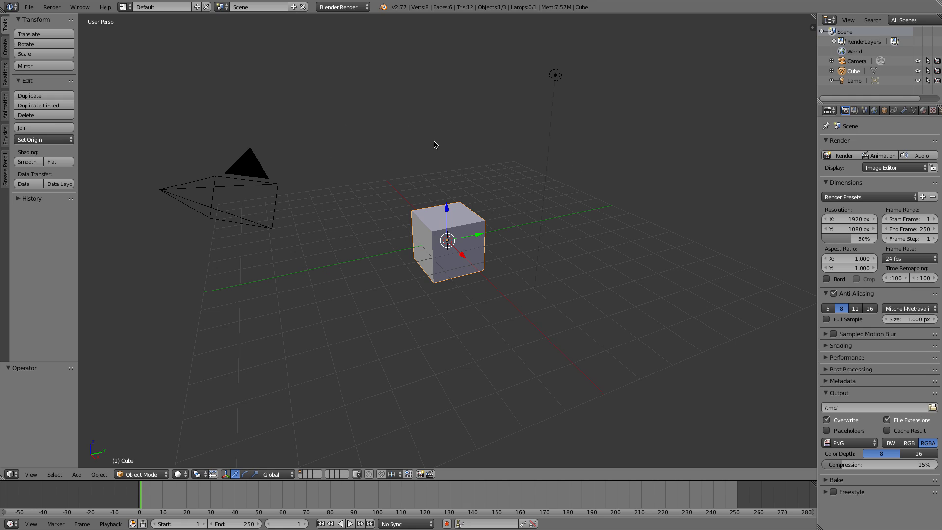
Switch to the Motion Tracking screen layout and open the clip Default.mp4 in the movie clip editor.
{"action": "left_click", "coordinate": [124, 8]}
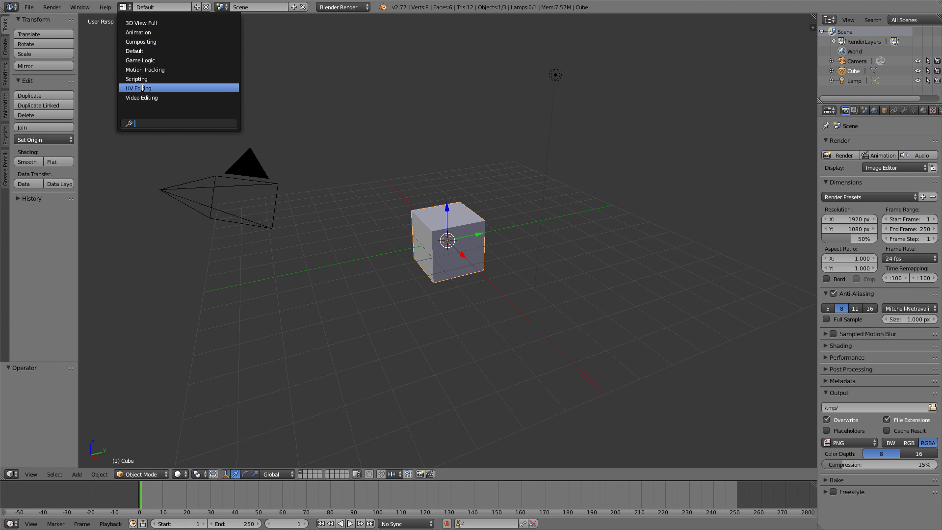
{"action": "left_click", "coordinate": [149, 72]}
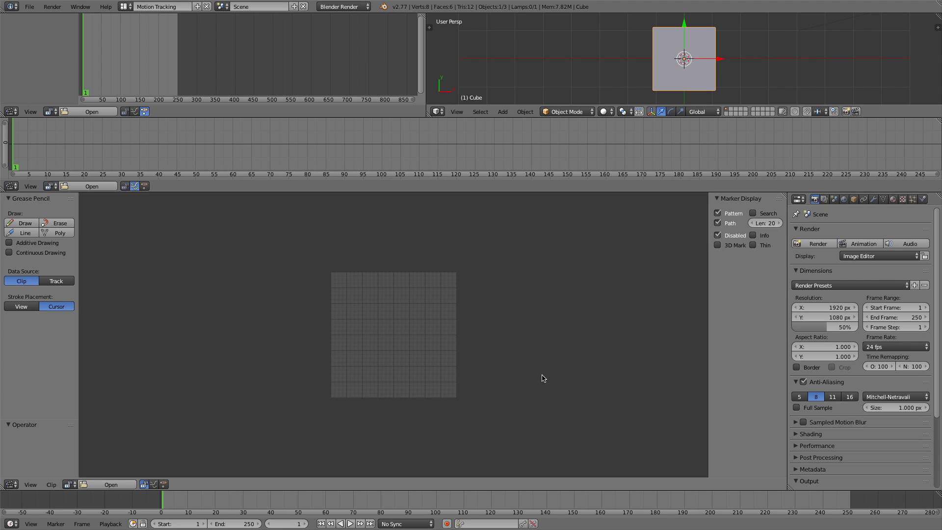
{"action": "left_click", "coordinate": [104, 485]}
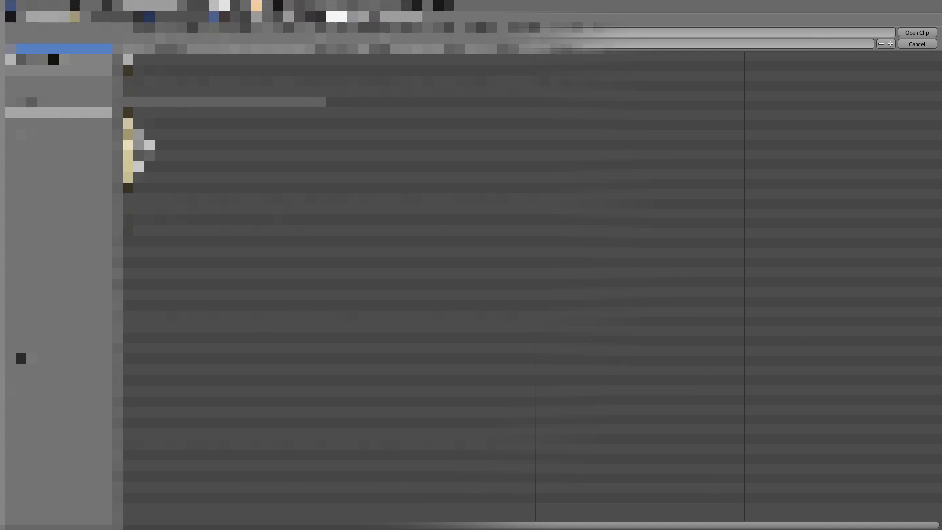
{"action": "left_click", "coordinate": [186, 123]}
{"action": "left_click", "coordinate": [187, 109]}
{"action": "left_click", "coordinate": [186, 124]}
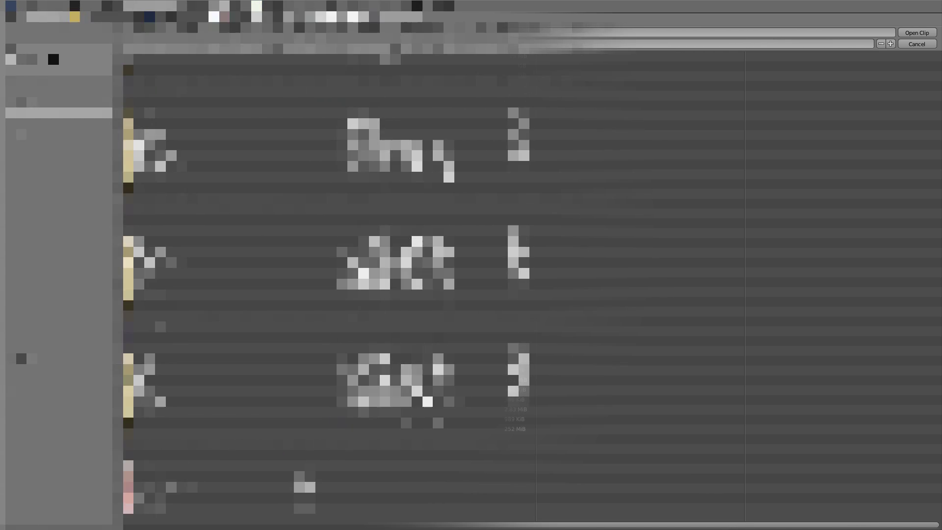
{"action": "left_click", "coordinate": [186, 118]}
{"action": "left_click", "coordinate": [186, 114]}
{"action": "left_click", "coordinate": [186, 77]}
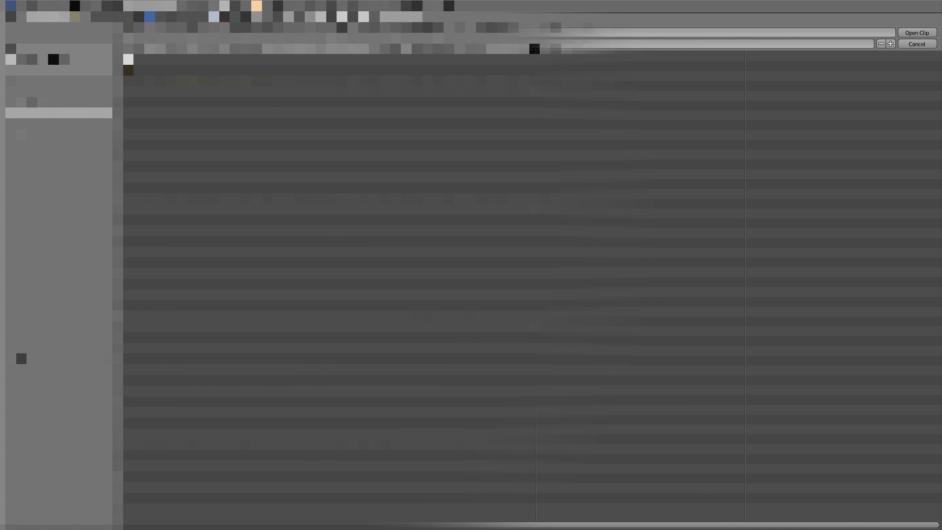
{"action": "left_click", "coordinate": [918, 33]}
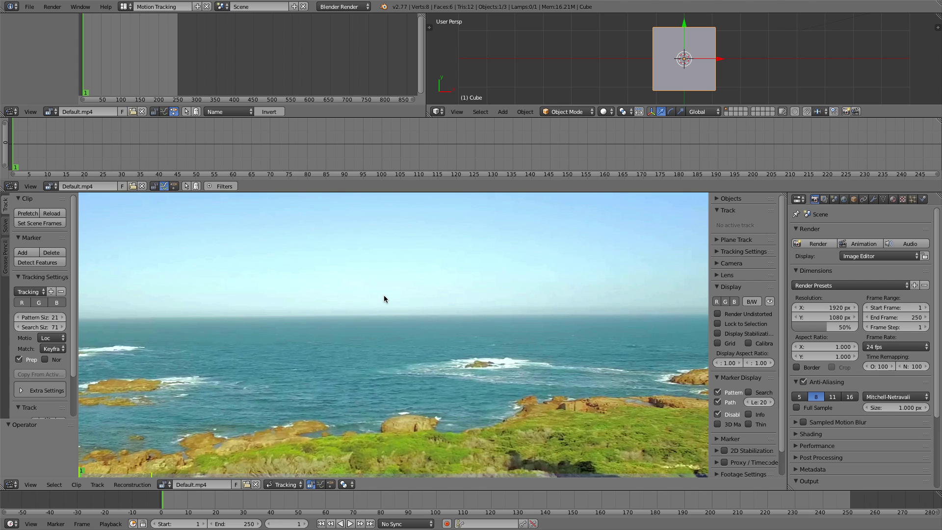
{"action": "scroll", "coordinate": [384, 298], "scroll_direction": "down", "scroll_amount": 3}
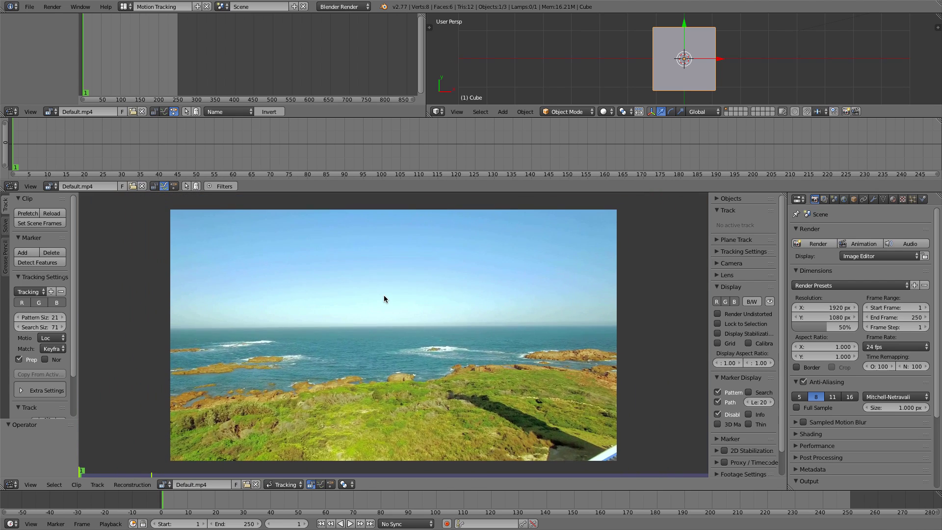
Set the scene's end frame to 161 and play the clip from the beginning.
{"action": "left_click_drag", "start_coordinate": [167, 497], "coordinate": [605, 510]}
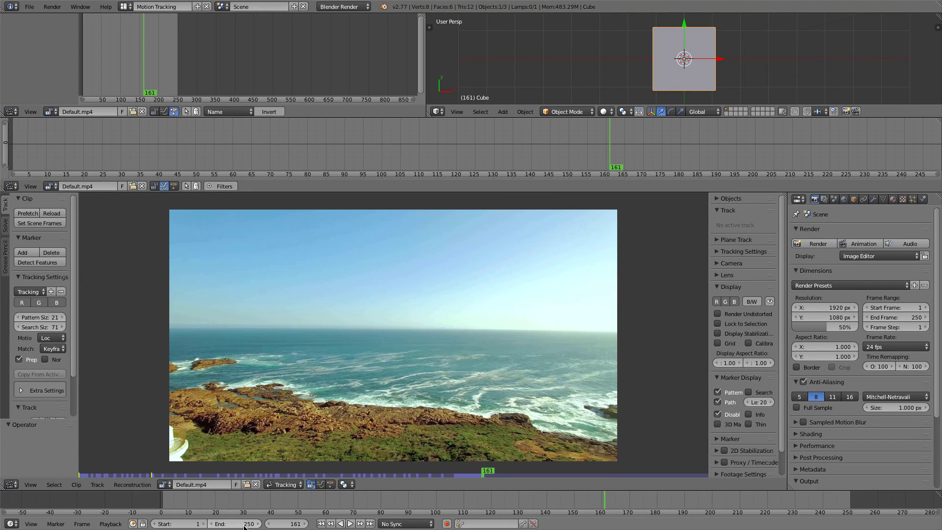
{"action": "left_click_drag", "start_coordinate": [242, 524], "coordinate": [200, 524]}
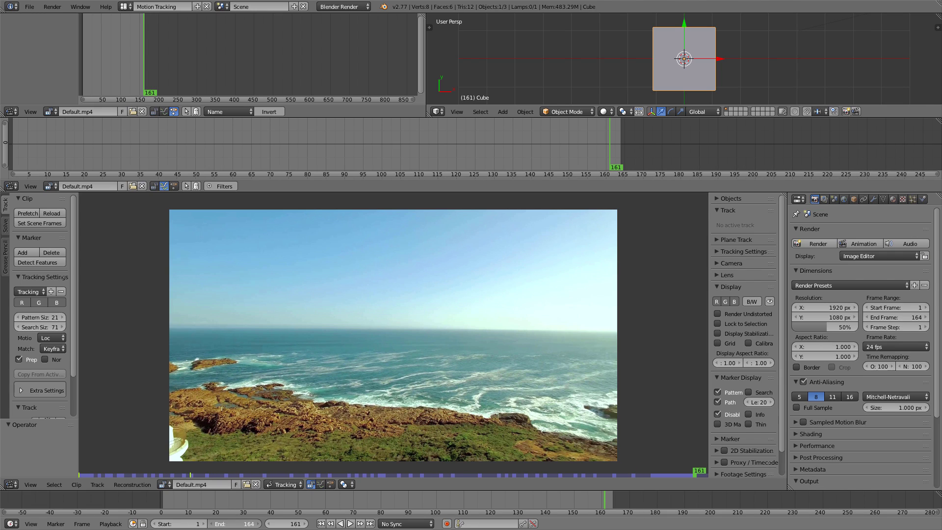
{"action": "left_click", "coordinate": [241, 523]}
{"action": "type", "text": "161"}
{"action": "key", "text": "Return"}
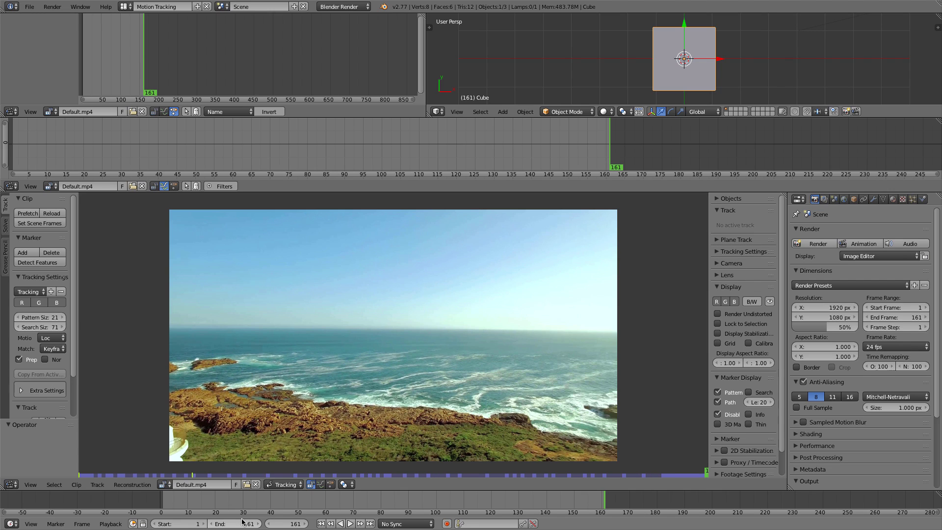
{"action": "left_click_drag", "start_coordinate": [264, 502], "coordinate": [127, 508]}
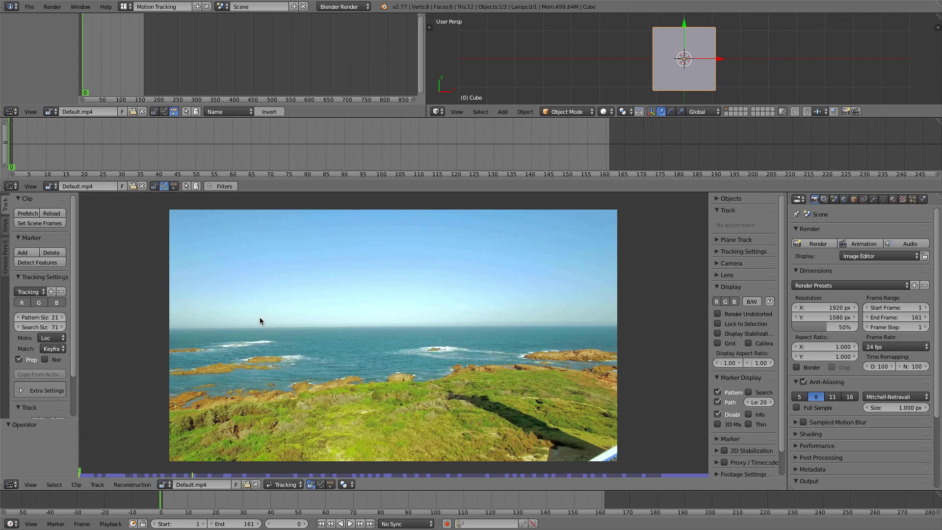
{"action": "key", "text": "alt+a"}
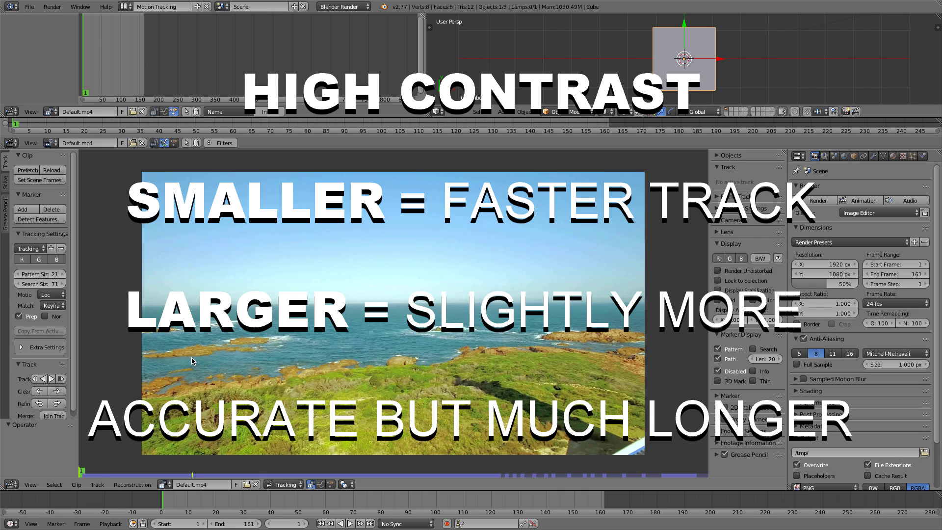
Add a tracking marker on the dark spot in the grass beside the shadow and enlarge it by about 1.49.
{"action": "left_click", "coordinate": [28, 210]}
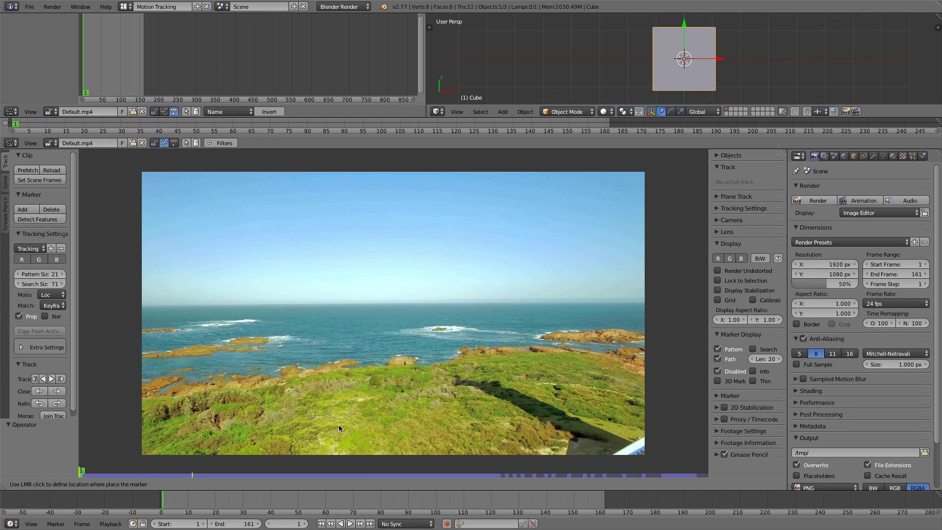
{"action": "left_click", "coordinate": [558, 390]}
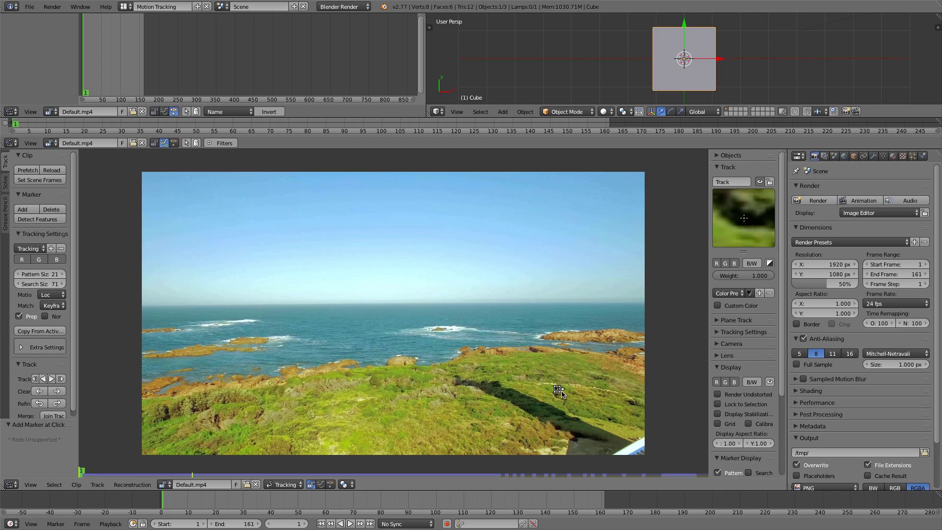
{"action": "left_click_drag", "start_coordinate": [557, 390], "coordinate": [558, 389]}
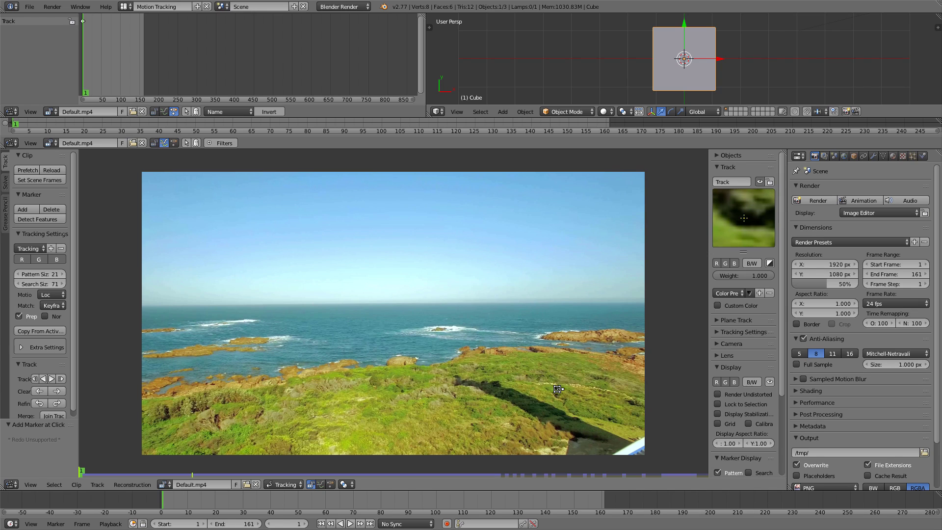
{"action": "key", "text": "s"}
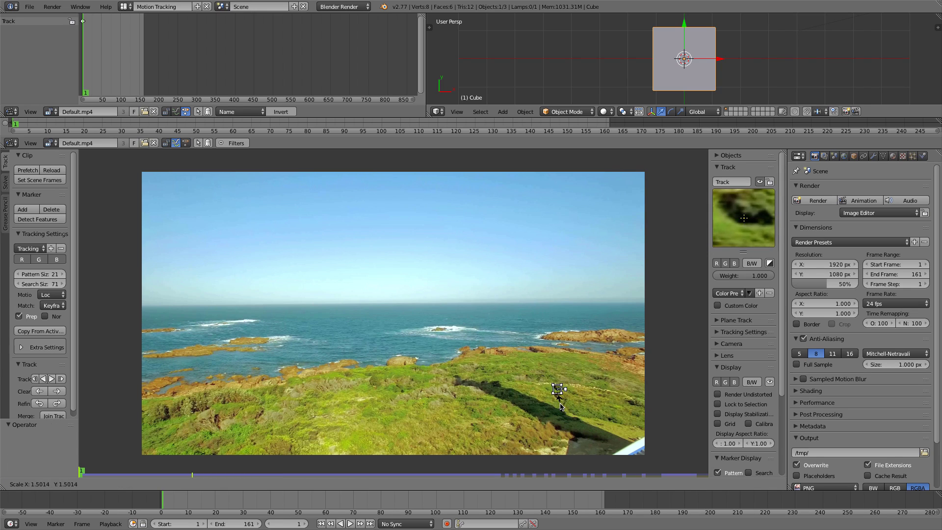
{"action": "left_click", "coordinate": [562, 404]}
{"action": "left_click_drag", "start_coordinate": [557, 389], "coordinate": [559, 388]}
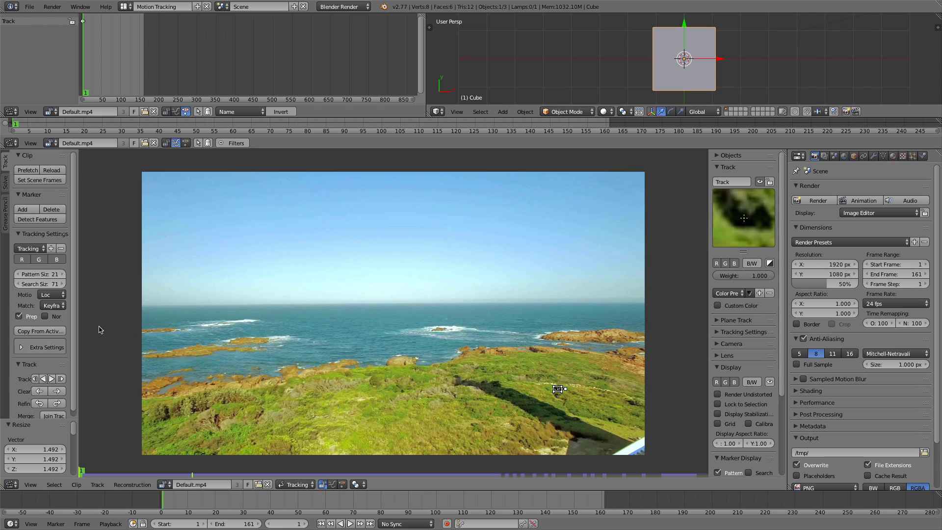
Track the grass marker forward through the clip and return to the start to review its path.
{"action": "scroll", "coordinate": [76, 358], "scroll_direction": "down", "scroll_amount": 1}
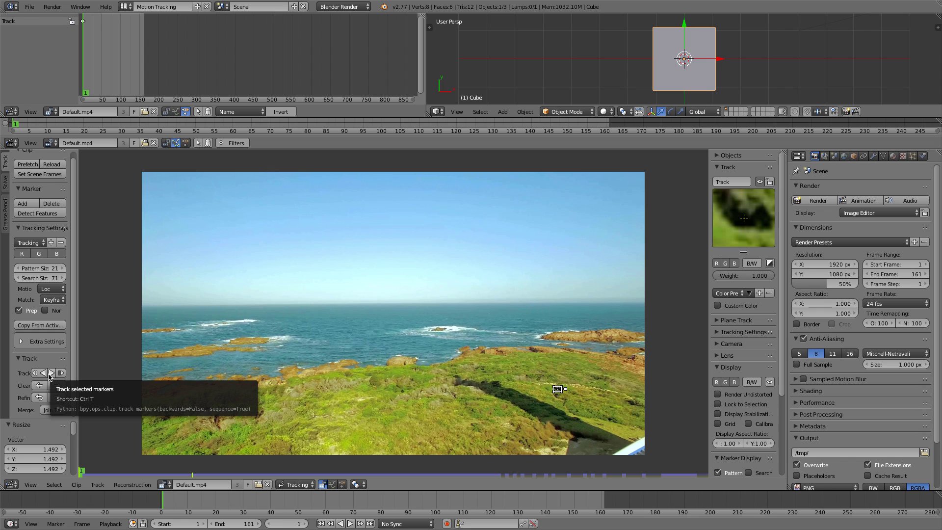
{"action": "left_click", "coordinate": [49, 374]}
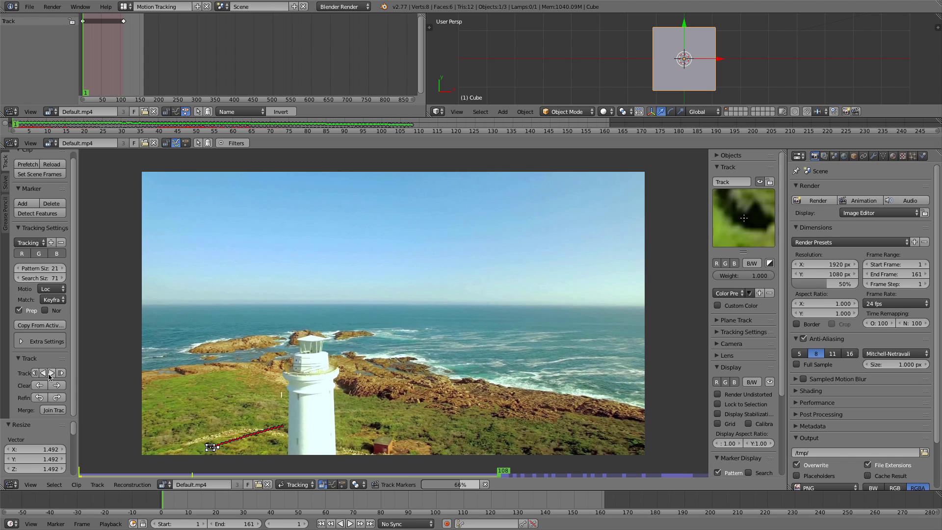
{"action": "left_click_drag", "start_coordinate": [465, 500], "coordinate": [140, 512]}
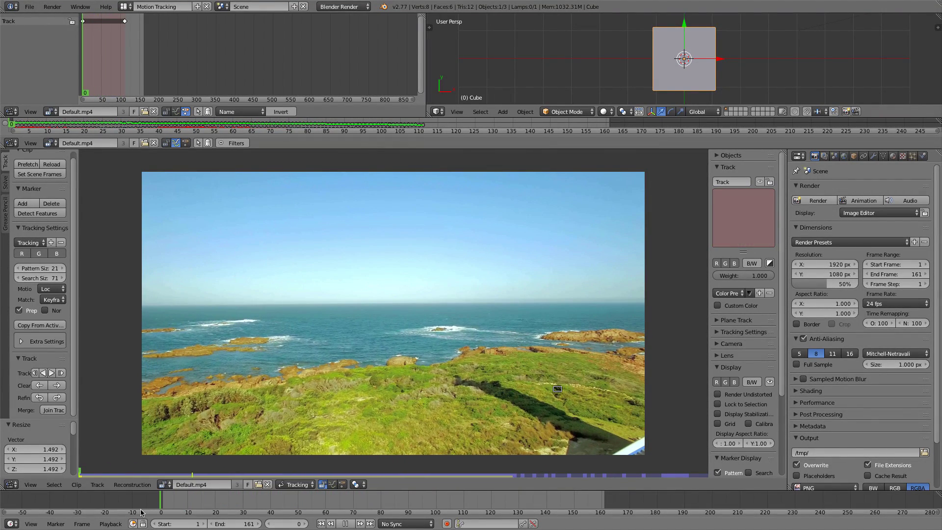
{"action": "mouse_move", "coordinate": [144, 514]}
{"action": "left_mouse_down"}
{"action": "mouse_move", "coordinate": [414, 495]}
{"action": "mouse_move", "coordinate": [142, 498]}
{"action": "mouse_move", "coordinate": [151, 497]}
{"action": "left_mouse_up"}
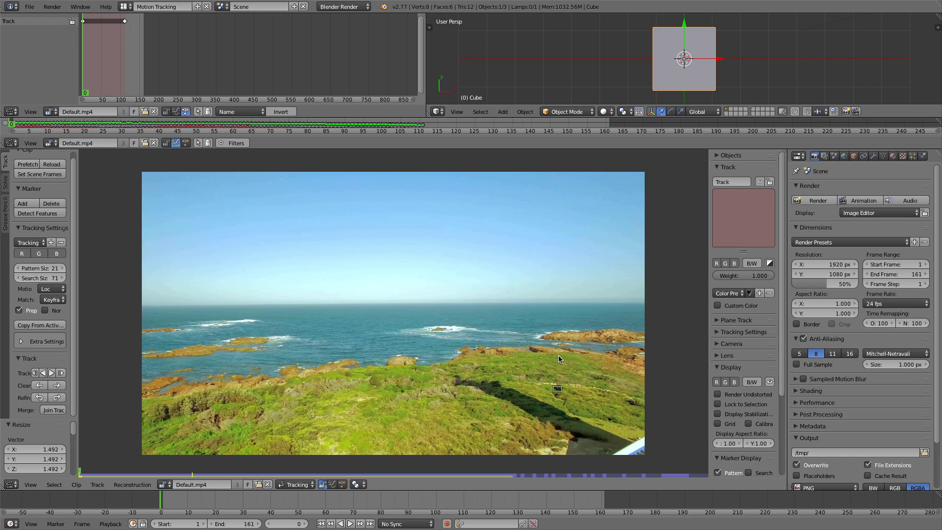
Detect features across the image at frame 1 and track the resulting markers forward.
{"action": "left_click_drag", "start_coordinate": [162, 506], "coordinate": [164, 504]}
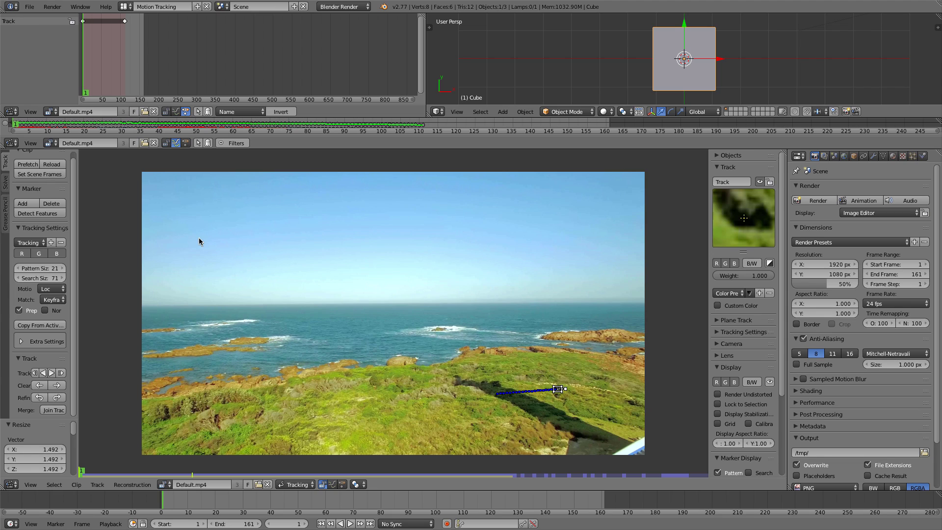
{"action": "left_click", "coordinate": [42, 214]}
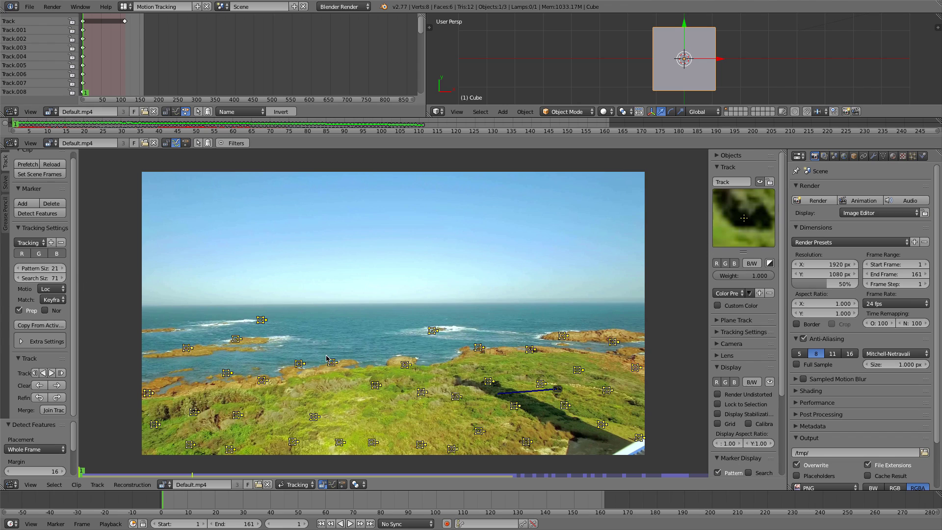
{"action": "left_click", "coordinate": [52, 373]}
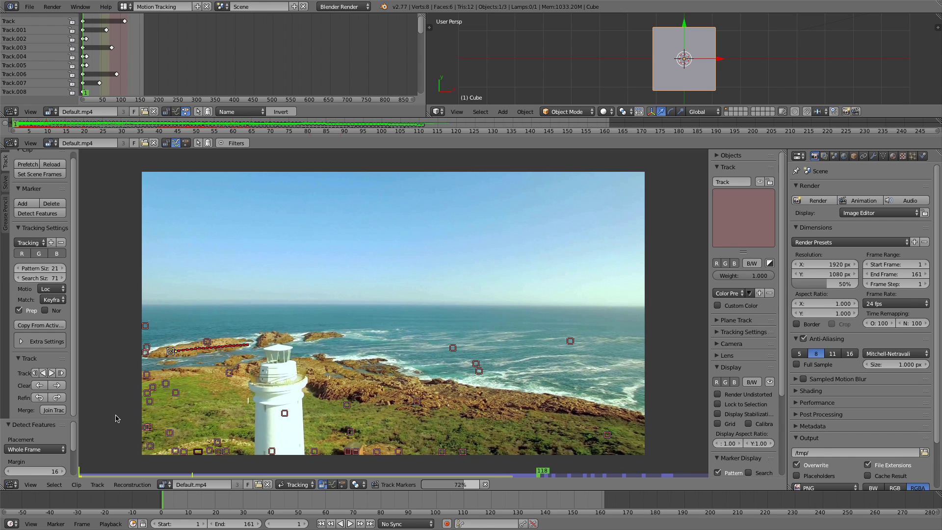
Detect features at the last frame, 161, and track those markers backwards through the clip.
{"action": "left_click", "coordinate": [503, 504]}
{"action": "mouse_move", "coordinate": [503, 504]}
{"action": "left_mouse_down"}
{"action": "mouse_move", "coordinate": [206, 501]}
{"action": "mouse_move", "coordinate": [584, 500]}
{"action": "mouse_move", "coordinate": [193, 506]}
{"action": "mouse_move", "coordinate": [392, 496]}
{"action": "mouse_move", "coordinate": [603, 504]}
{"action": "left_mouse_up"}
{"action": "left_click_drag", "start_coordinate": [603, 504], "coordinate": [606, 502]}
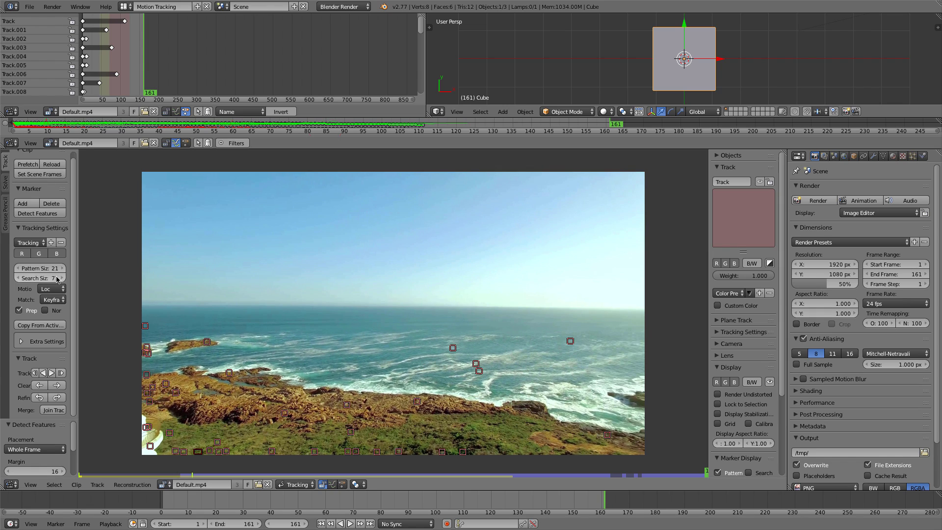
{"action": "left_click", "coordinate": [44, 215]}
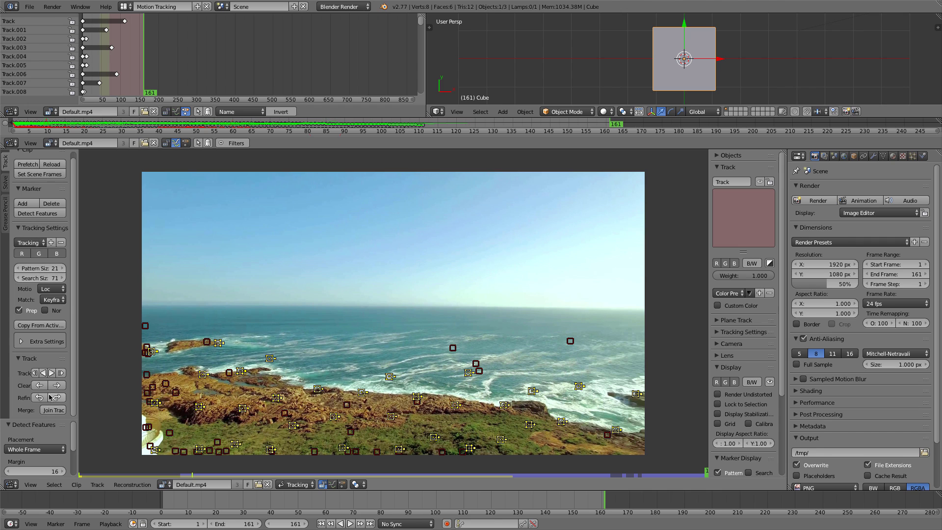
{"action": "left_click", "coordinate": [44, 373]}
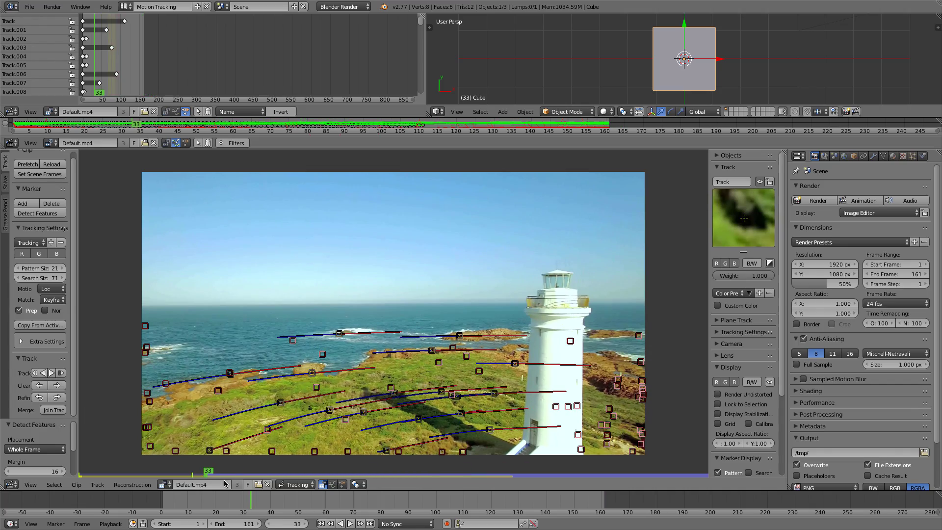
Play and scrub through the clip to examine how the markers follow the footage.
{"action": "key", "text": "alt+a"}
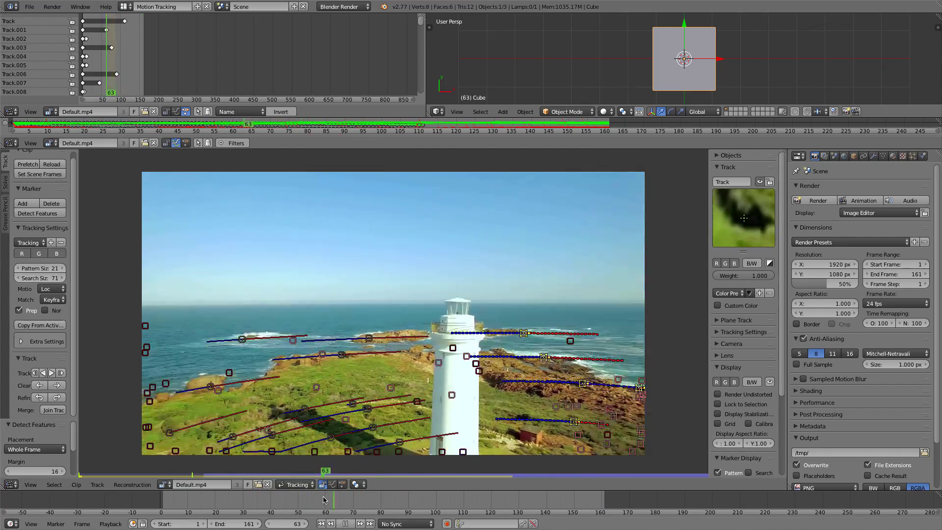
{"action": "left_click_drag", "start_coordinate": [326, 497], "coordinate": [381, 502]}
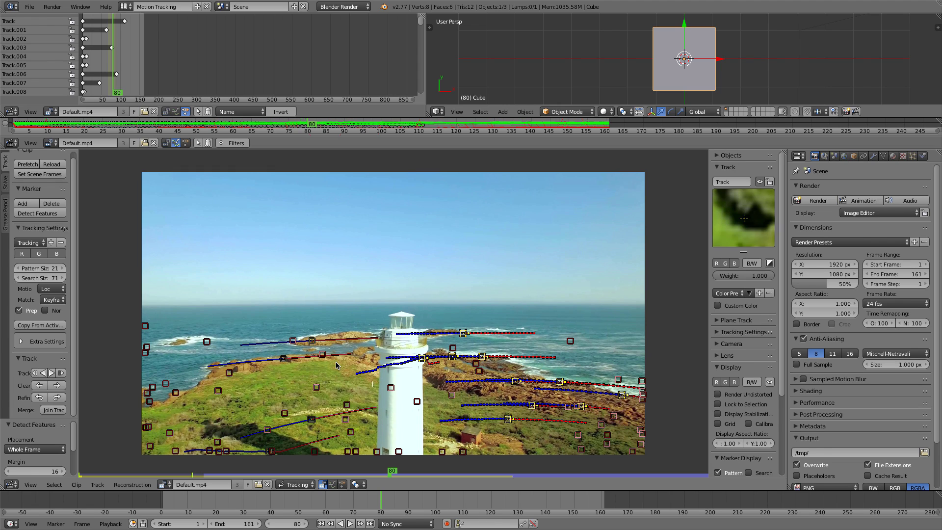
{"action": "key", "text": "shift+Left"}
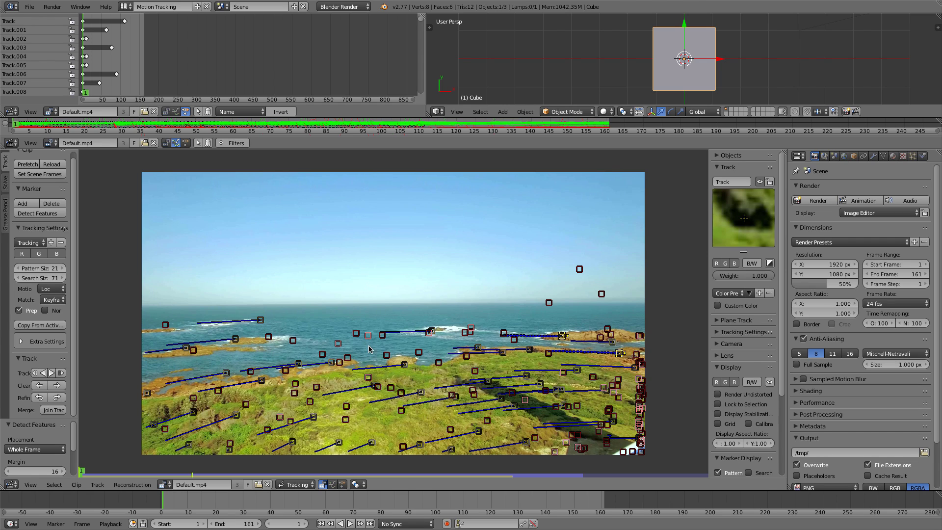
{"action": "left_click_drag", "start_coordinate": [165, 505], "coordinate": [314, 500]}
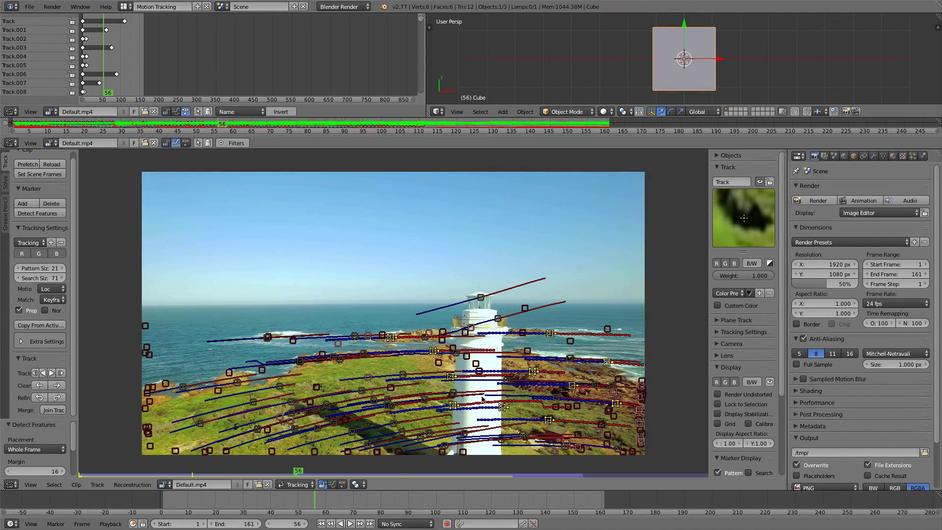
At frame 60, delete the two tracks on the lighthouse's lantern room and gallery.
{"action": "mouse_move", "coordinate": [314, 499]}
{"action": "left_mouse_down"}
{"action": "mouse_move", "coordinate": [301, 500]}
{"action": "mouse_move", "coordinate": [337, 515]}
{"action": "mouse_move", "coordinate": [419, 500]}
{"action": "mouse_move", "coordinate": [326, 505]}
{"action": "left_mouse_up"}
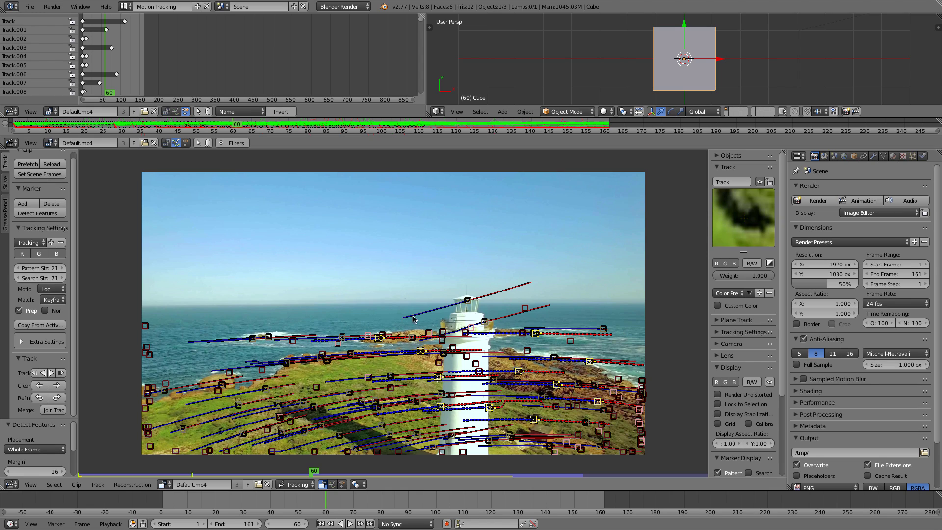
{"action": "left_click", "coordinate": [467, 300]}
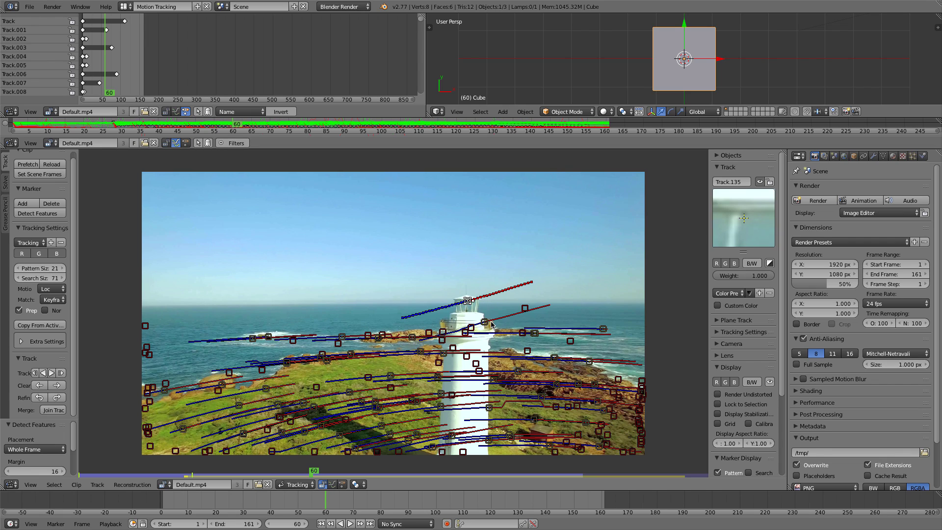
{"action": "key", "text": "x"}
{"action": "left_click", "coordinate": [467, 298]}
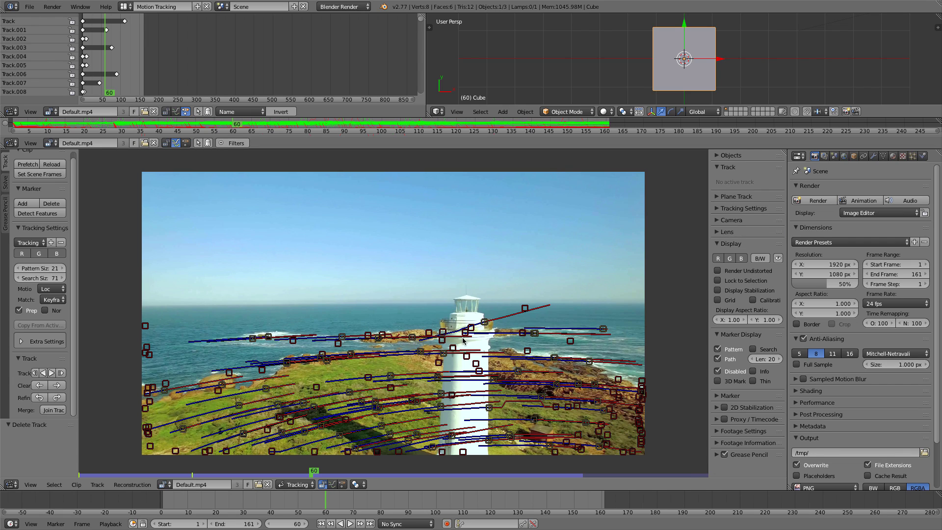
{"action": "left_click", "coordinate": [484, 322]}
{"action": "key", "text": "x"}
{"action": "left_click", "coordinate": [484, 322]}
Advance to frame 68 and delete the track on the lighthouse's lower tower.
{"action": "left_click_drag", "start_coordinate": [329, 504], "coordinate": [348, 496]}
{"action": "left_click", "coordinate": [428, 414]}
{"action": "key", "text": "x"}
{"action": "left_click", "coordinate": [428, 414]}
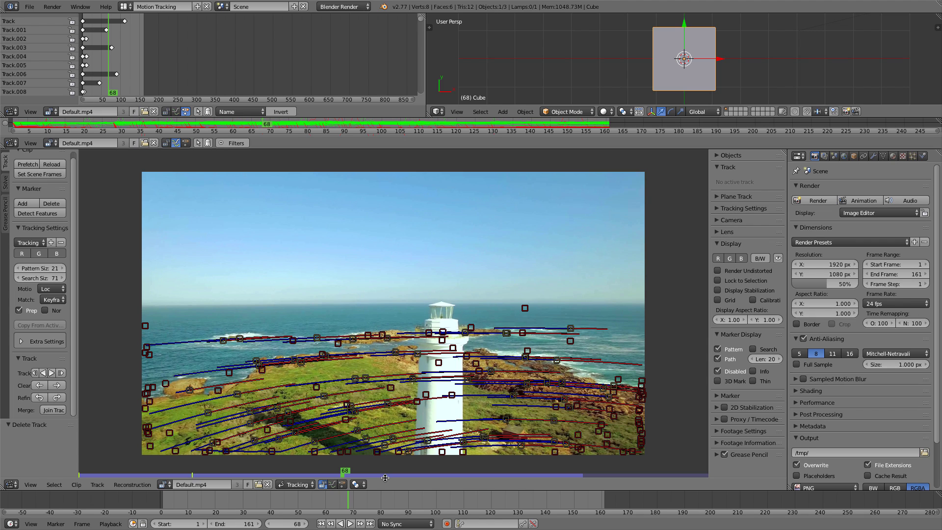
Play and scrub the clip between frames 35 and 45, and delete the stray track on the white surf line at frame 40.
{"action": "left_click_drag", "start_coordinate": [172, 510], "coordinate": [255, 498]}
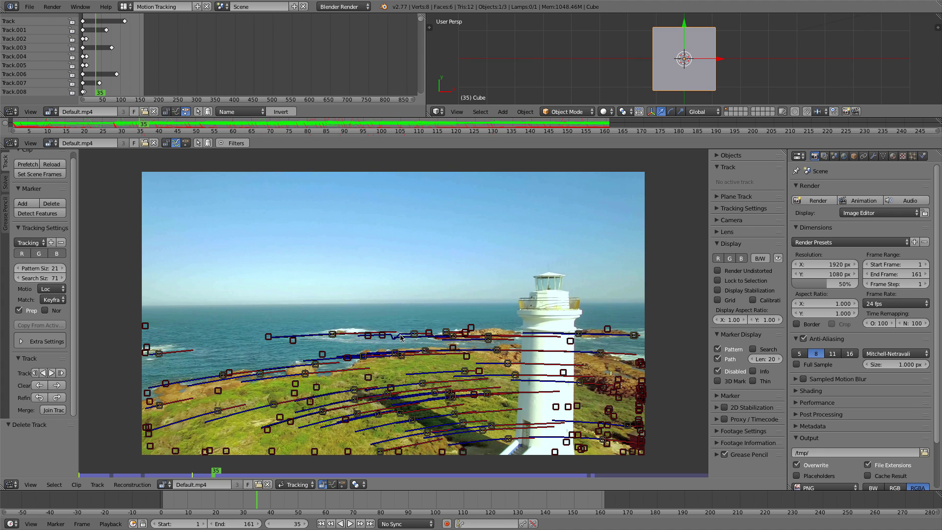
{"action": "key", "text": "alt+a"}
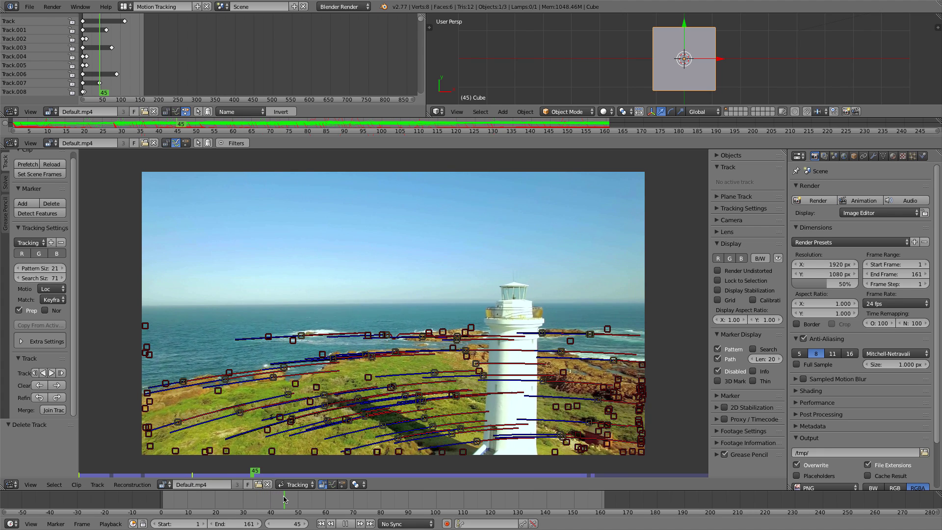
{"action": "key", "text": "alt+a"}
{"action": "right_click", "coordinate": [399, 334]}
{"action": "key", "text": "x"}
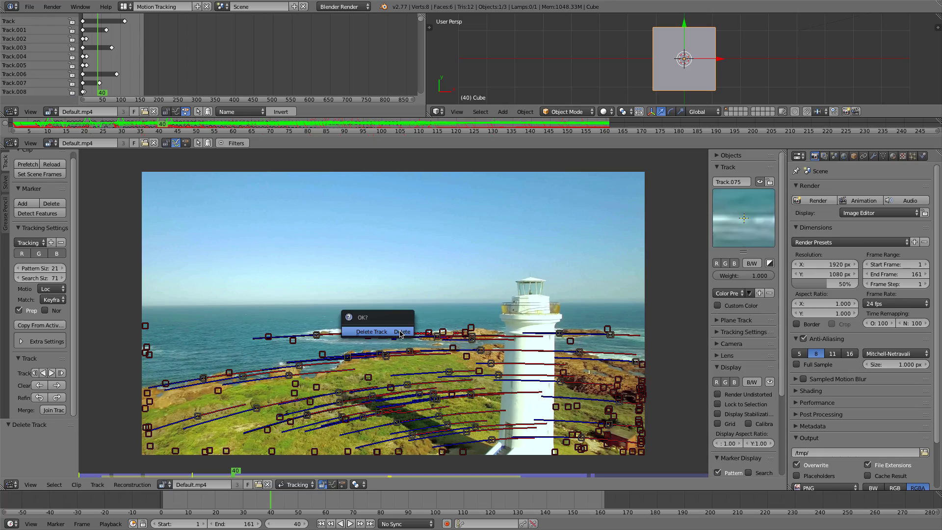
{"action": "left_click", "coordinate": [400, 334]}
At frame 56, check the tracks along the headland's shoreline and delete the faulty one.
{"action": "left_click_drag", "start_coordinate": [285, 501], "coordinate": [349, 496]}
{"action": "middle_click_drag", "start_coordinate": [349, 496], "coordinate": [405, 497]}
{"action": "mouse_move", "coordinate": [365, 497]}
{"action": "left_mouse_down"}
{"action": "mouse_move", "coordinate": [312, 495]}
{"action": "mouse_move", "coordinate": [372, 506]}
{"action": "left_mouse_up"}
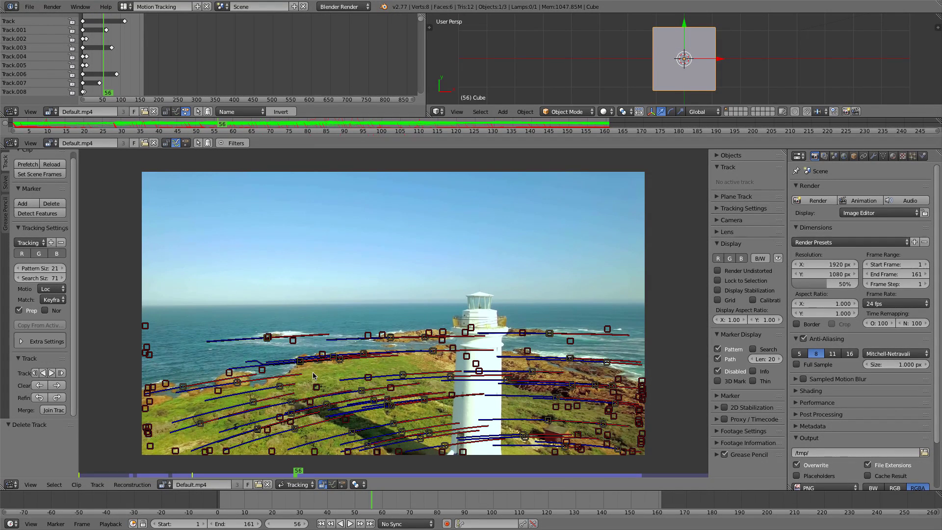
{"action": "right_click", "coordinate": [298, 363]}
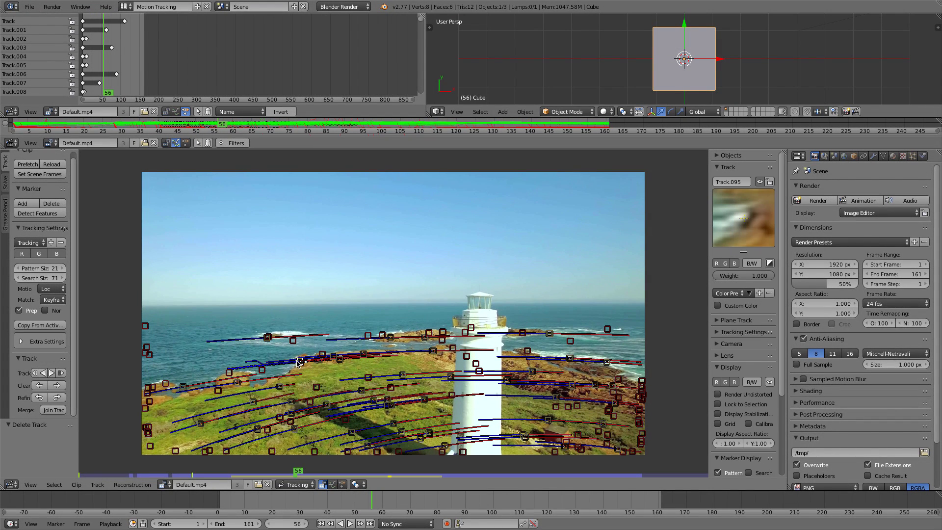
{"action": "right_click", "coordinate": [335, 356]}
{"action": "right_click", "coordinate": [324, 354]}
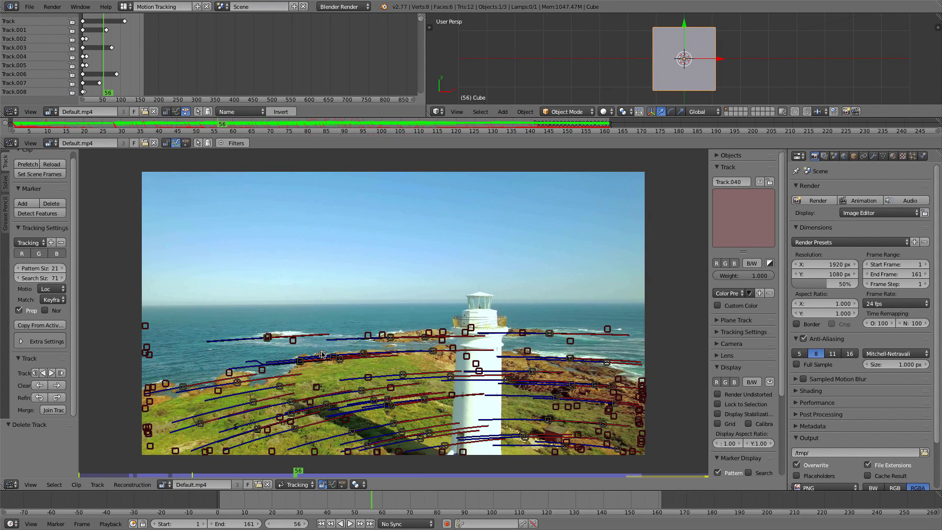
{"action": "right_click", "coordinate": [340, 359]}
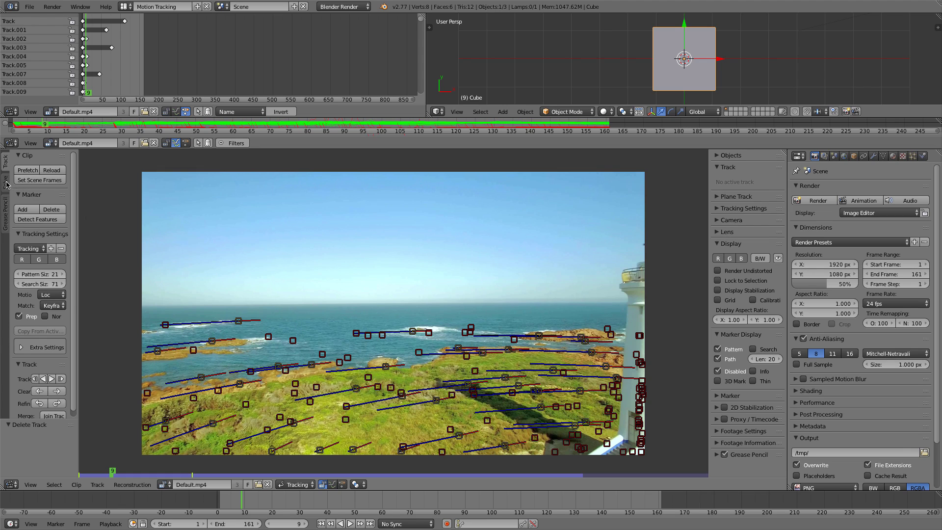
Run Clean Tracks in Select mode with the frames threshold at 5, and play the clip to check the markers.
{"action": "left_click", "coordinate": [5, 184]}
{"action": "left_click", "coordinate": [31, 253]}
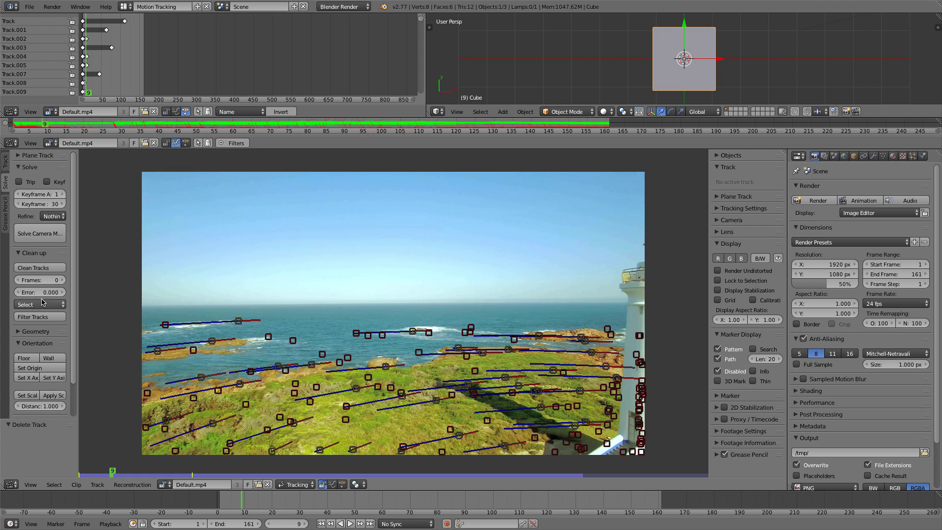
{"action": "left_click", "coordinate": [49, 280]}
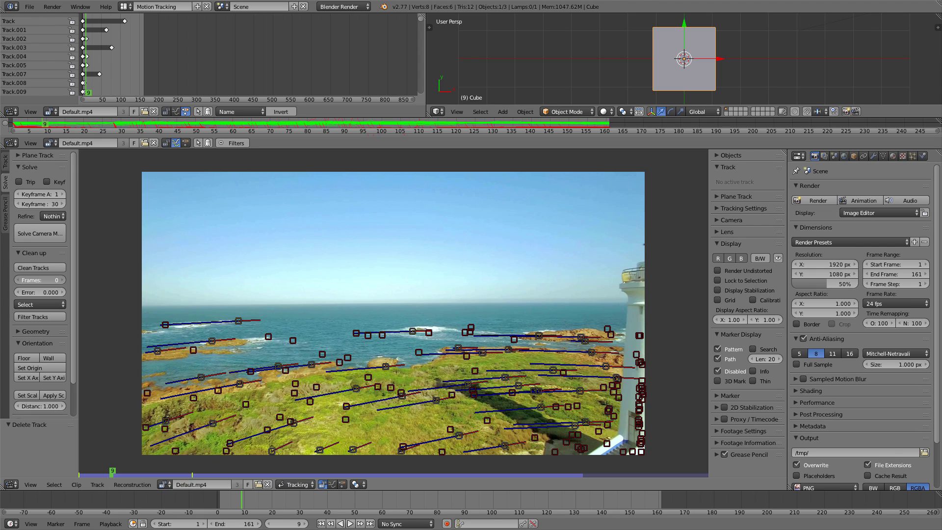
{"action": "left_click", "coordinate": [42, 282]}
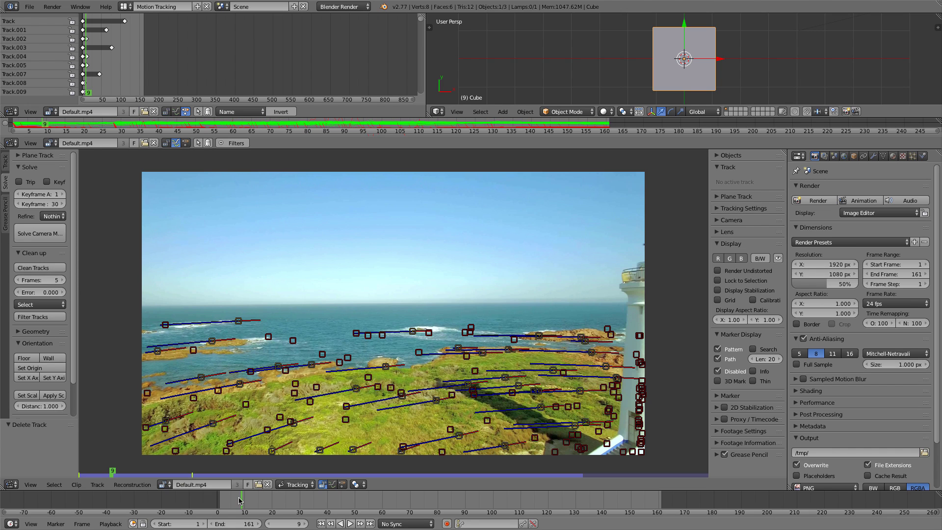
{"action": "left_click_drag", "start_coordinate": [241, 501], "coordinate": [308, 501]}
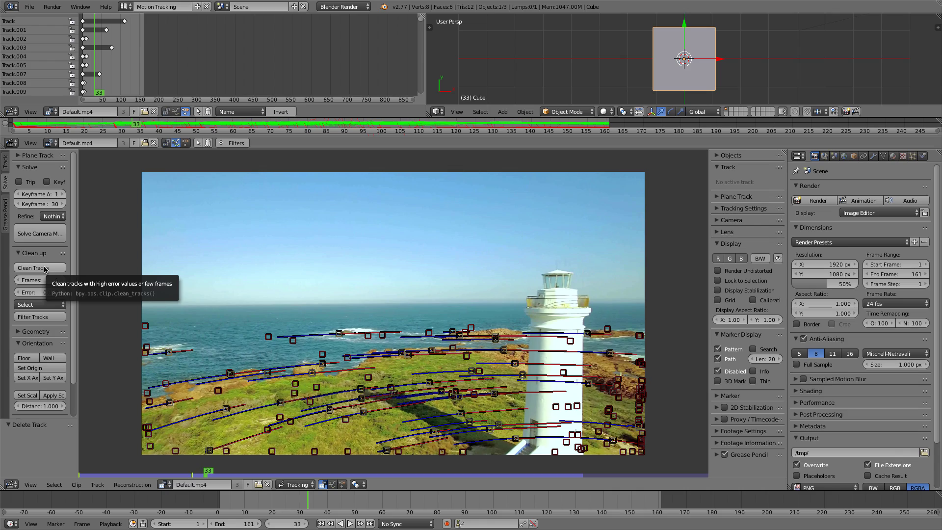
{"action": "left_click", "coordinate": [45, 268]}
{"action": "key", "text": "alt+a"}
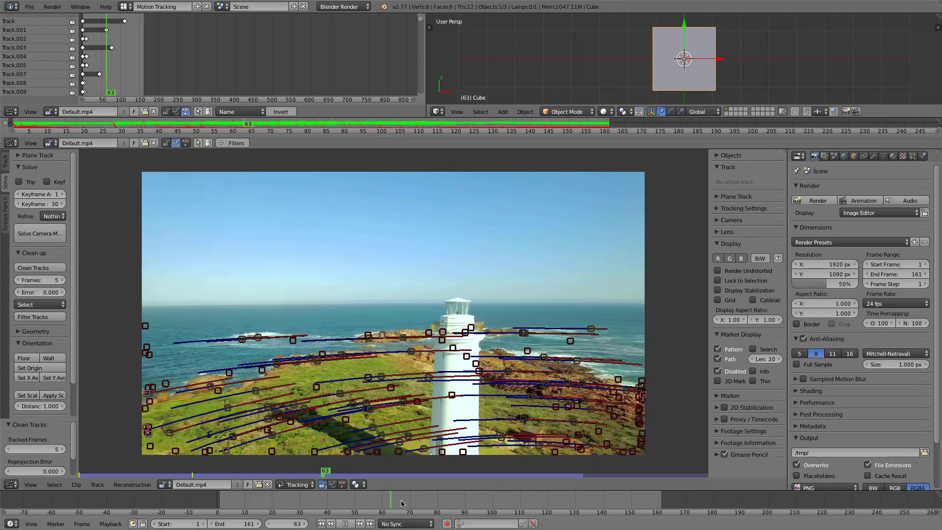
{"action": "key", "text": "alt+a"}
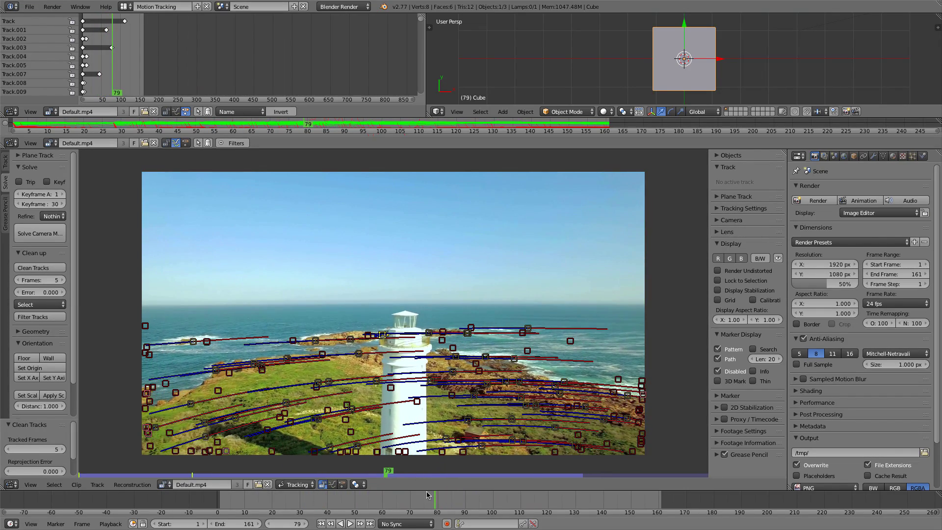
{"action": "left_click", "coordinate": [49, 304]}
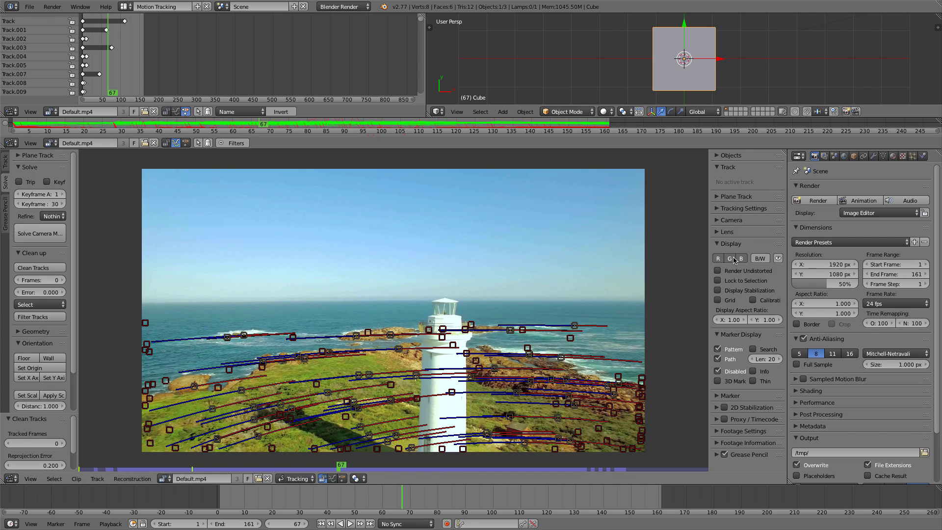
Show the clip's camera and lens settings and look through the camera presets without choosing one.
{"action": "left_click", "coordinate": [732, 221]}
{"action": "left_click", "coordinate": [725, 316]}
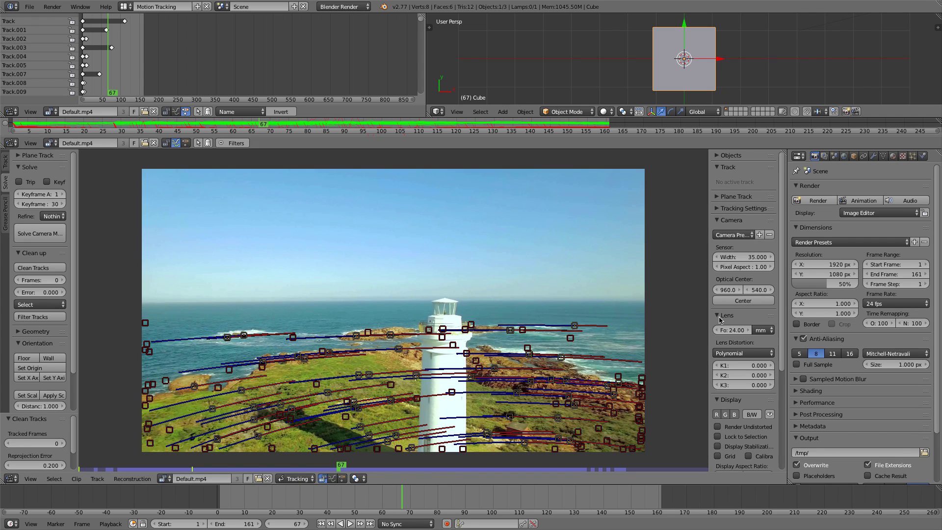
{"action": "left_click", "coordinate": [730, 236]}
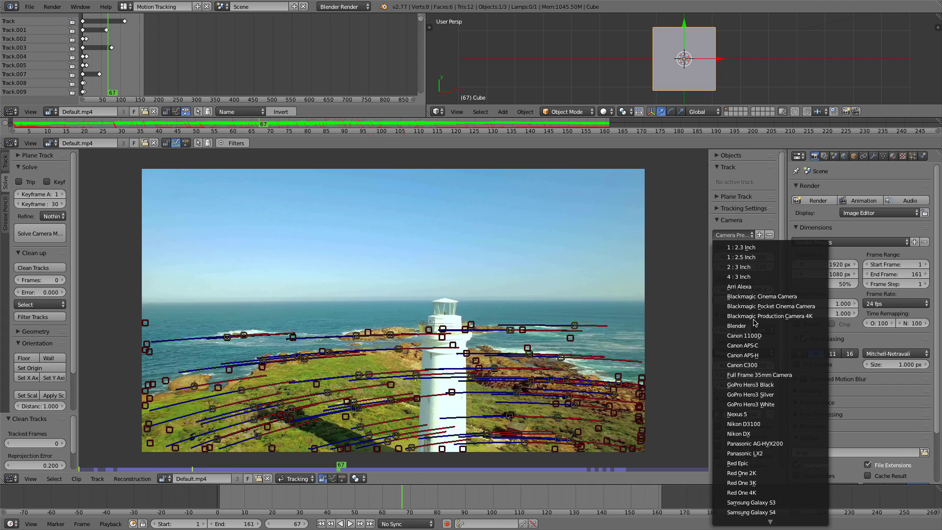
{"action": "scroll", "coordinate": [775, 385], "scroll_direction": "down", "scroll_amount": 5}
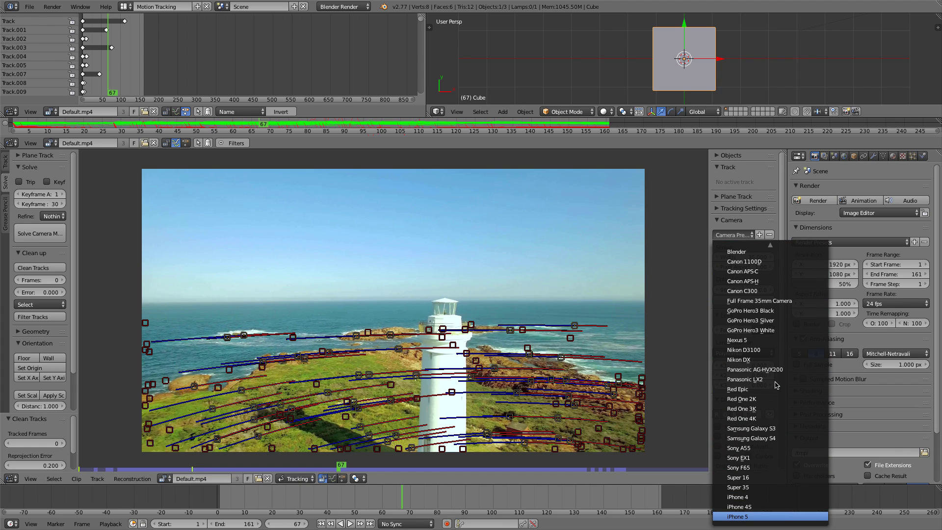
{"action": "key", "text": "Escape"}
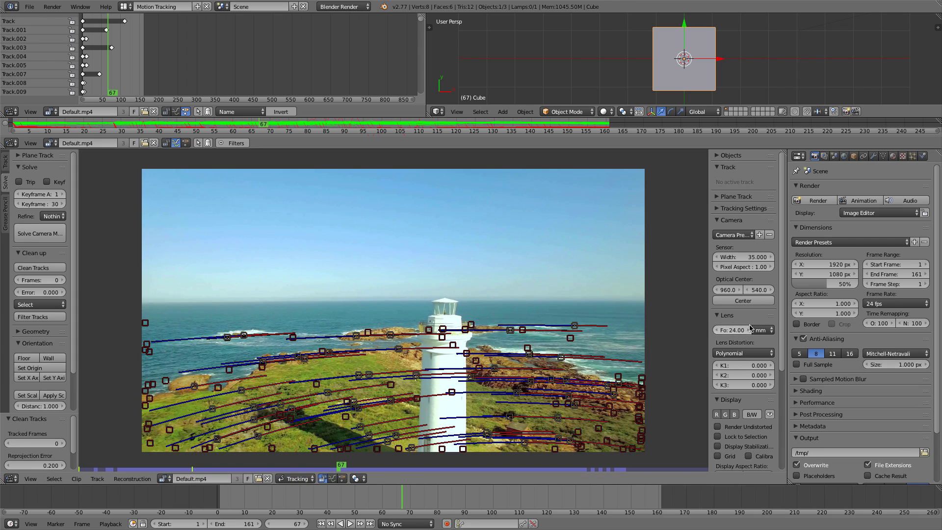
Try a lens focal length of 100 mm and put it back to 24 mm.
{"action": "left_click_drag", "start_coordinate": [733, 331], "coordinate": [740, 330]}
{"action": "left_click", "coordinate": [724, 329]}
{"action": "type", "text": "100"}
{"action": "key", "text": "Return"}
{"action": "left_click", "coordinate": [728, 332]}
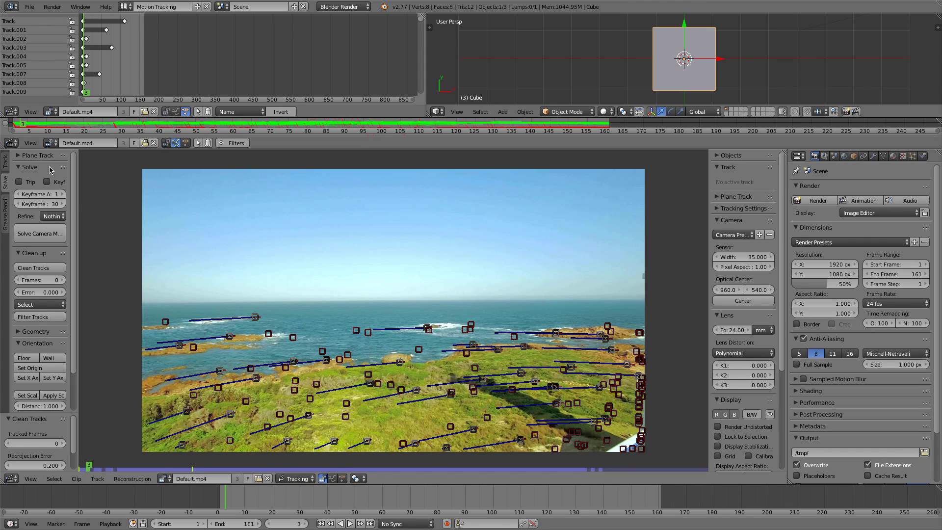
Scrub the late part of the clip and set the solver's keyframe A to 120 and keyframe B to 150.
{"action": "left_click_drag", "start_coordinate": [259, 498], "coordinate": [556, 498]}
{"action": "left_click", "coordinate": [41, 194]}
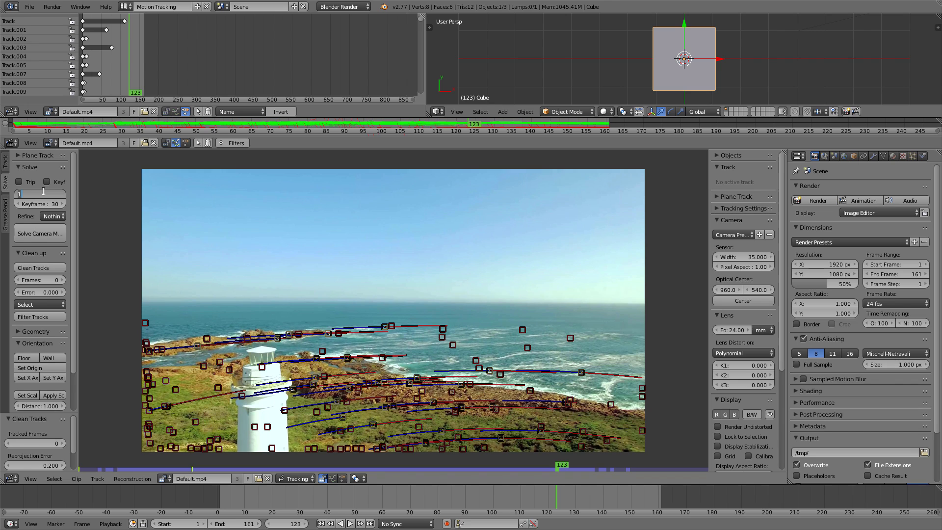
{"action": "key", "text": "Tab"}
{"action": "type", "text": "150"}
{"action": "key", "text": "Return"}
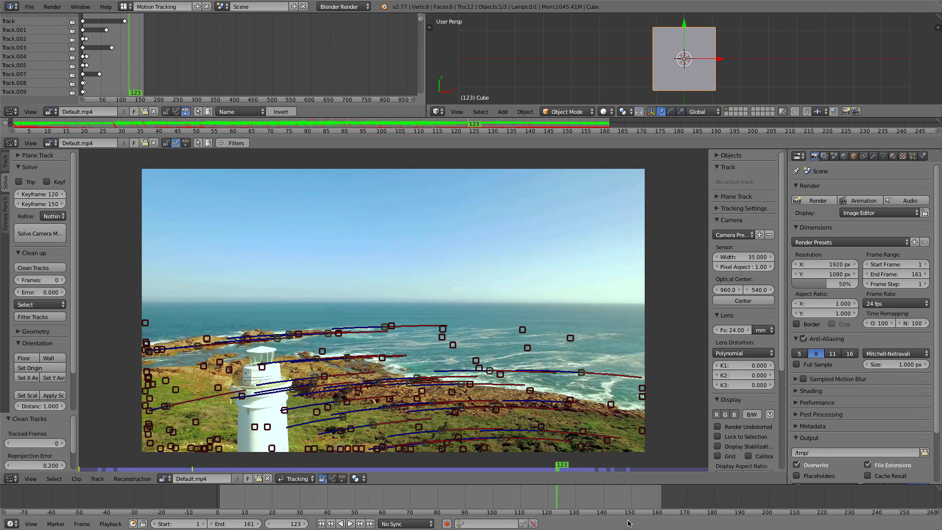
{"action": "left_click_drag", "start_coordinate": [565, 504], "coordinate": [584, 494]}
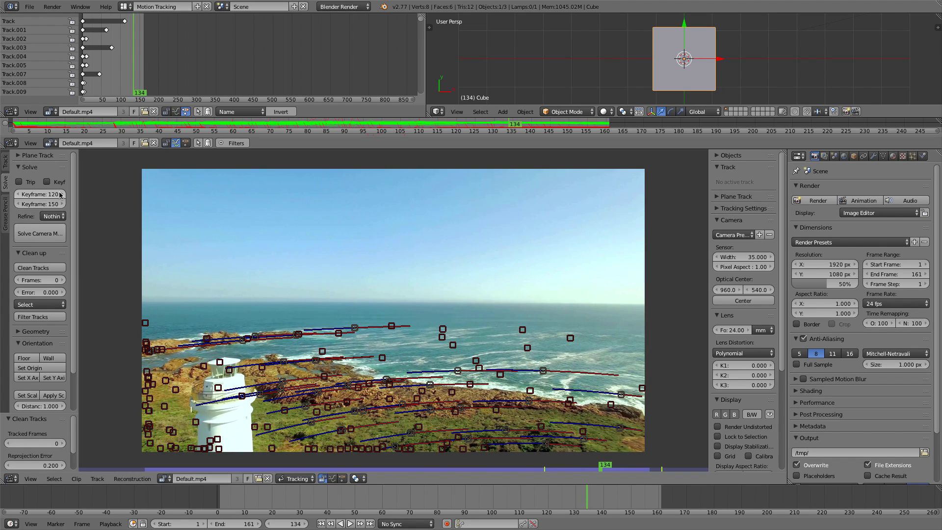
Set the solver to refine Focal Length, Optical Center and solve the camera motion.
{"action": "left_click", "coordinate": [55, 218]}
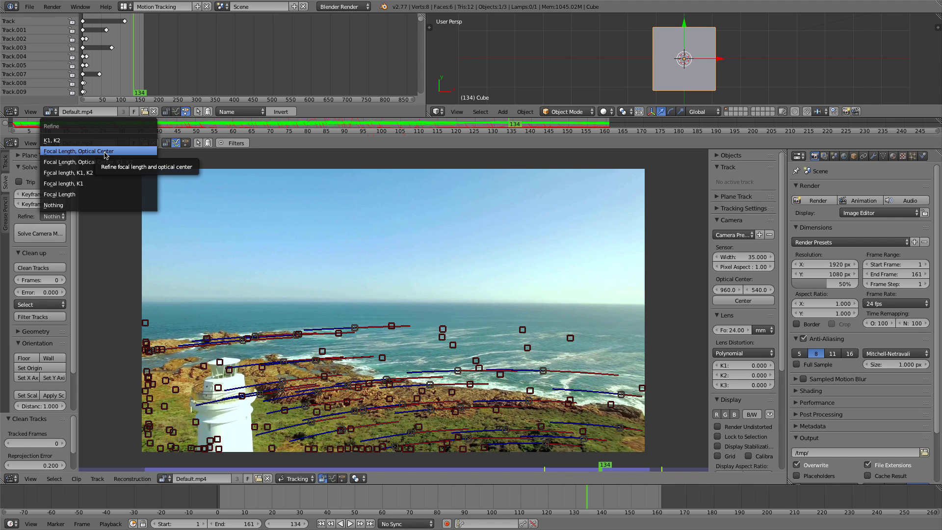
{"action": "left_click", "coordinate": [72, 151]}
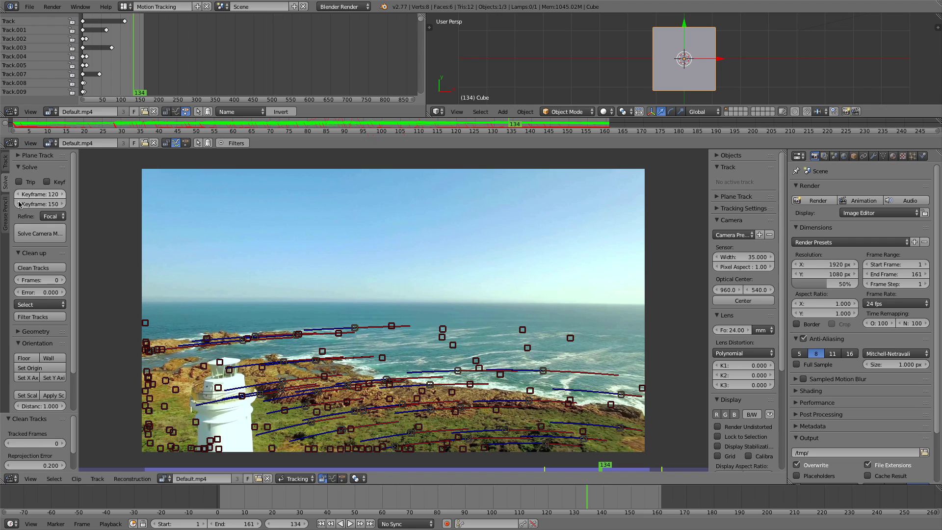
{"action": "left_click", "coordinate": [52, 217]}
{"action": "left_click", "coordinate": [54, 221]}
{"action": "left_click", "coordinate": [61, 233]}
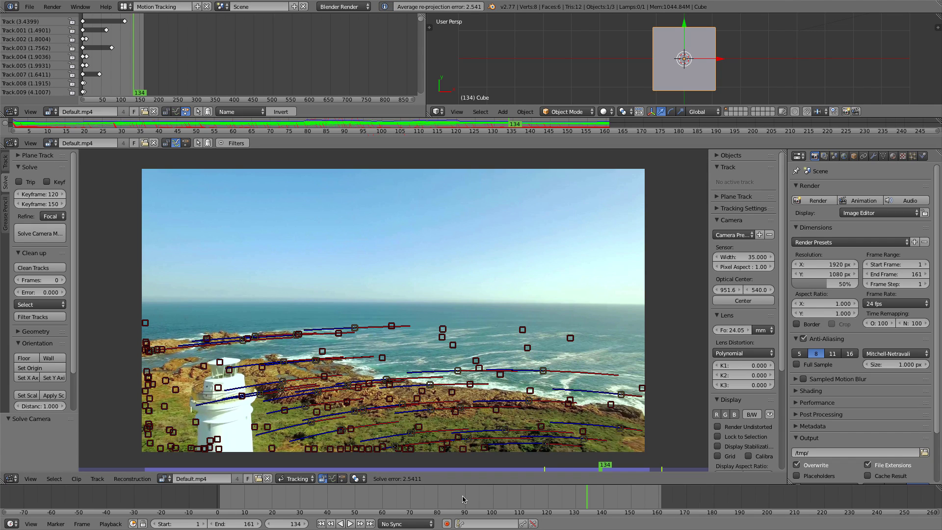
Play the clip, stop at frame 88, and run Clean Tracks with the error threshold set to 2.
{"action": "key", "text": "shift+alt+a"}
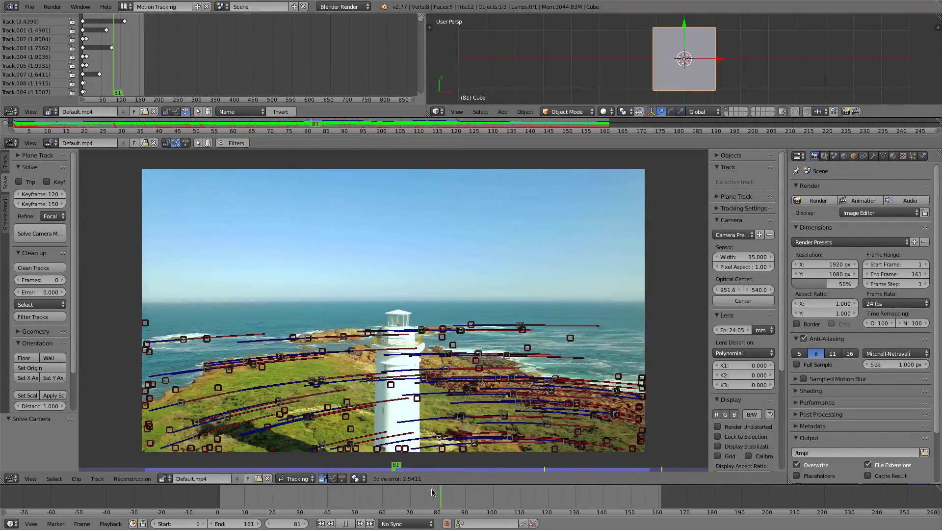
{"action": "left_click_drag", "start_coordinate": [301, 494], "coordinate": [461, 513]}
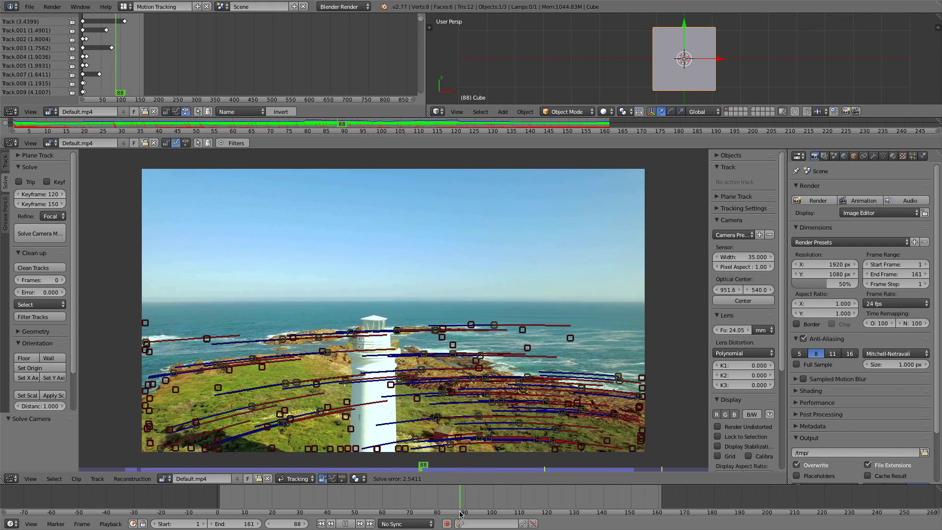
{"action": "left_click_drag", "start_coordinate": [460, 512], "coordinate": [460, 512]}
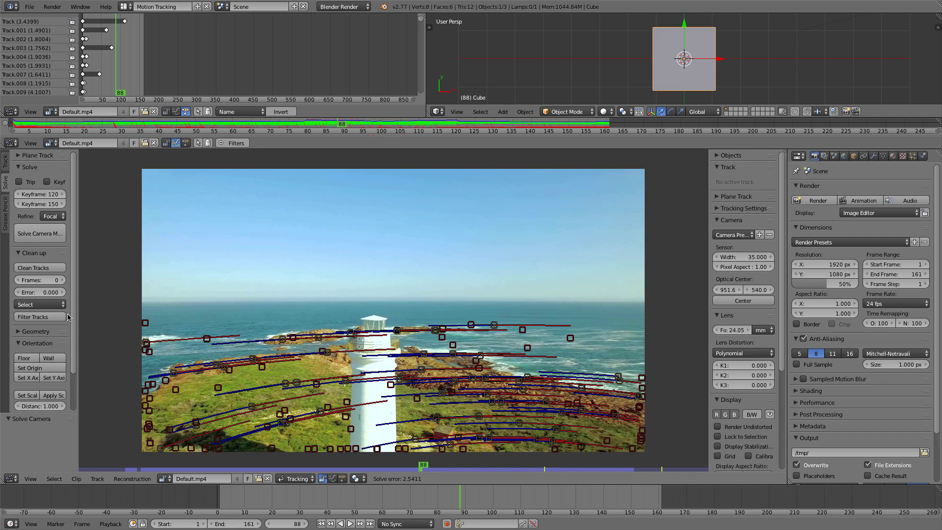
{"action": "left_click", "coordinate": [30, 293]}
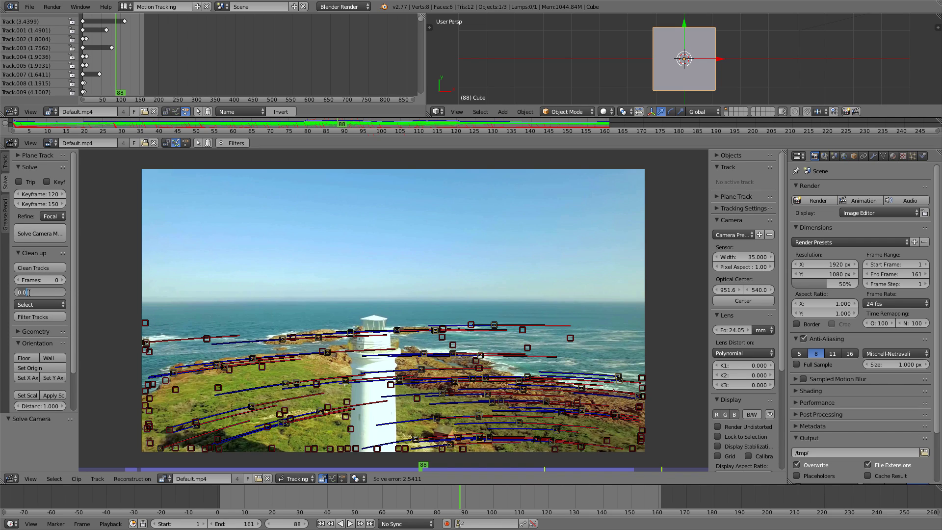
{"action": "type", "text": "2"}
{"action": "key", "text": "Return"}
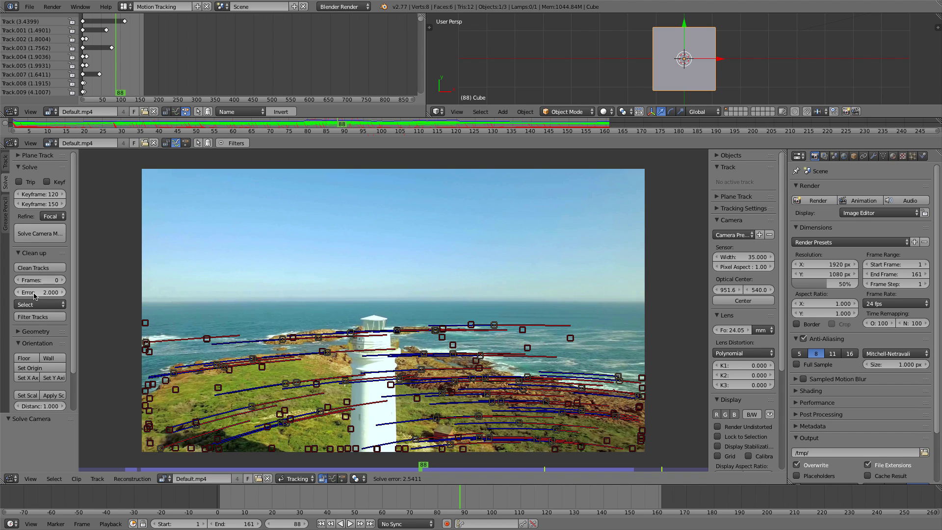
{"action": "left_click", "coordinate": [47, 267]}
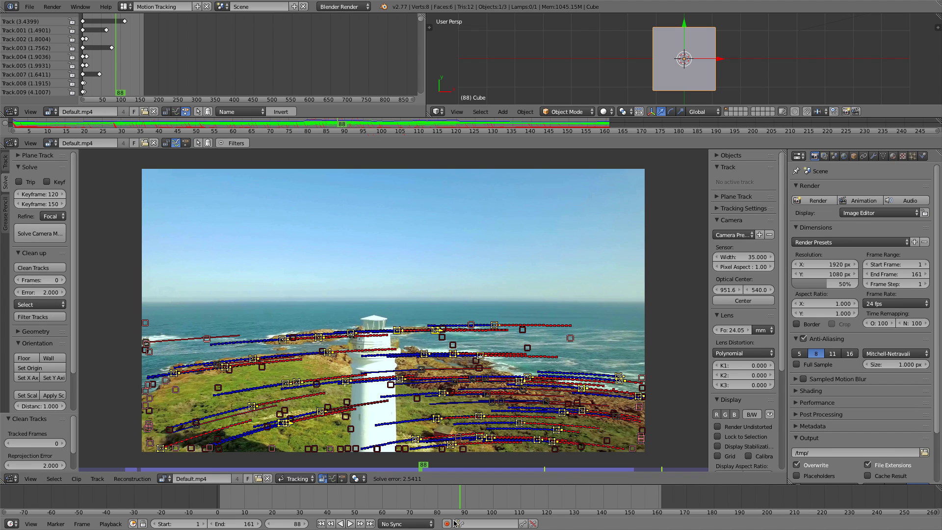
Play the clip to review the tracks selected for cleanup, and raise the cleanup error threshold to 2.3.
{"action": "key", "text": "shift+alt+a"}
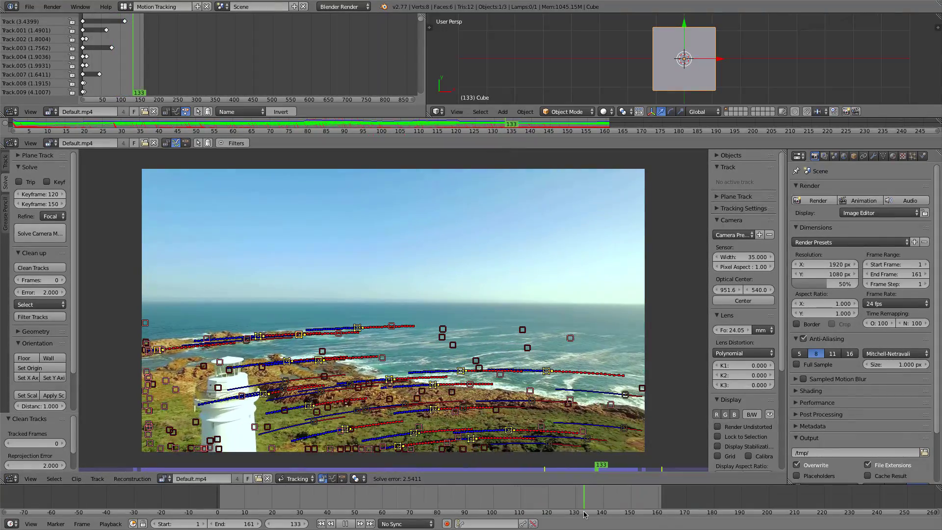
{"action": "key", "text": "alt+a"}
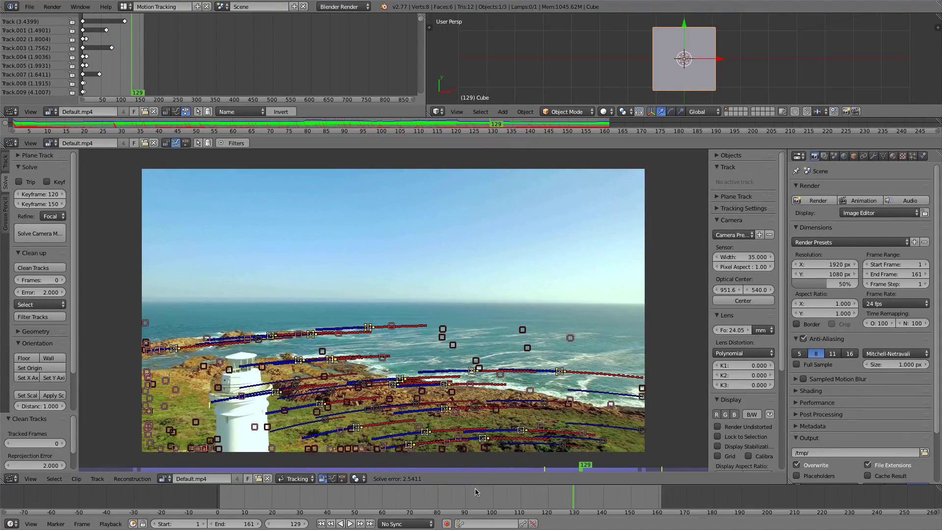
{"action": "key", "text": "alt+a"}
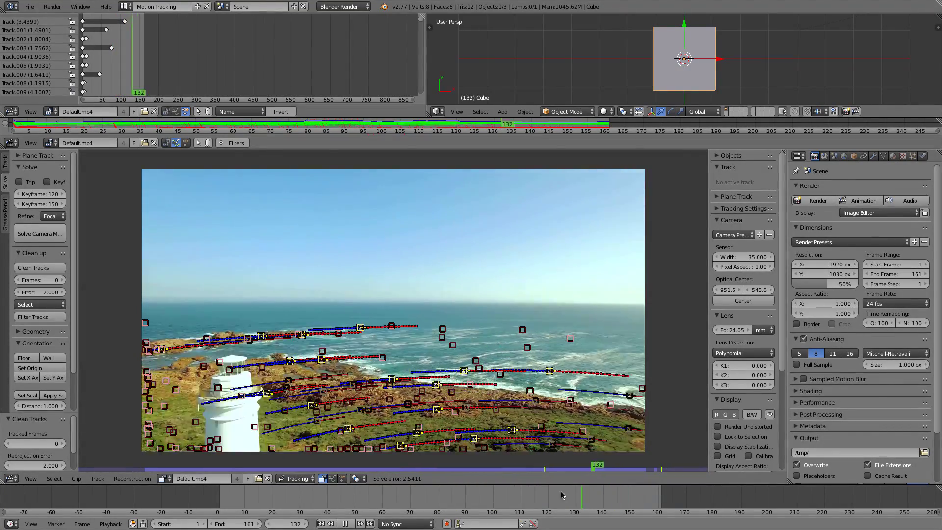
{"action": "key", "text": "Escape"}
{"action": "double_click", "coordinate": [37, 292]}
{"action": "type", "text": "2.3"}
{"action": "key", "text": "Return"}
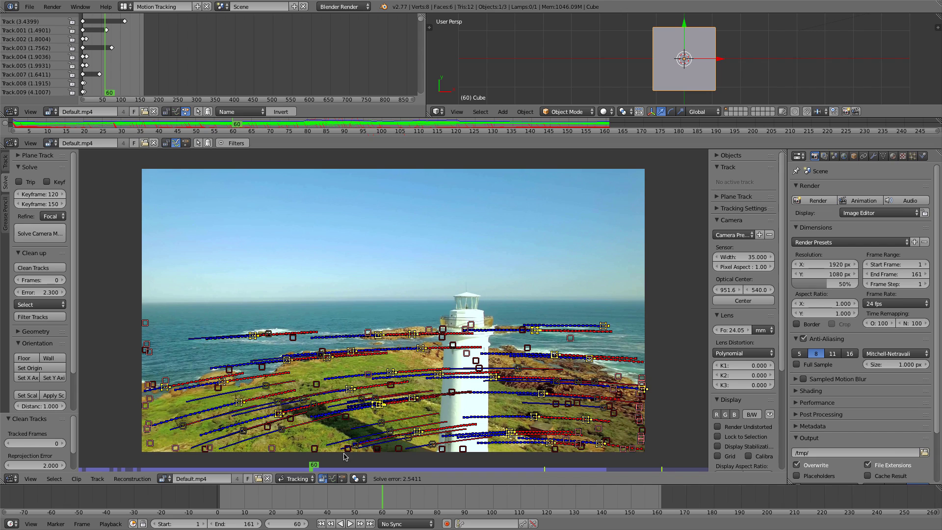
Run Clean Tracks with the 2.3 error threshold and delete the tracks it selects.
{"action": "key", "text": "a"}
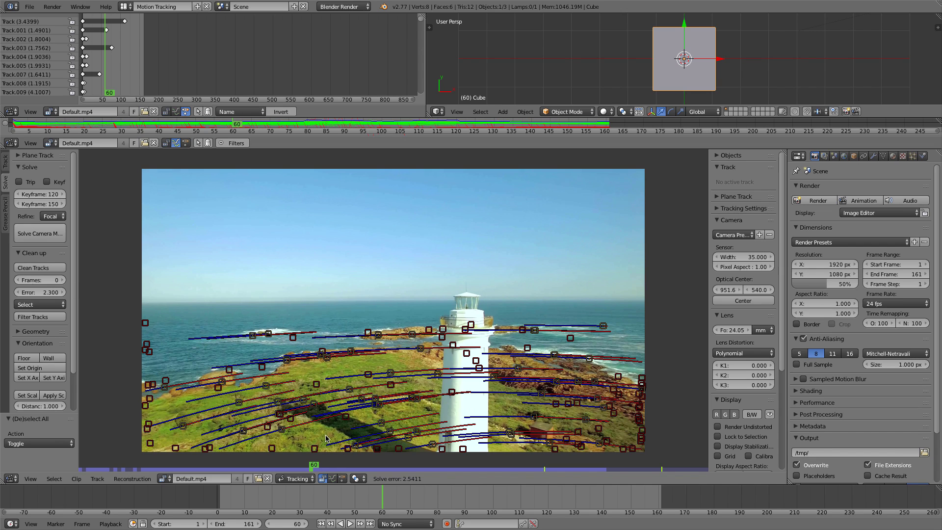
{"action": "left_click", "coordinate": [33, 269]}
{"action": "left_click_drag", "start_coordinate": [391, 500], "coordinate": [538, 514]}
{"action": "key", "text": "x"}
{"action": "left_click", "coordinate": [468, 415]}
Play the clip, stop at frame 138, select all remaining tracks and solve the camera motion again.
{"action": "key", "text": "alt+a"}
{"action": "key", "text": "a"}
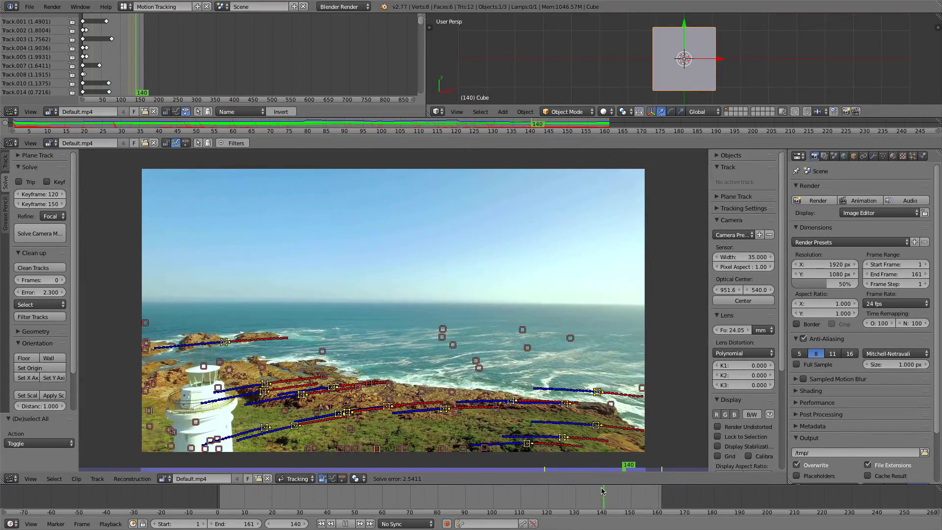
{"action": "key", "text": "alt+a"}
{"action": "left_click", "coordinate": [49, 234]}
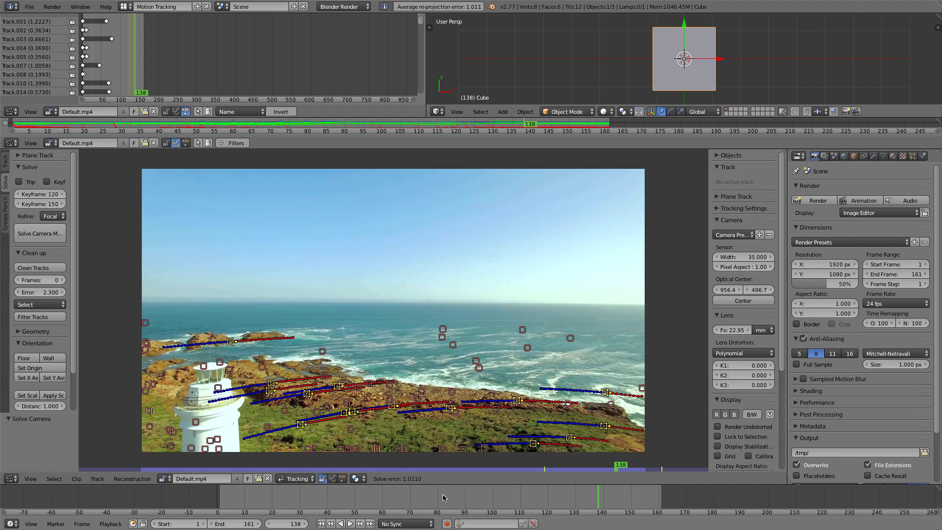
Scrub back through the clip to frame 4 to examine the remaining tracks.
{"action": "middle_click_drag", "start_coordinate": [457, 509], "coordinate": [436, 508]}
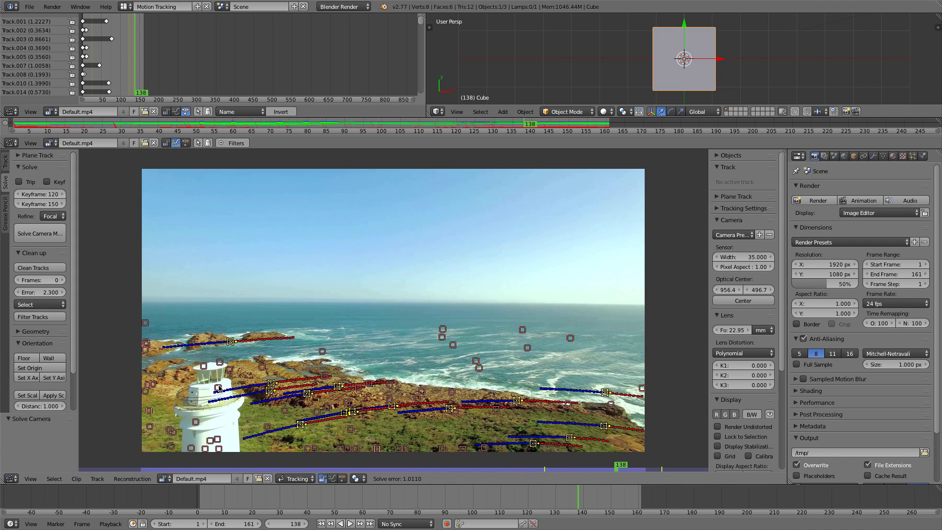
{"action": "left_click_drag", "start_coordinate": [515, 492], "coordinate": [275, 498]}
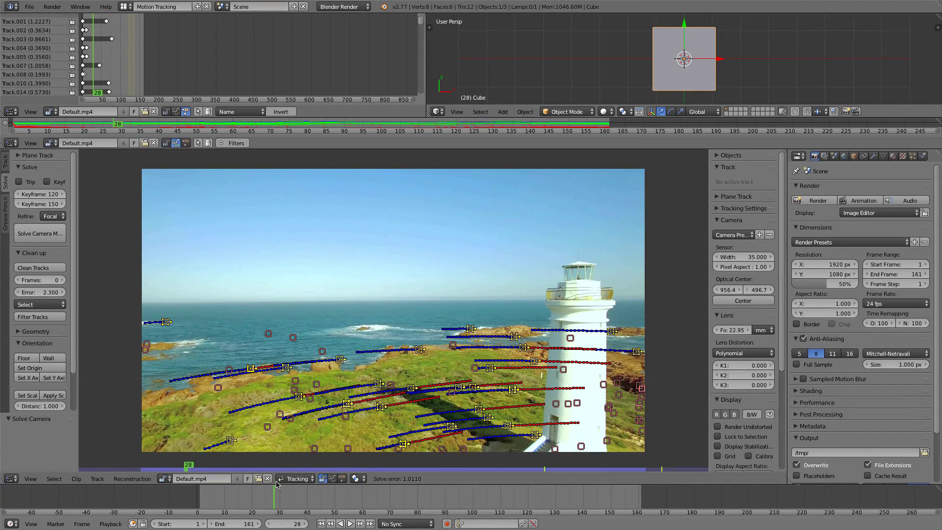
{"action": "left_click_drag", "start_coordinate": [275, 498], "coordinate": [208, 504]}
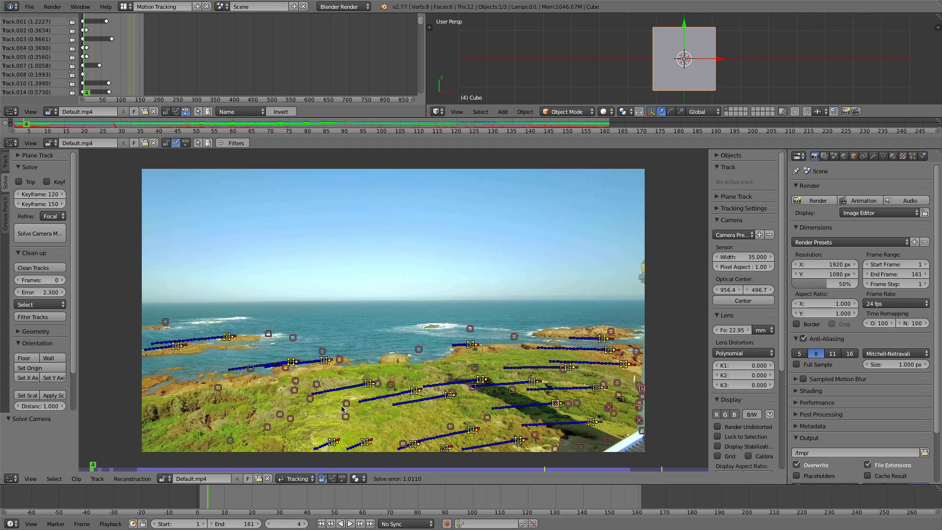
At frame 135, set the floor from three tracks along the rocky ground beside the lighthouse, and deselect all tracks.
{"action": "key", "text": "a"}
{"action": "left_click_drag", "start_coordinate": [569, 505], "coordinate": [562, 507]}
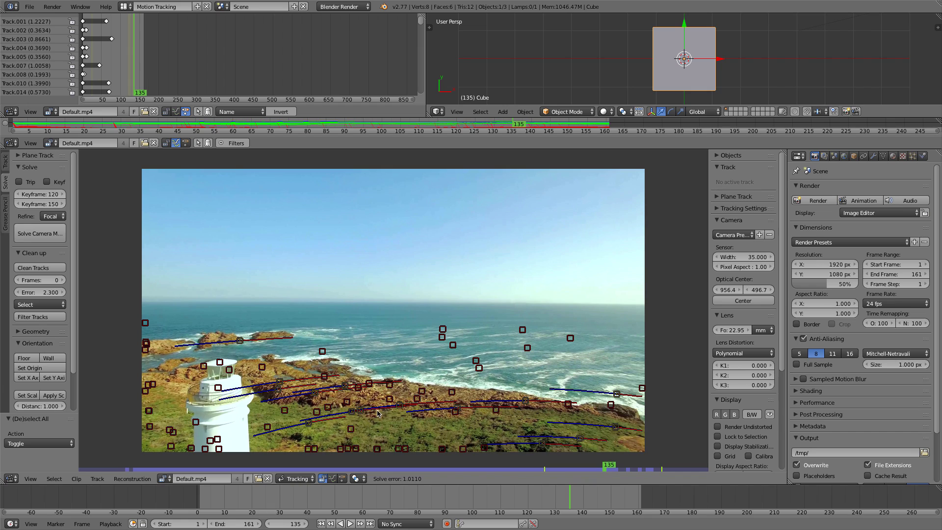
{"action": "left_click", "coordinate": [361, 412]}
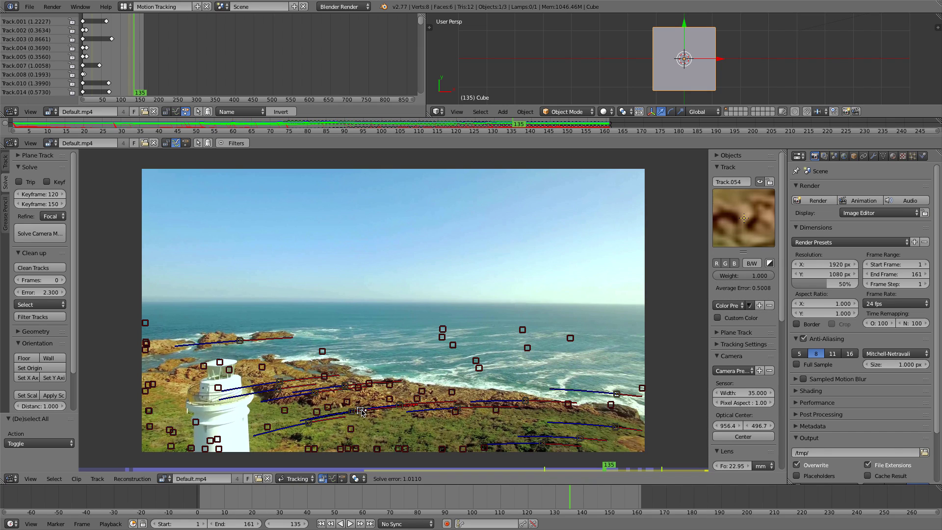
{"action": "left_click", "coordinate": [400, 406]}
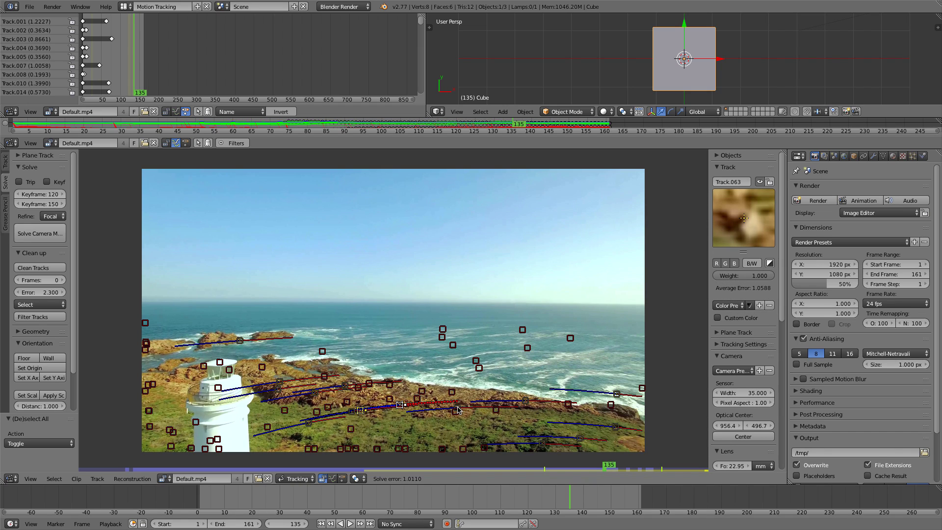
{"action": "left_click", "coordinate": [457, 409], "text": "shift"}
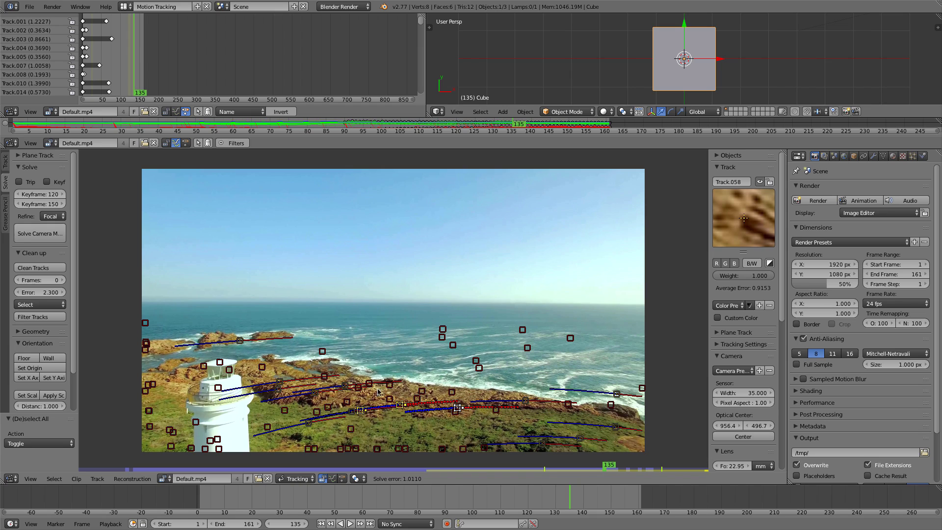
{"action": "left_click", "coordinate": [29, 362]}
{"action": "key", "text": "a"}
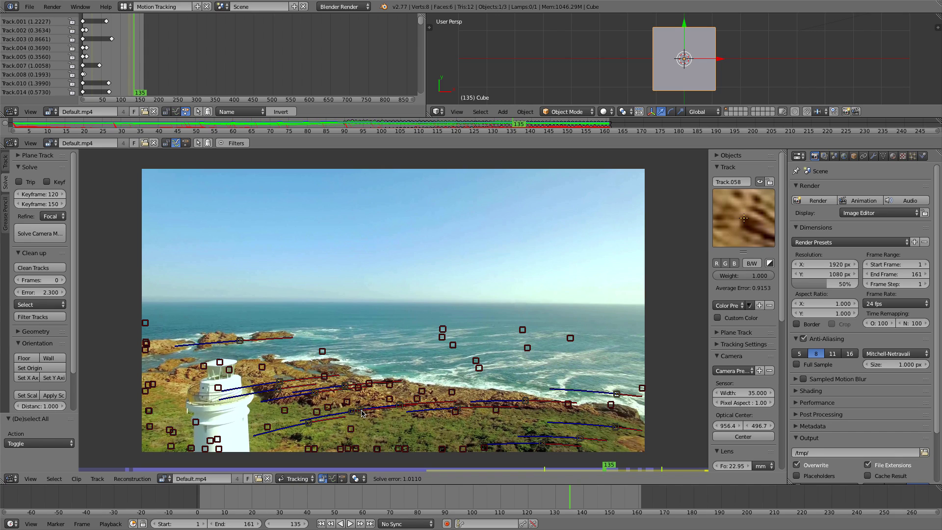
Set the scene origin at Track.054 on the rocky ground and deselect all tracks.
{"action": "left_click", "coordinate": [362, 411]}
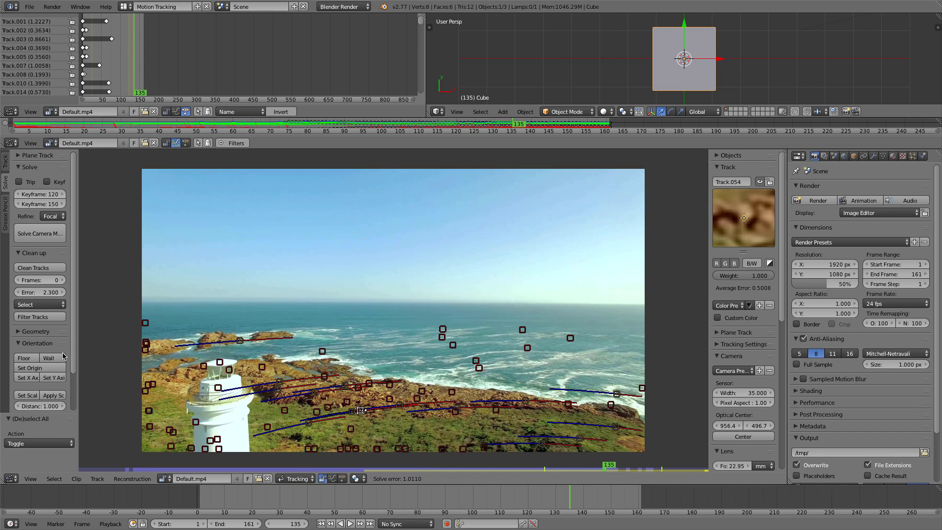
{"action": "left_click", "coordinate": [39, 368]}
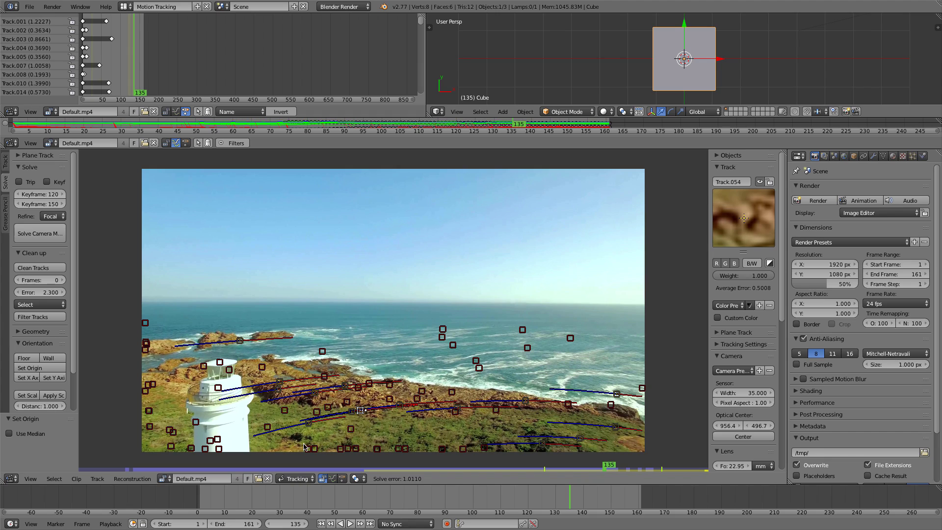
{"action": "key", "text": "a"}
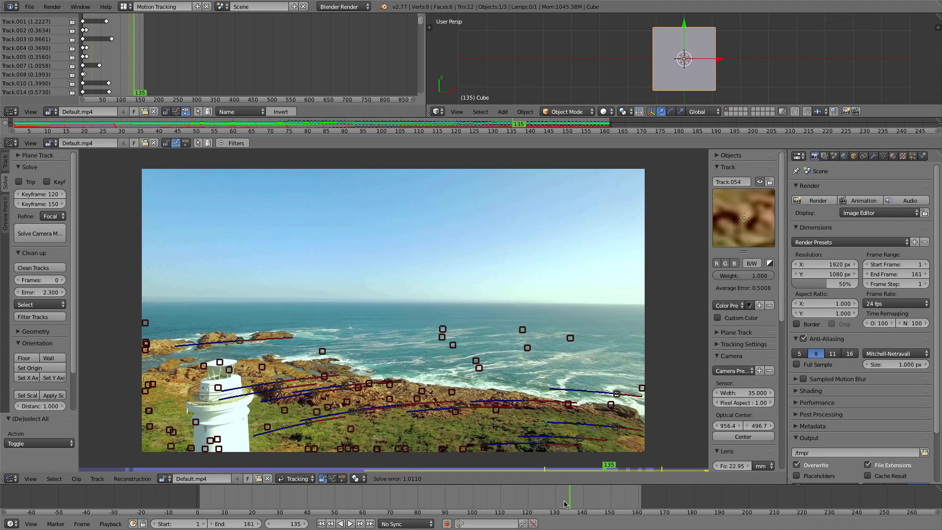
At frame 118, set the scene scale from Track.054 and Track.063 using a distance of 3.
{"action": "left_click_drag", "start_coordinate": [569, 499], "coordinate": [522, 492]}
{"action": "scroll", "coordinate": [70, 325], "scroll_direction": "down", "scroll_amount": 2}
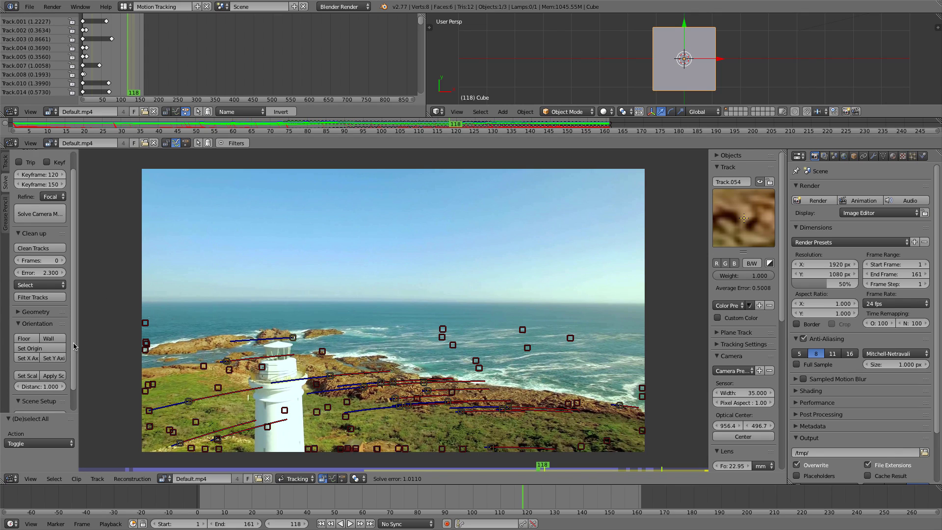
{"action": "right_click", "coordinate": [409, 406]}
{"action": "right_click", "coordinate": [449, 402]}
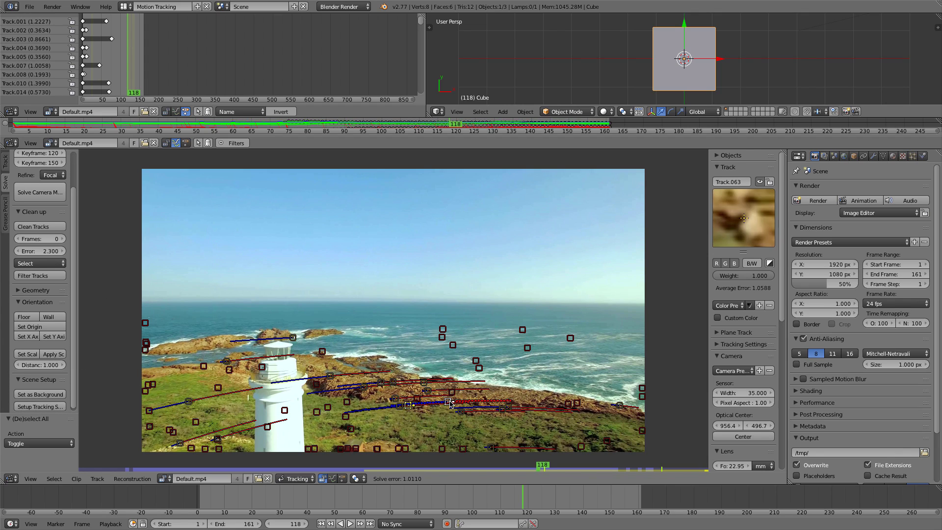
{"action": "left_click", "coordinate": [36, 364]}
{"action": "type", "text": "3"}
{"action": "key", "text": "Return"}
{"action": "left_click", "coordinate": [35, 357]}
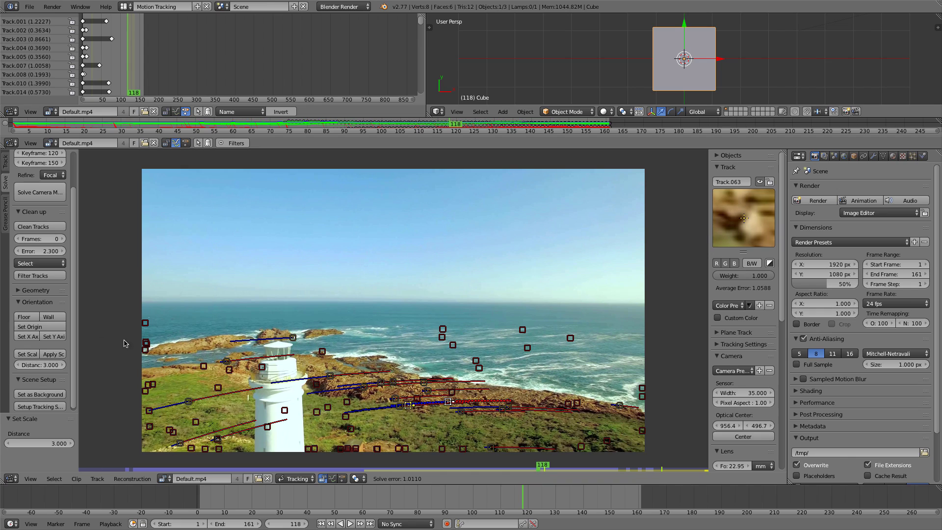
Move to frame 121, set the clip as the viewport background and set up the tracking scene.
{"action": "left_click_drag", "start_coordinate": [524, 494], "coordinate": [495, 513]}
{"action": "key", "text": "alt+a"}
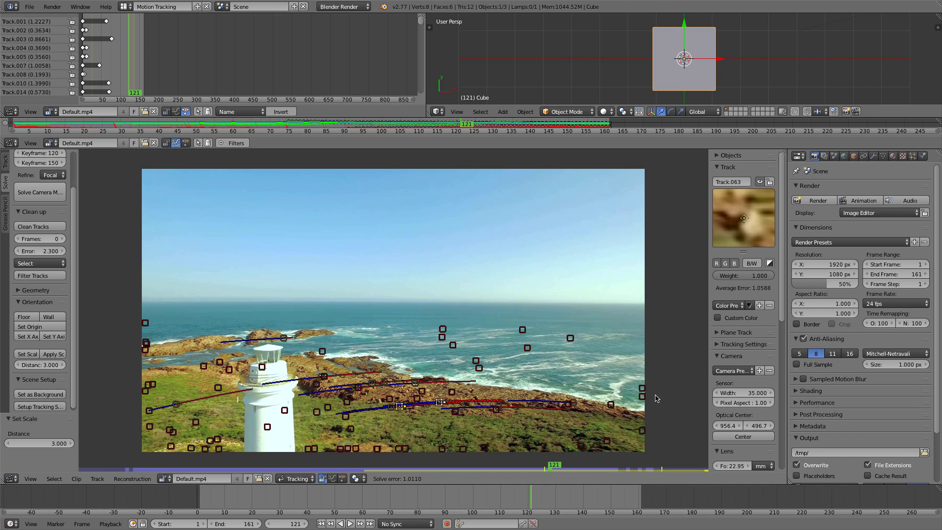
{"action": "left_click", "coordinate": [45, 395]}
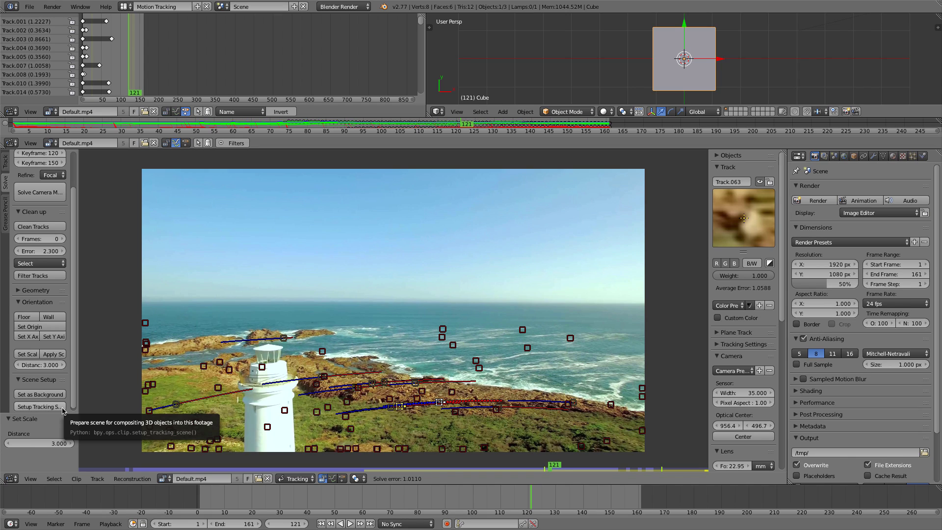
{"action": "scroll", "coordinate": [57, 411], "scroll_direction": "down", "scroll_amount": 1}
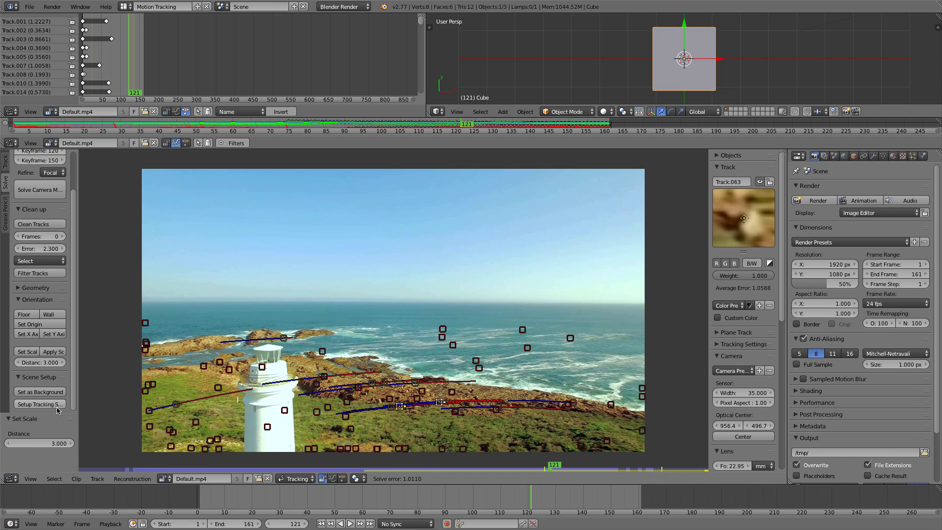
{"action": "left_click", "coordinate": [48, 404]}
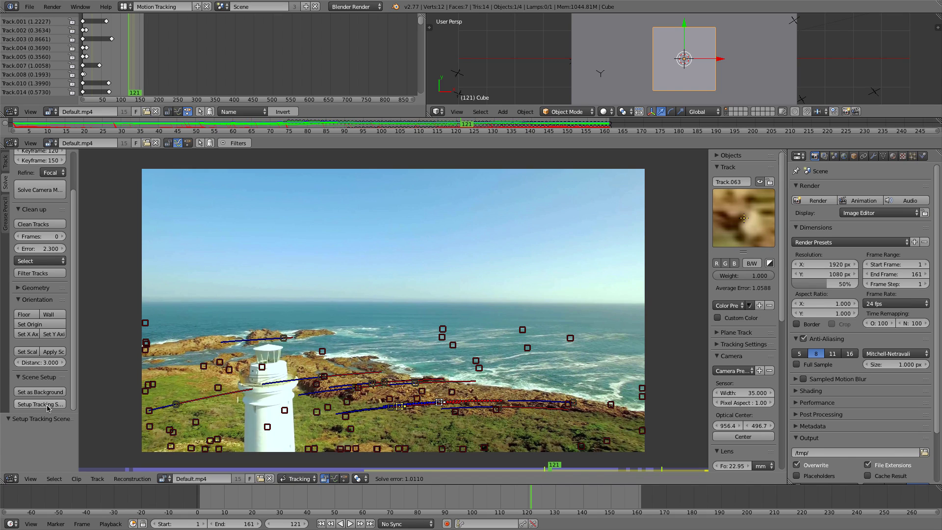
{"action": "scroll", "coordinate": [48, 408], "scroll_direction": "up", "scroll_amount": 3}
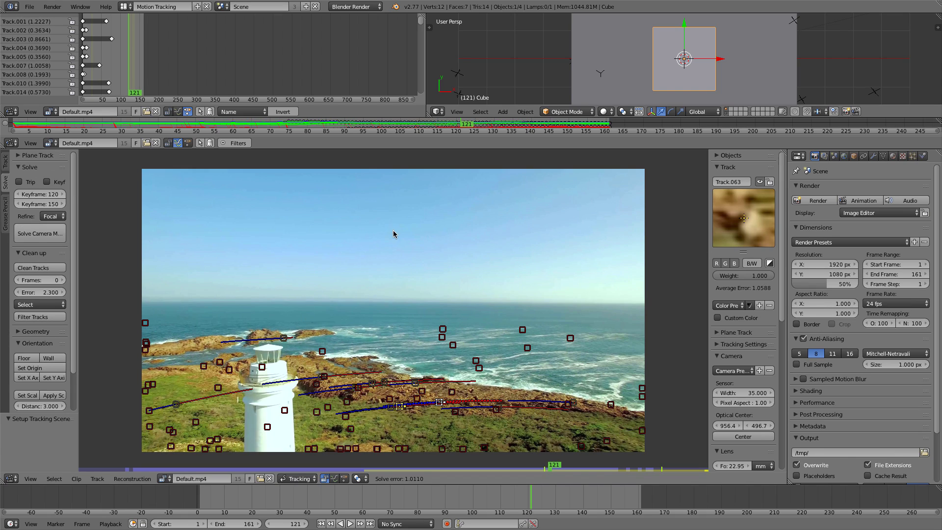
Switch to the Default screen layout and examine the reconstructed track points against the ground plane from several angles.
{"action": "left_click", "coordinate": [123, 8]}
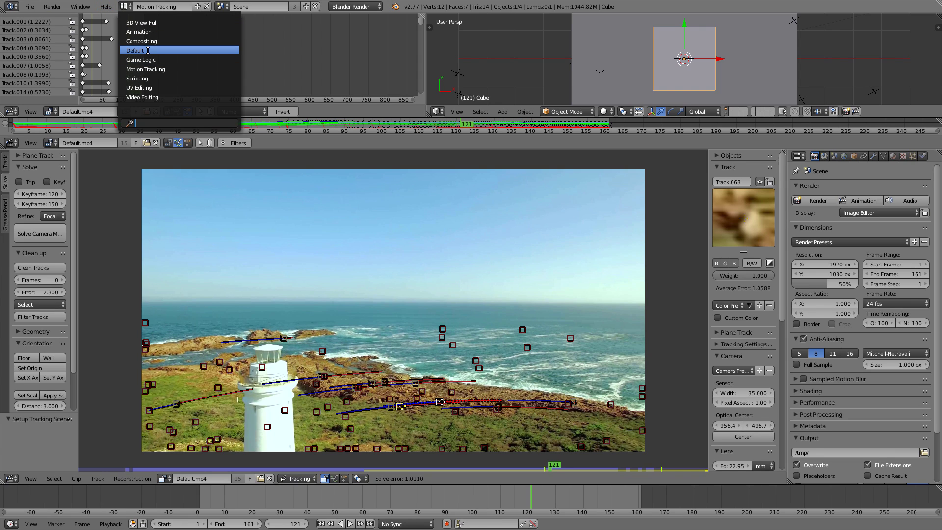
{"action": "left_click", "coordinate": [147, 51]}
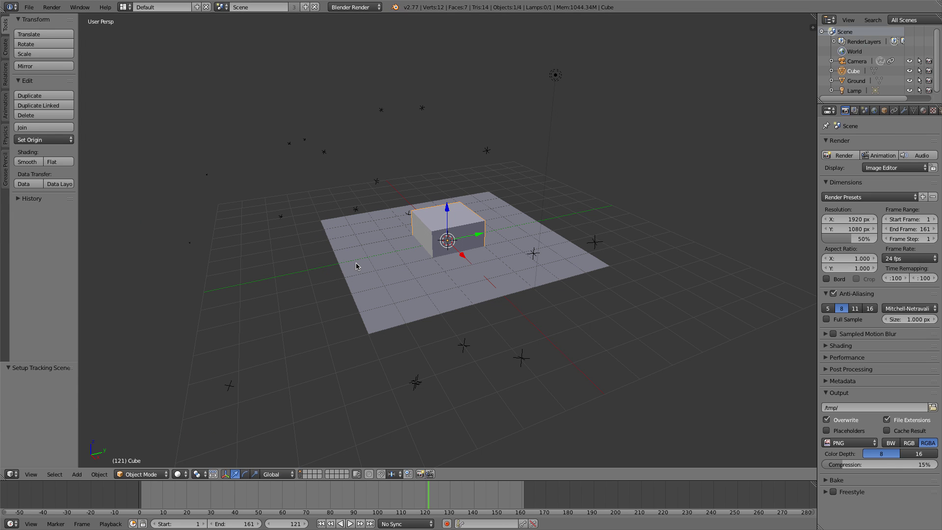
{"action": "middle_click_drag", "start_coordinate": [353, 264], "coordinate": [427, 215]}
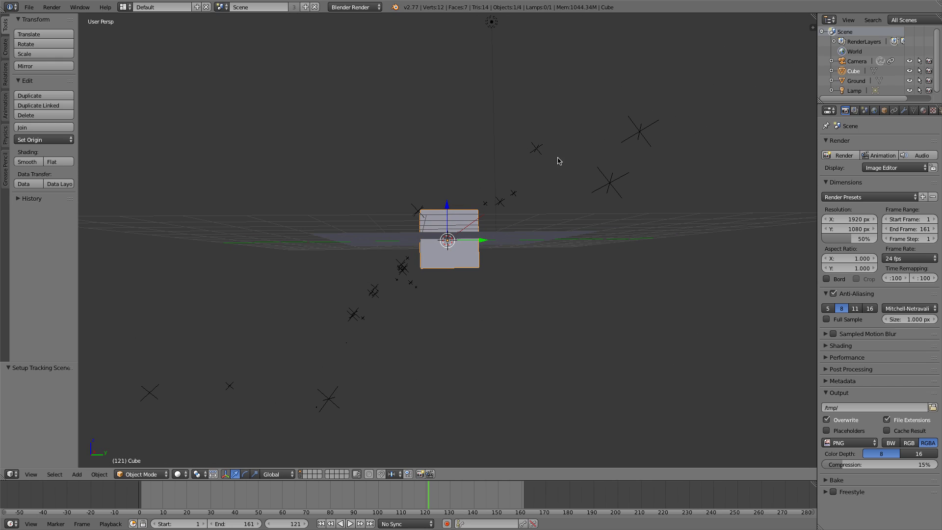
{"action": "middle_click_drag", "start_coordinate": [352, 354], "coordinate": [363, 341]}
{"action": "middle_click_drag", "start_coordinate": [473, 165], "coordinate": [463, 178]}
{"action": "middle_click_drag", "start_coordinate": [349, 346], "coordinate": [506, 171]}
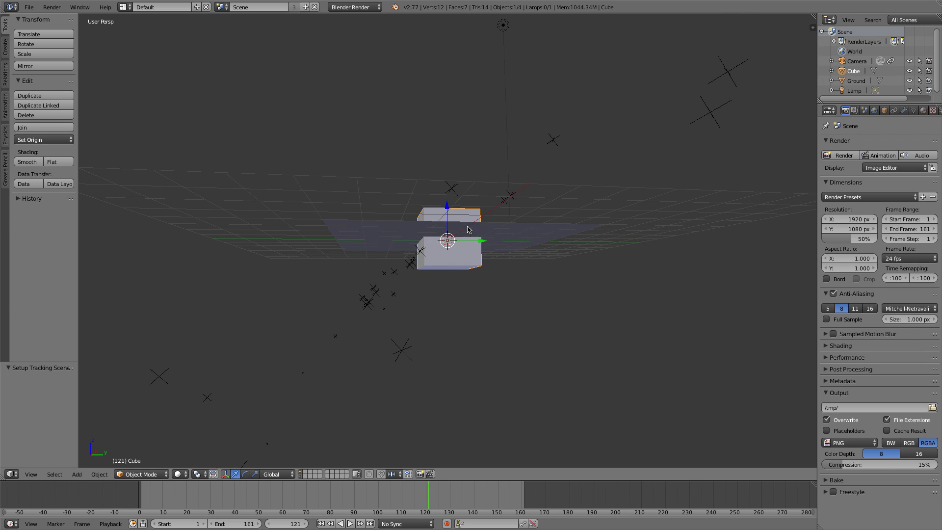
{"action": "middle_click_drag", "start_coordinate": [371, 325], "coordinate": [375, 317]}
{"action": "middle_click_drag", "start_coordinate": [472, 235], "coordinate": [471, 240]}
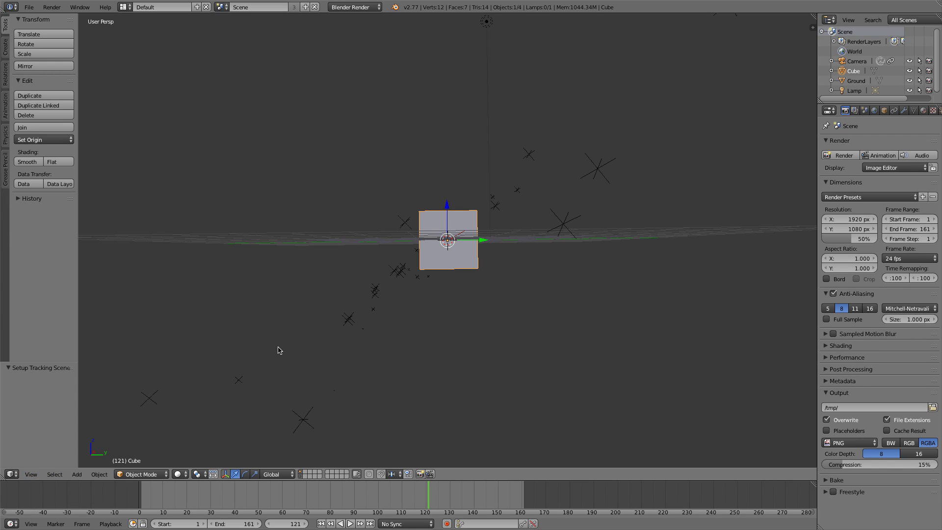
Look through the scene camera and play the animation to check how the cube and ground follow the footage.
{"action": "left_click", "coordinate": [31, 474]}
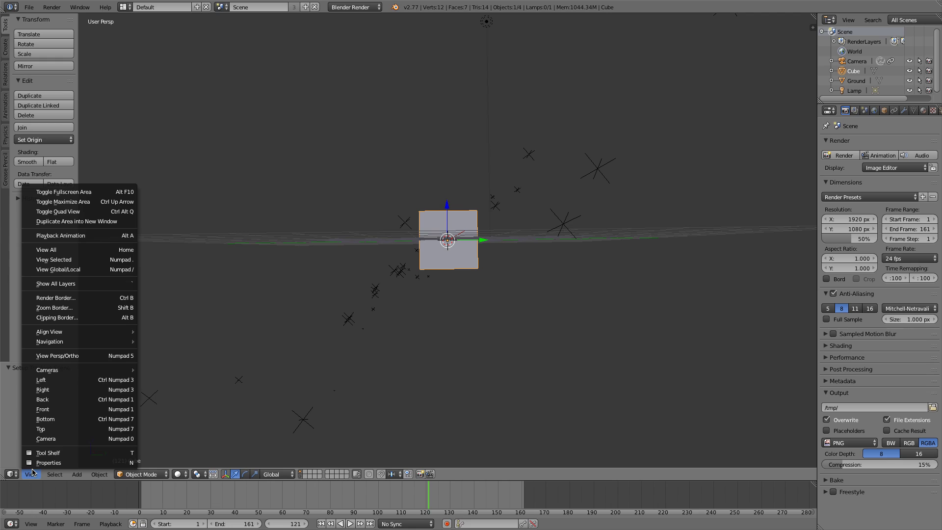
{"action": "left_click", "coordinate": [55, 440]}
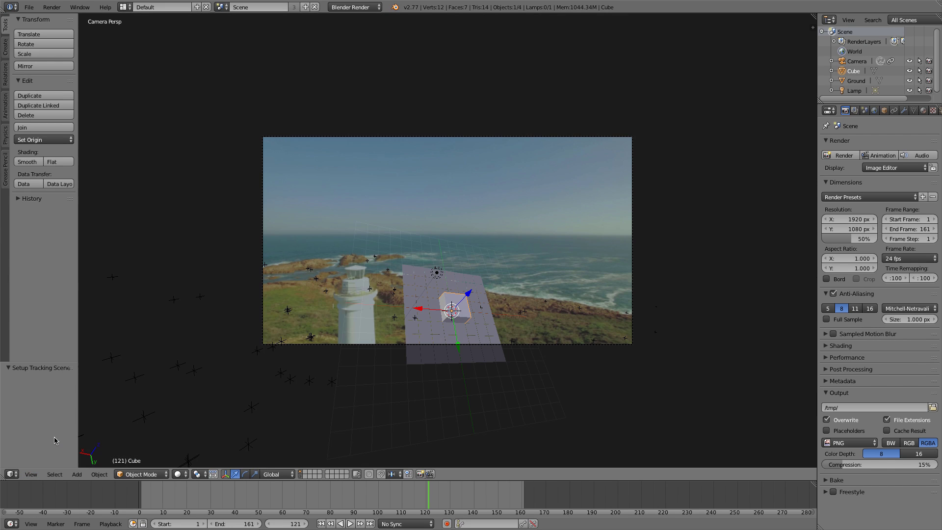
{"action": "scroll", "coordinate": [487, 245], "scroll_direction": "up", "scroll_amount": 3}
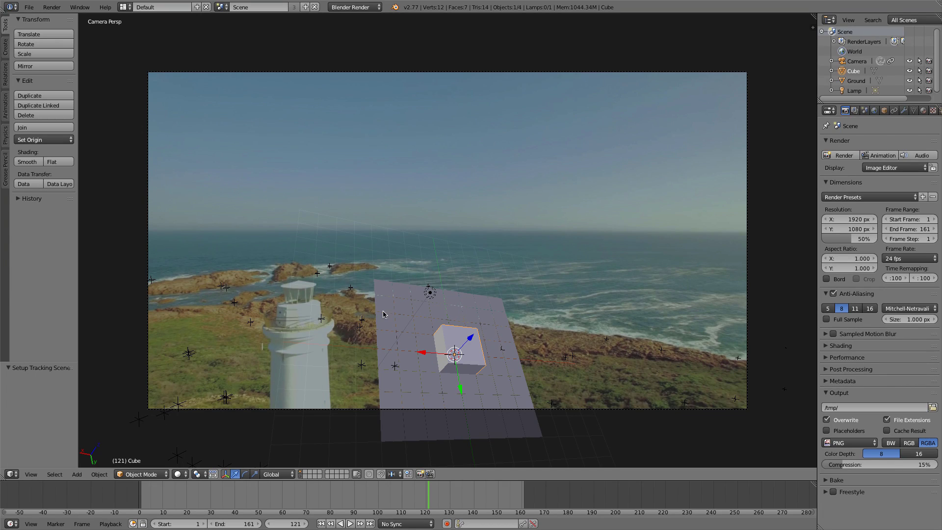
{"action": "key", "text": "alt+a"}
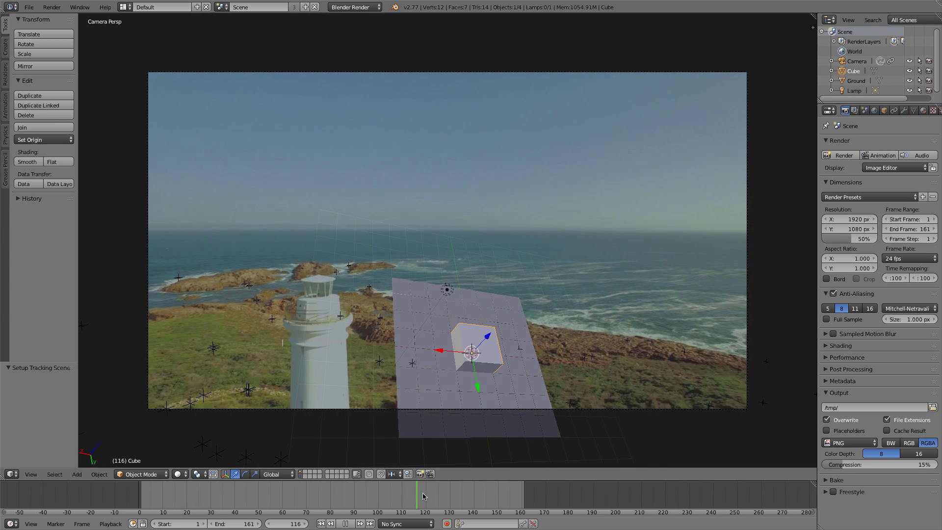
{"action": "key", "text": "alt+a"}
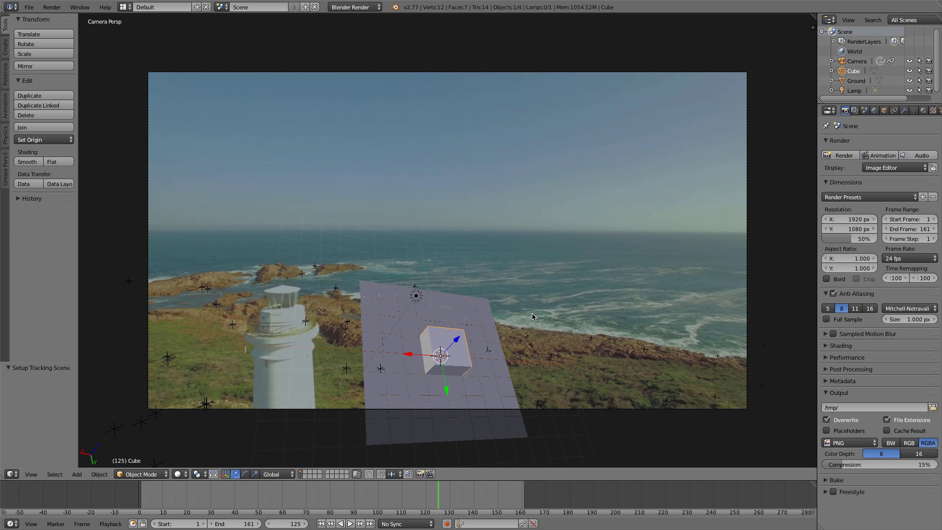
Return to the Motion Tracking screen layout and deselect all tracks.
{"action": "left_click", "coordinate": [125, 6]}
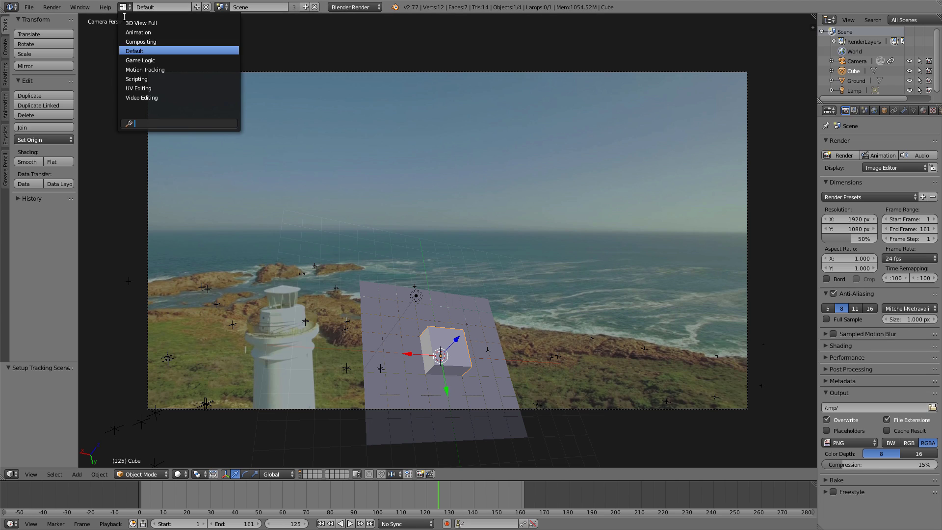
{"action": "left_click", "coordinate": [138, 69]}
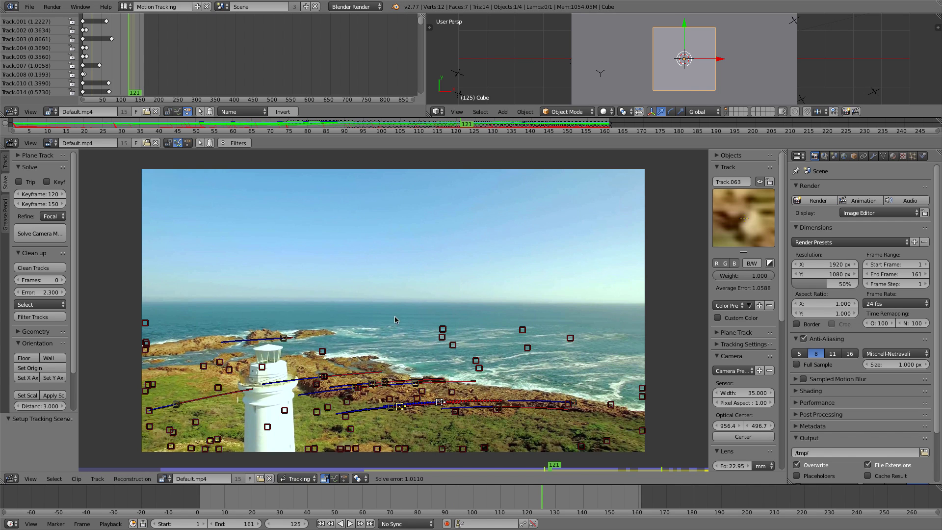
{"action": "key", "text": "a"}
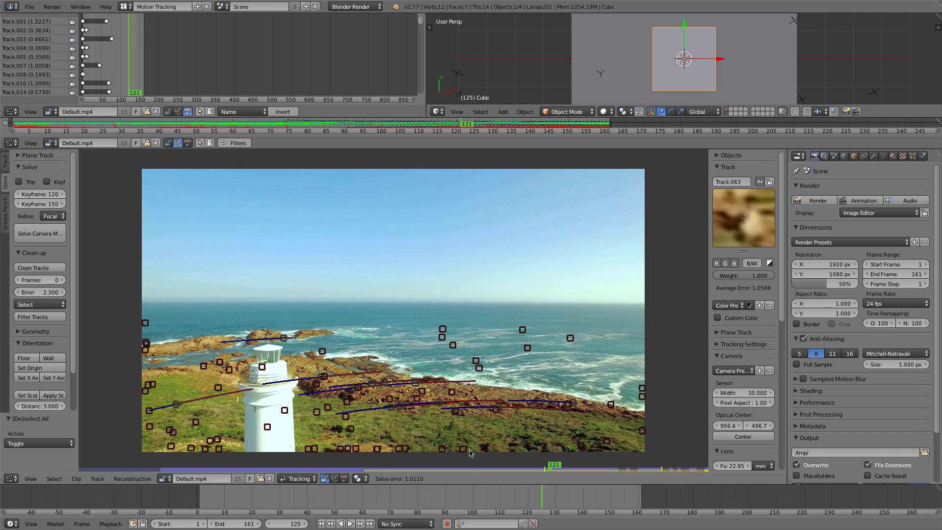
Play the clip forward and stop at frame 153.
{"action": "left_click", "coordinate": [393, 408]}
{"action": "left_click", "coordinate": [440, 403], "text": "shift"}
{"action": "key", "text": "alt+a"}
{"action": "key", "text": "alt+a"}
Set the floor from Track.066, Track.058 and Track.050 on the headland's rocks and grass.
{"action": "right_click", "coordinate": [476, 403]}
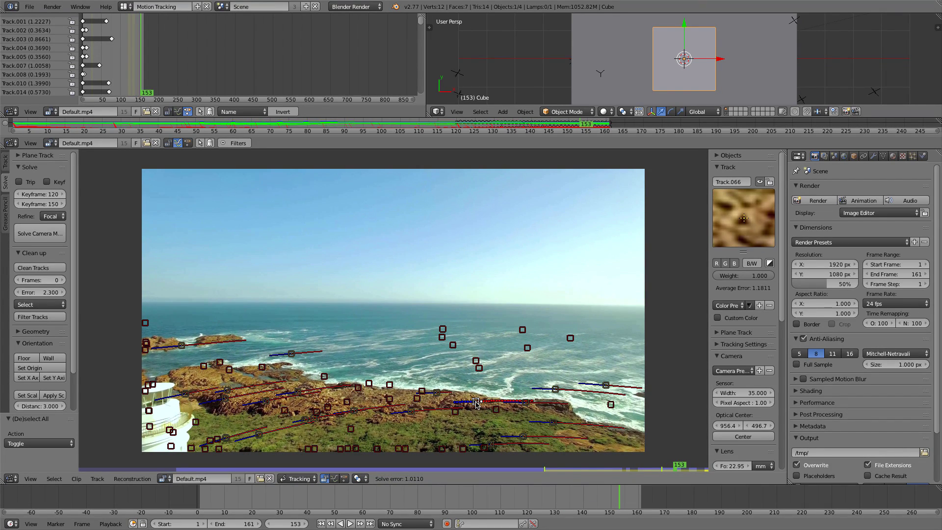
{"action": "right_click", "coordinate": [413, 413], "text": "shift"}
{"action": "right_click", "coordinate": [489, 445], "text": "shift"}
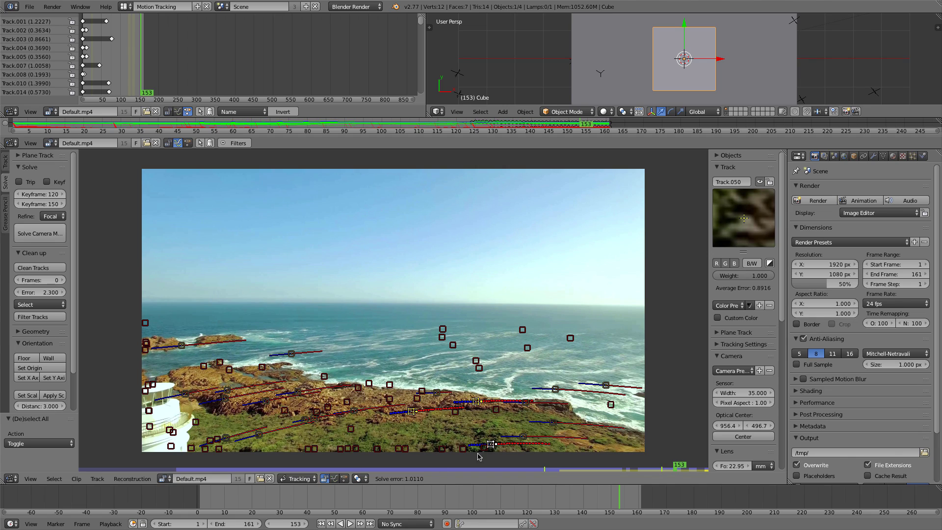
{"action": "left_click", "coordinate": [24, 357]}
Set the scene origin at Track.058, near the middle of the grassy headland edge.
{"action": "key", "text": "a"}
{"action": "right_click", "coordinate": [412, 413]}
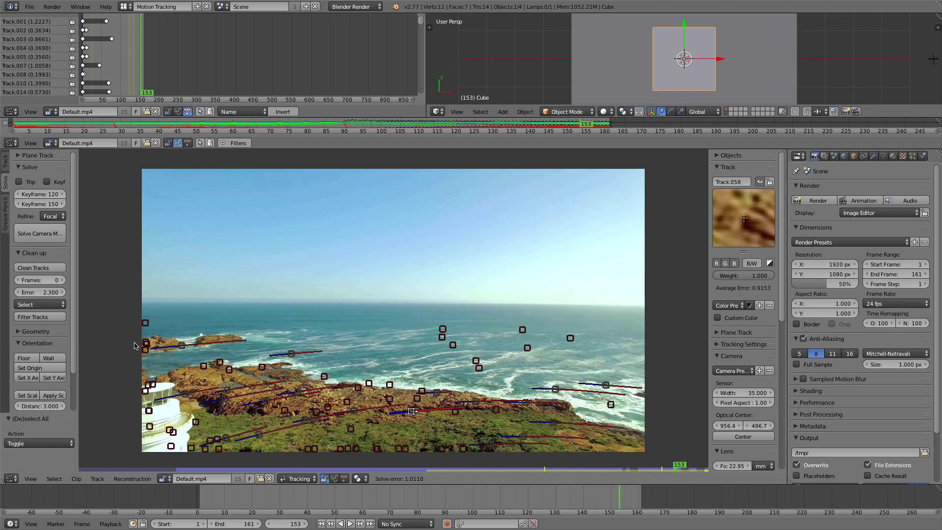
{"action": "left_click", "coordinate": [33, 368]}
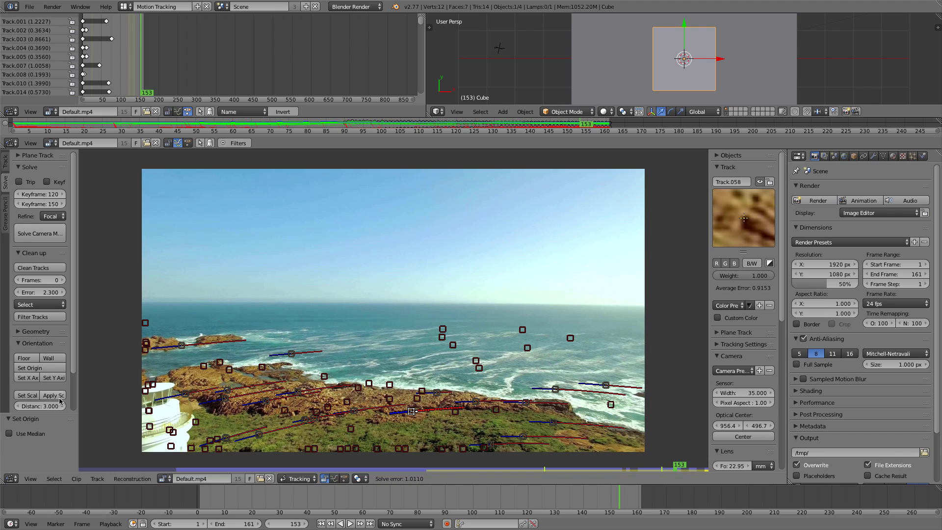
Switch to the Default screen layout, move to frame 155 and examine the ground plane from the side and through the scene camera.
{"action": "left_click", "coordinate": [126, 6]}
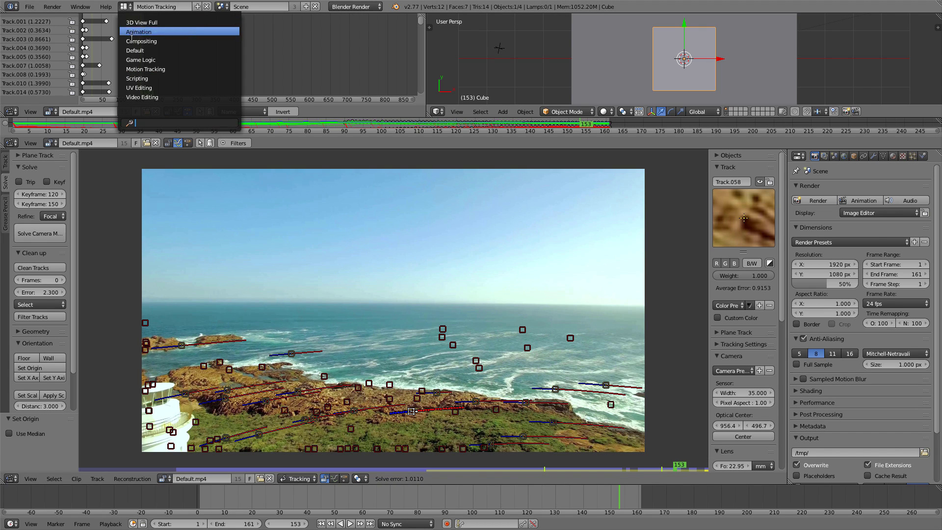
{"action": "left_click", "coordinate": [135, 49]}
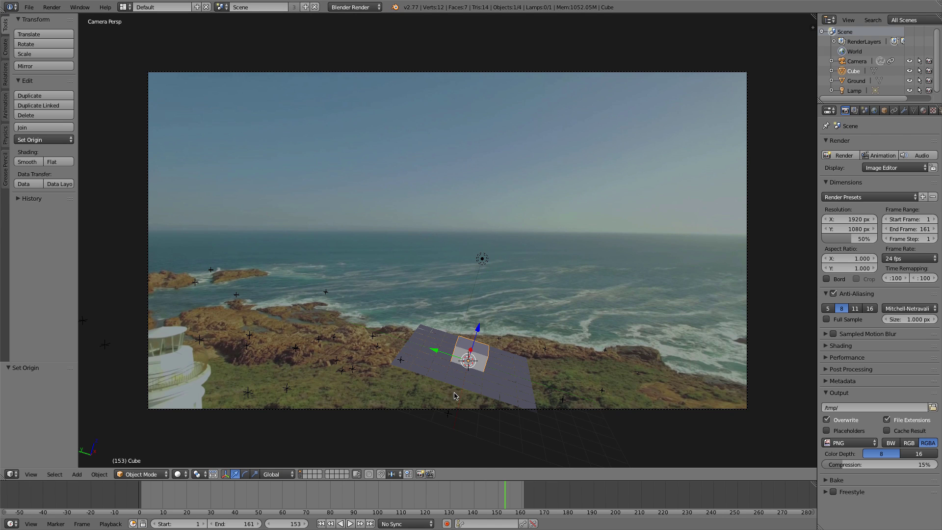
{"action": "left_click_drag", "start_coordinate": [456, 498], "coordinate": [510, 517]}
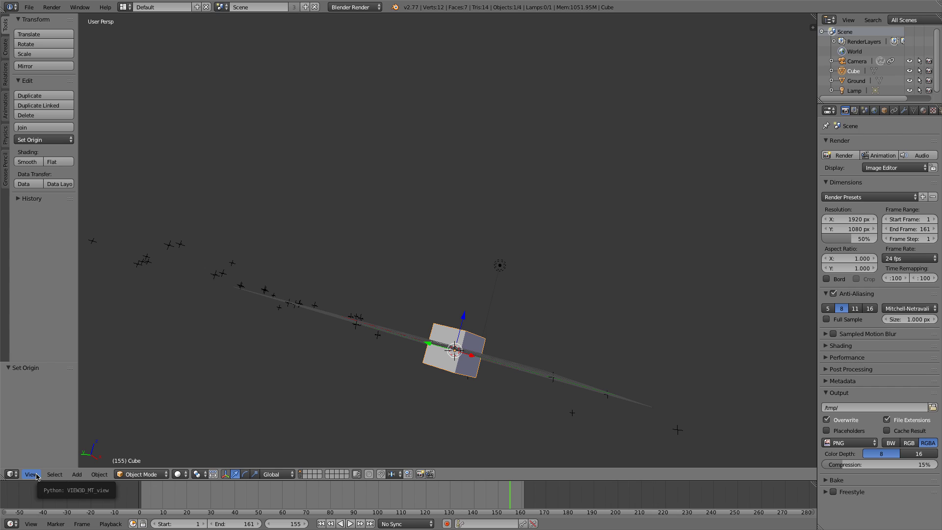
{"action": "left_click", "coordinate": [30, 475]}
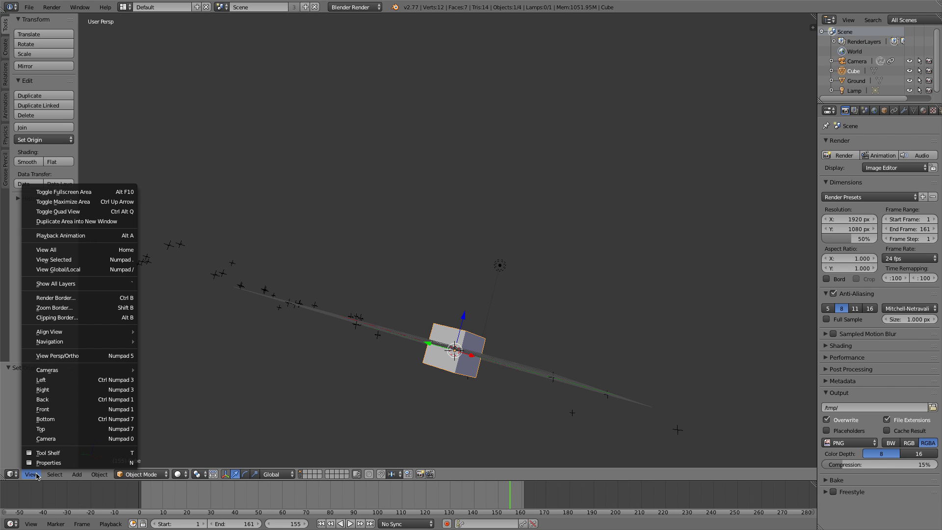
{"action": "left_click", "coordinate": [55, 443]}
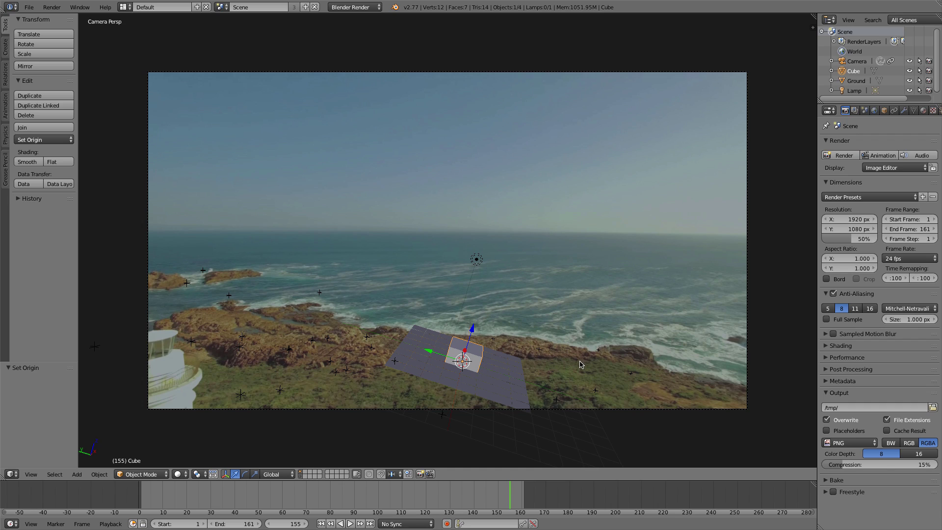
Try rotating the cube about the global X axis by about -19 degrees to align it with the footage.
{"action": "key", "text": "a"}
{"action": "key", "text": "a"}
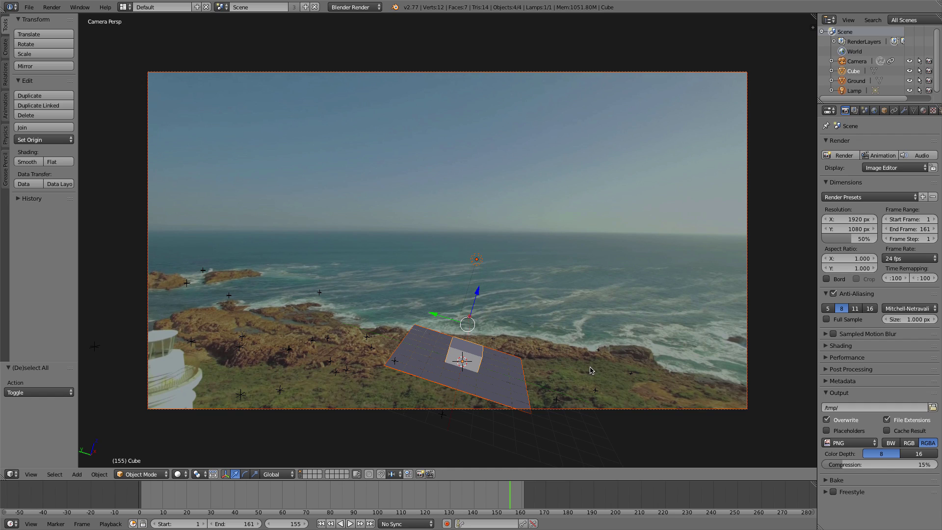
{"action": "key", "text": "a"}
{"action": "right_click", "coordinate": [472, 351]}
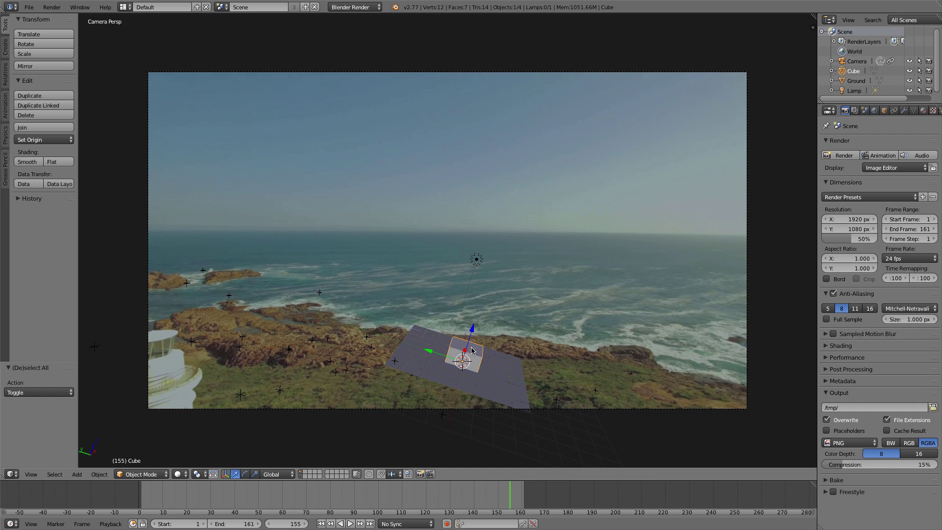
{"action": "key", "text": "r"}
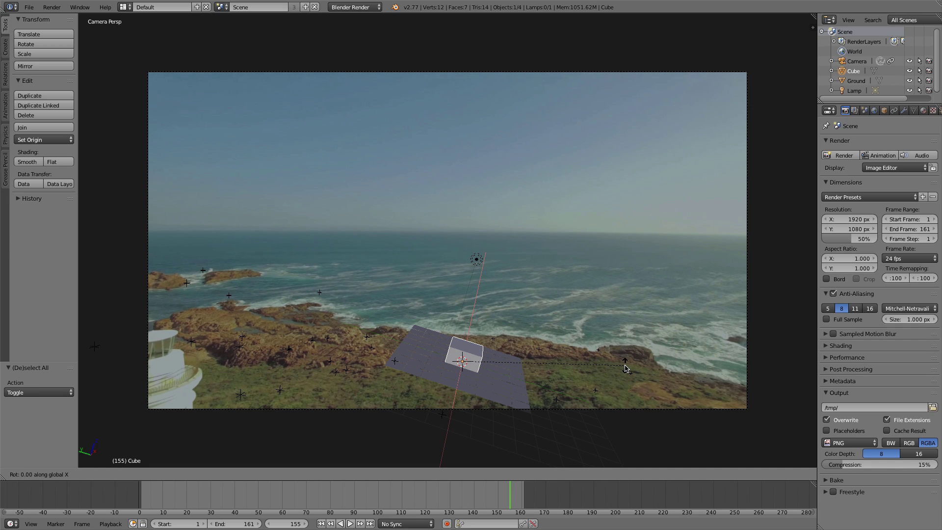
{"action": "key", "text": "x"}
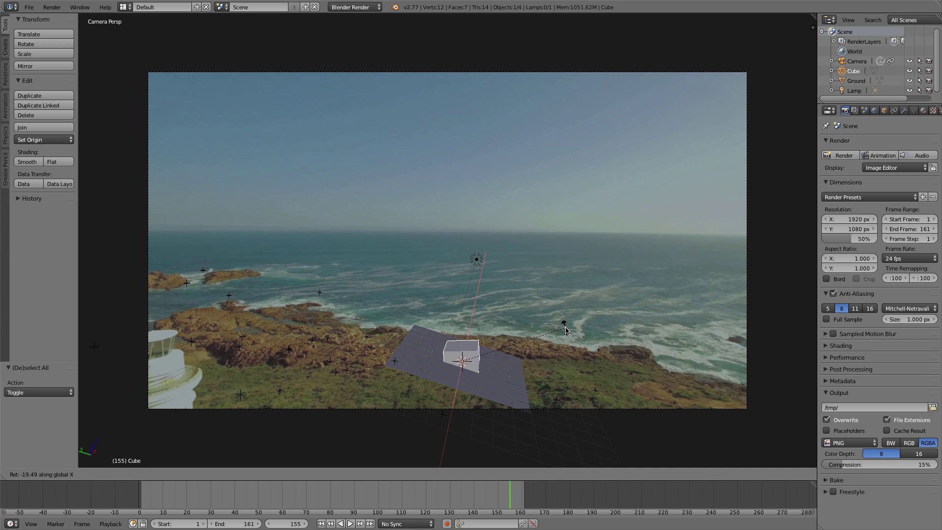
{"action": "left_click", "coordinate": [565, 330]}
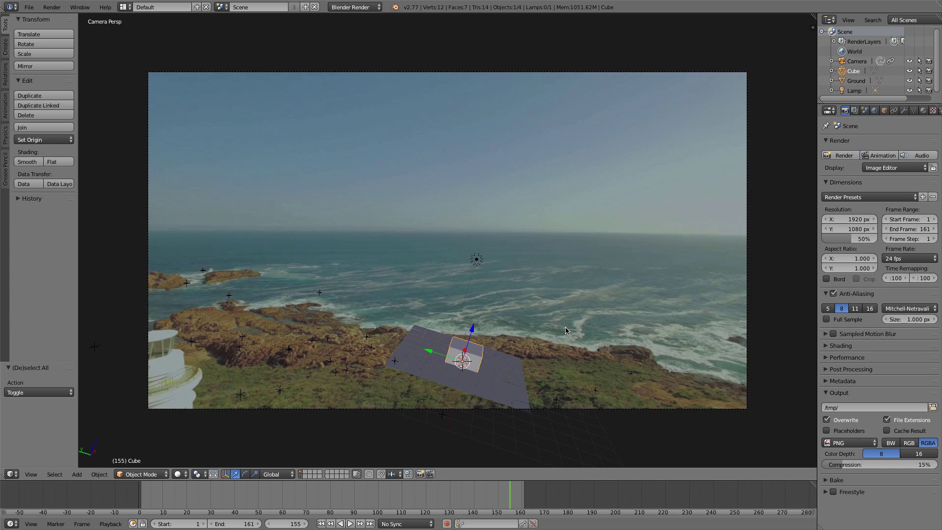
Examine the ground plane against the reconstructed track points from the side and above, and select the camera.
{"action": "middle_click_drag", "start_coordinate": [526, 359], "coordinate": [547, 388]}
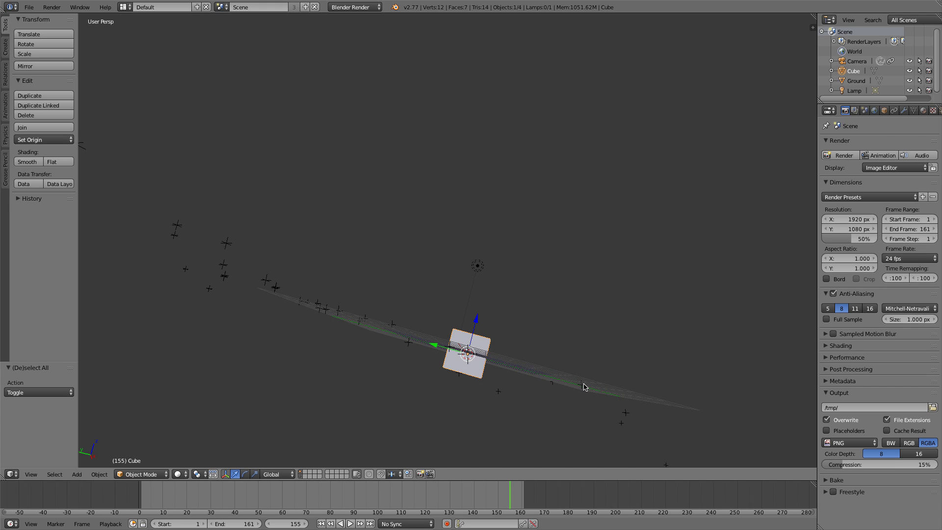
{"action": "middle_click_drag", "start_coordinate": [606, 387], "coordinate": [557, 383]}
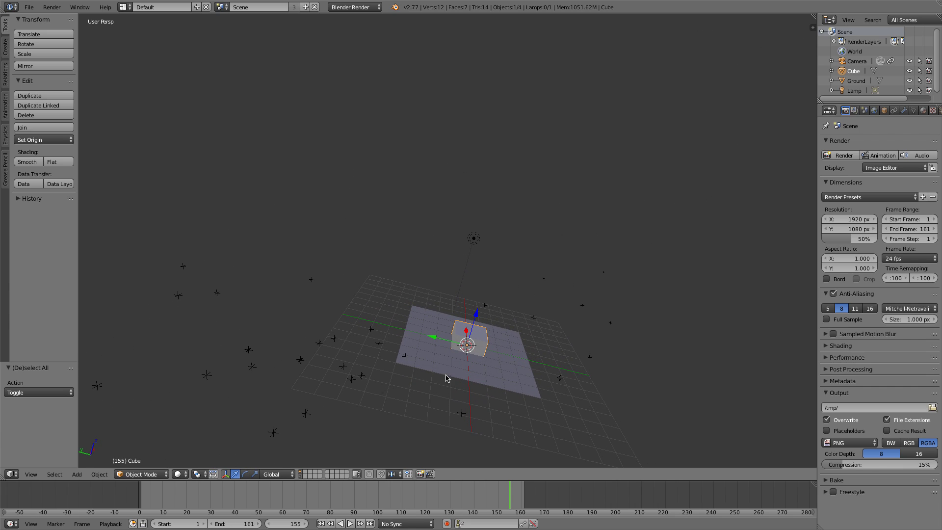
{"action": "right_click", "coordinate": [534, 323]}
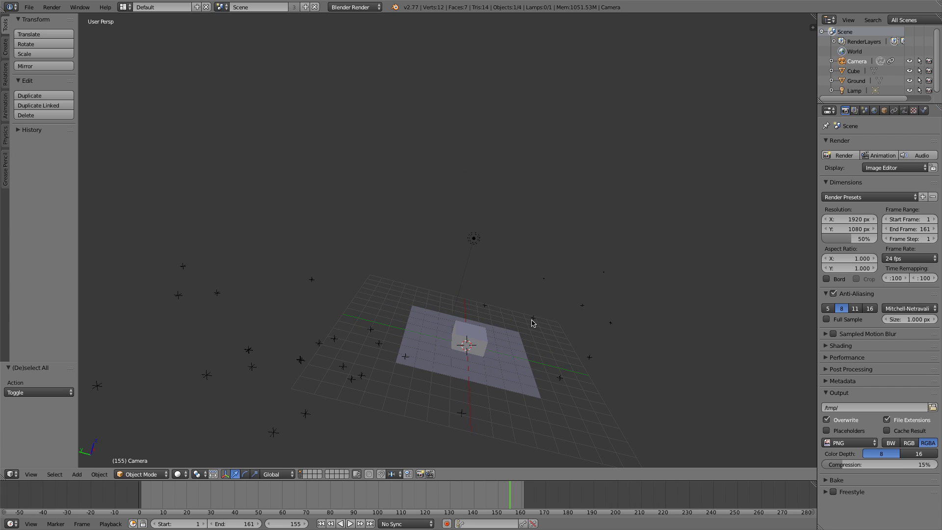
Return to the Motion Tracking screen layout and set the floor from Track.050, Track.066 and Track.071.
{"action": "left_click", "coordinate": [125, 6]}
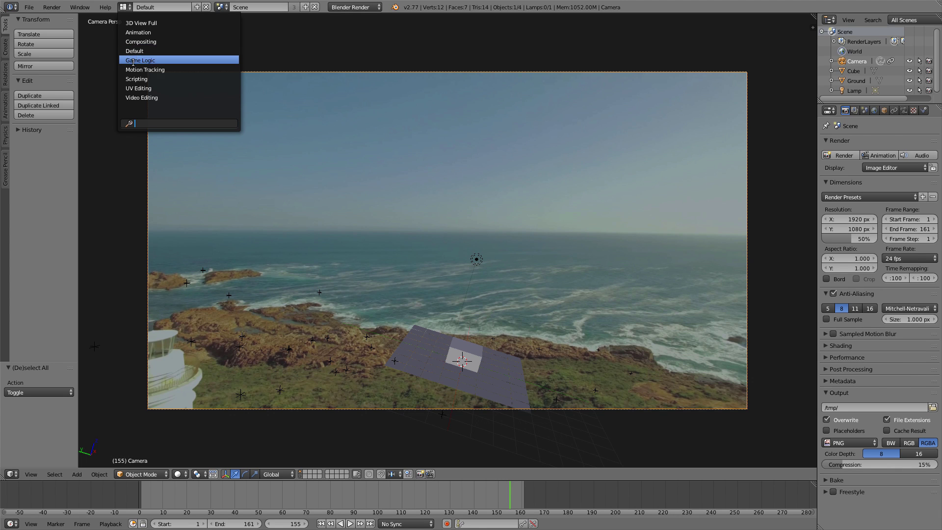
{"action": "left_click", "coordinate": [148, 68]}
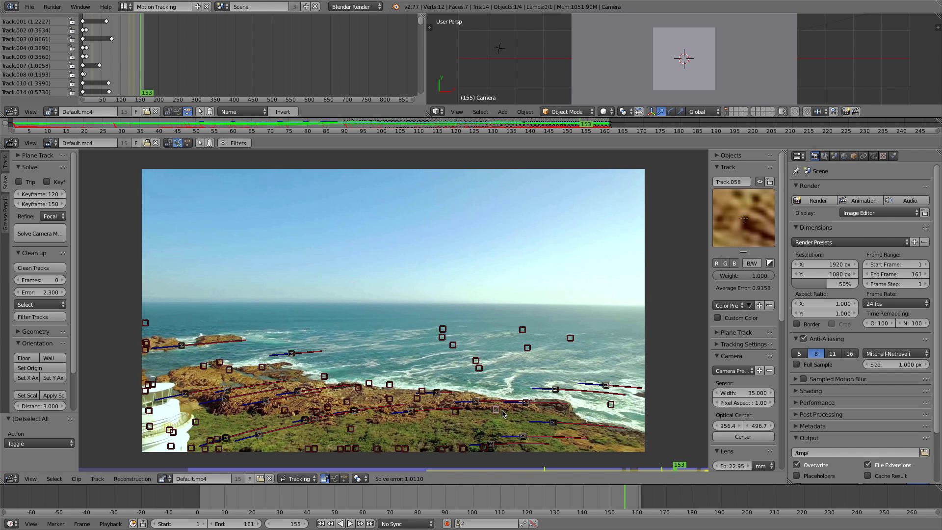
{"action": "right_click", "coordinate": [491, 444]}
{"action": "right_click", "coordinate": [476, 401], "text": "shift"}
{"action": "right_click", "coordinate": [526, 401], "text": "shift"}
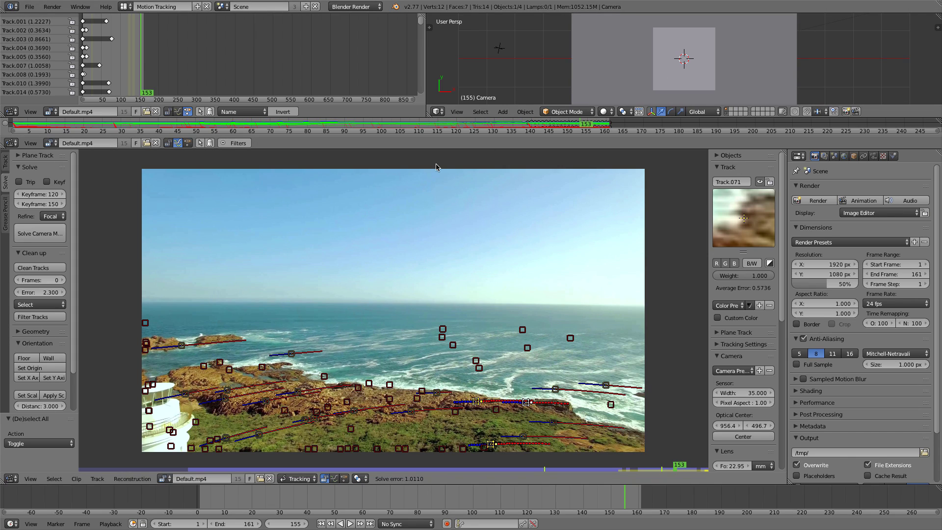
{"action": "left_click", "coordinate": [28, 362]}
Set the scene origin at Track.058 alone and check the cube and ground in the Default screen layout.
{"action": "key", "text": "a"}
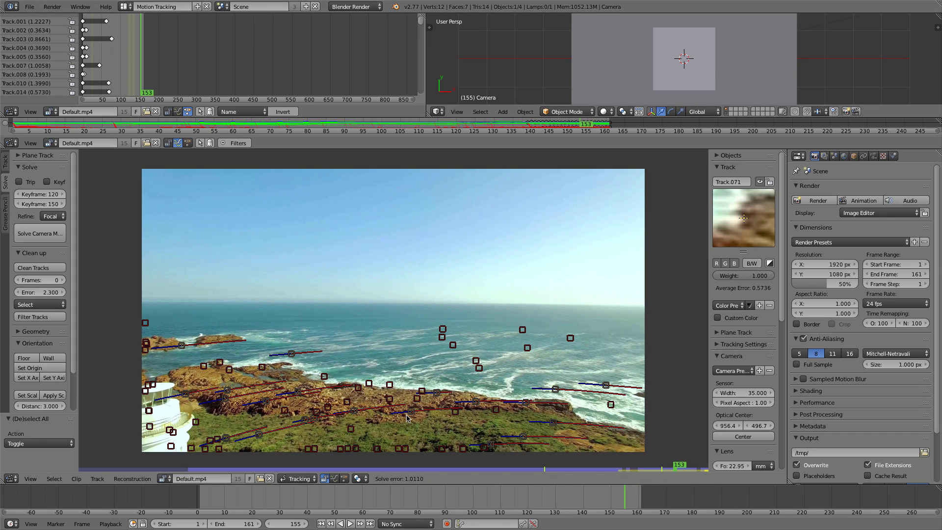
{"action": "left_click", "coordinate": [411, 412]}
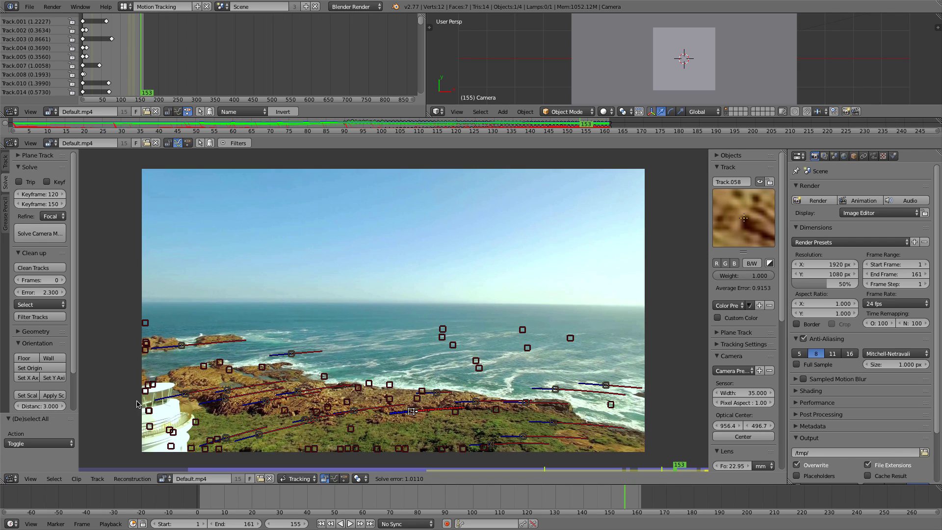
{"action": "left_click", "coordinate": [38, 370]}
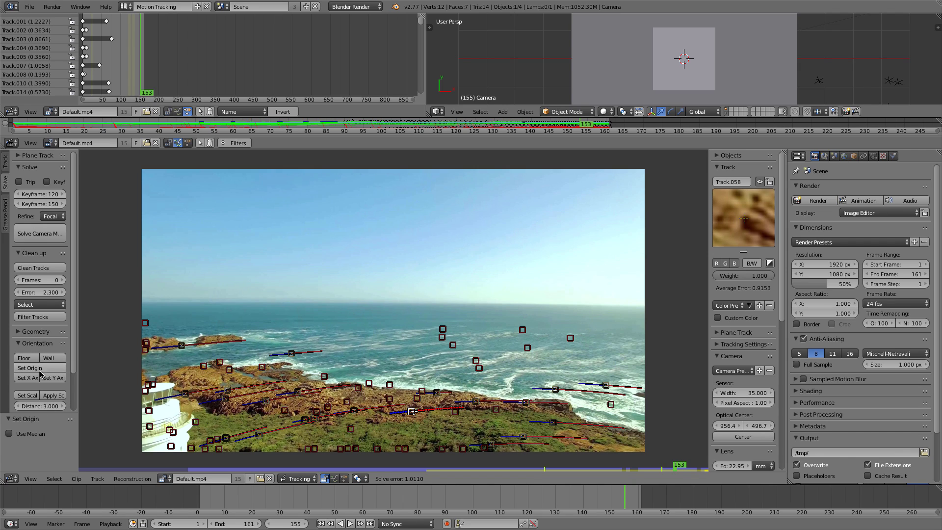
{"action": "left_click", "coordinate": [130, 7]}
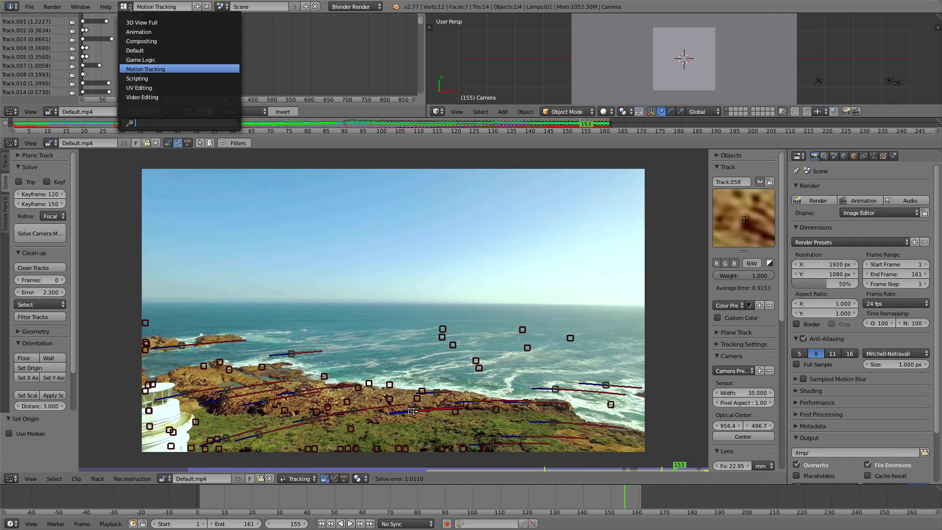
{"action": "left_click", "coordinate": [147, 51]}
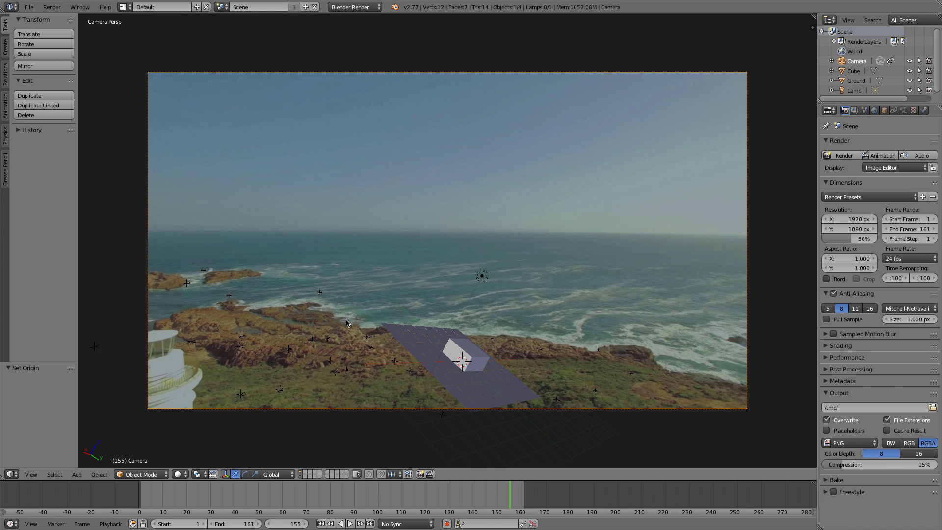
In the Motion Tracking layout, set the origin at Track.050 and the floor from a grass track, Track.066 and Track.071.
{"action": "left_click", "coordinate": [124, 8]}
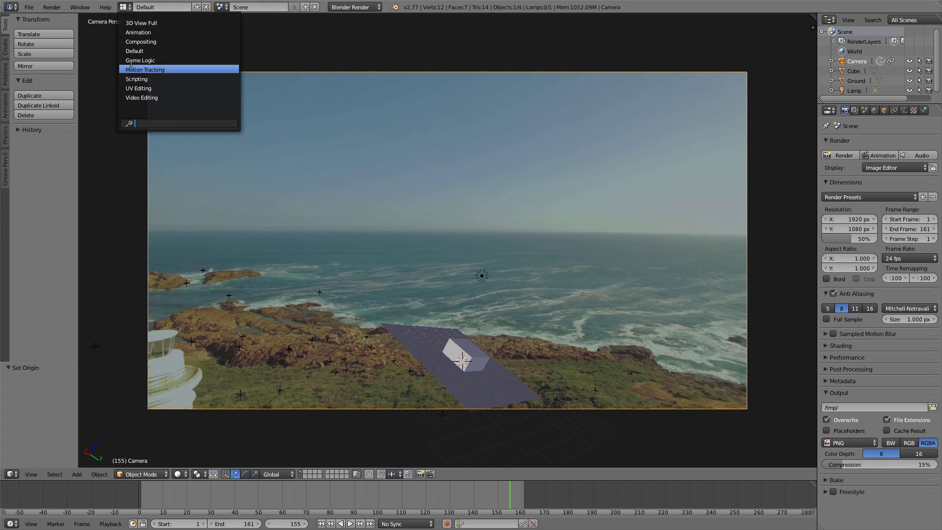
{"action": "left_click", "coordinate": [134, 72]}
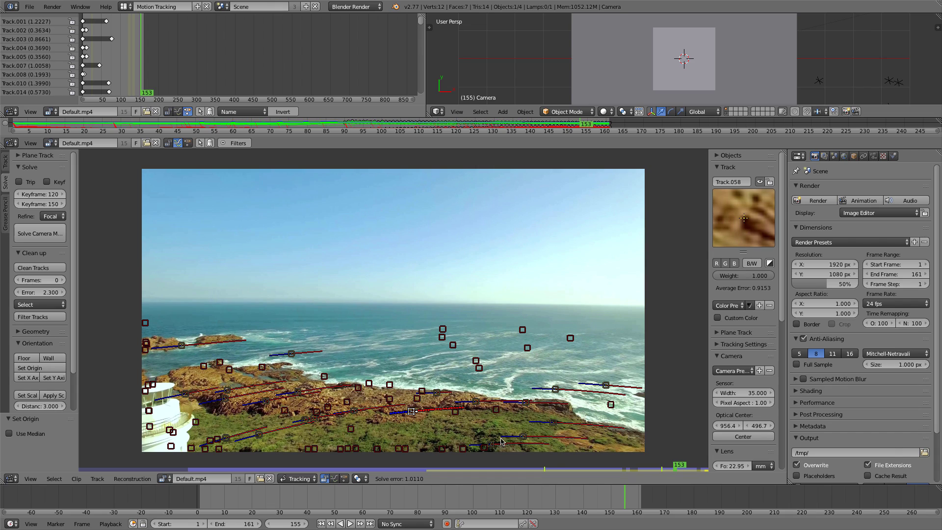
{"action": "left_click", "coordinate": [25, 369]}
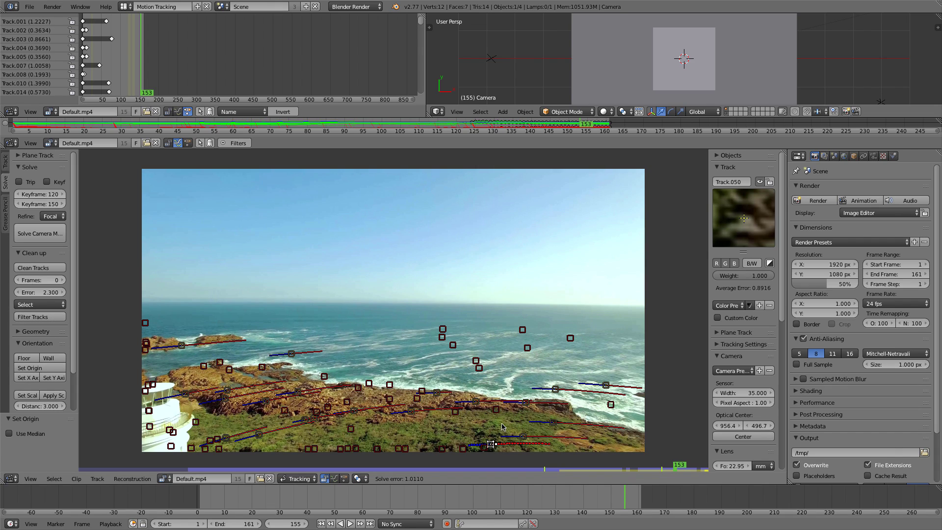
{"action": "left_click", "coordinate": [523, 437]}
{"action": "left_click", "coordinate": [474, 402], "text": "shift"}
{"action": "left_click", "coordinate": [526, 403], "text": "shift"}
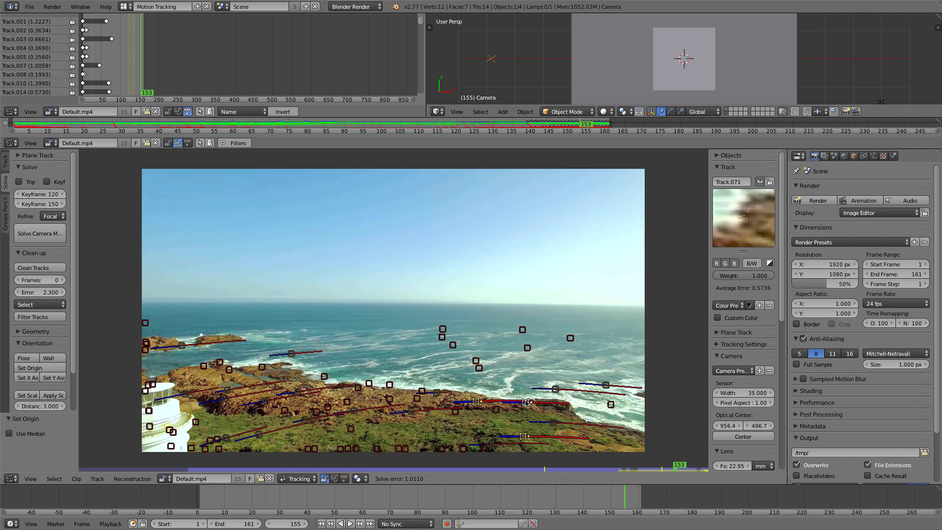
{"action": "left_click", "coordinate": [28, 359]}
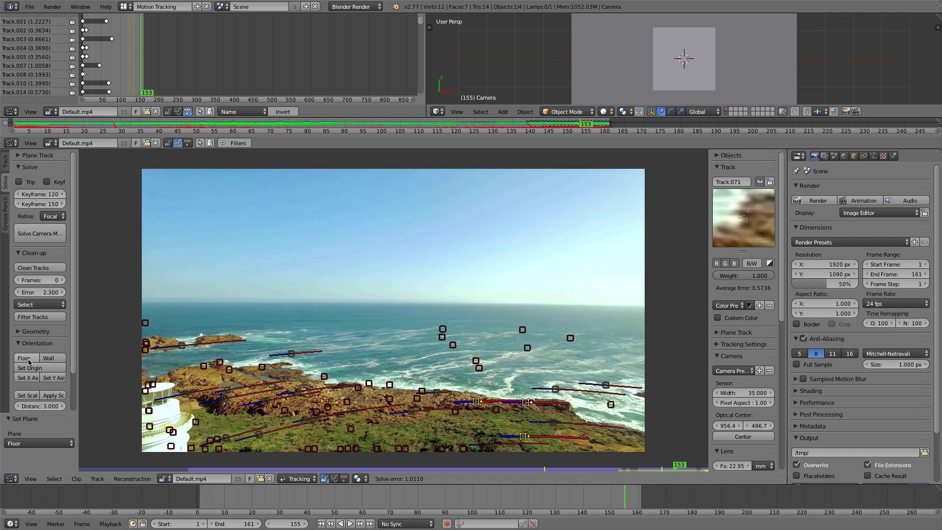
Switch to the Default screen layout and scrub to frame 160 to check the cube and ground against the footage.
{"action": "left_click", "coordinate": [132, 10]}
{"action": "left_click", "coordinate": [157, 58]}
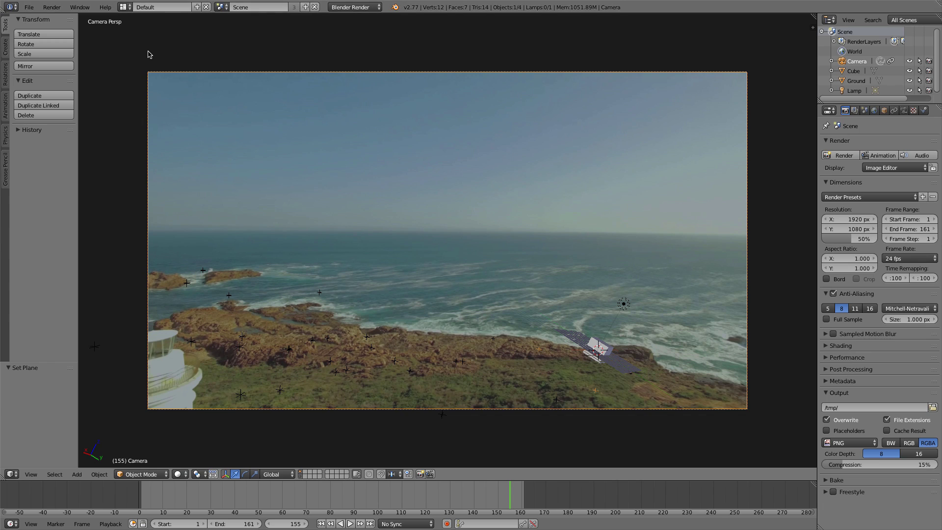
{"action": "left_click_drag", "start_coordinate": [460, 497], "coordinate": [522, 498]}
Return to the Motion Tracking screen layout and set the scene origin at Track.066 on the rocks.
{"action": "left_click", "coordinate": [126, 7]}
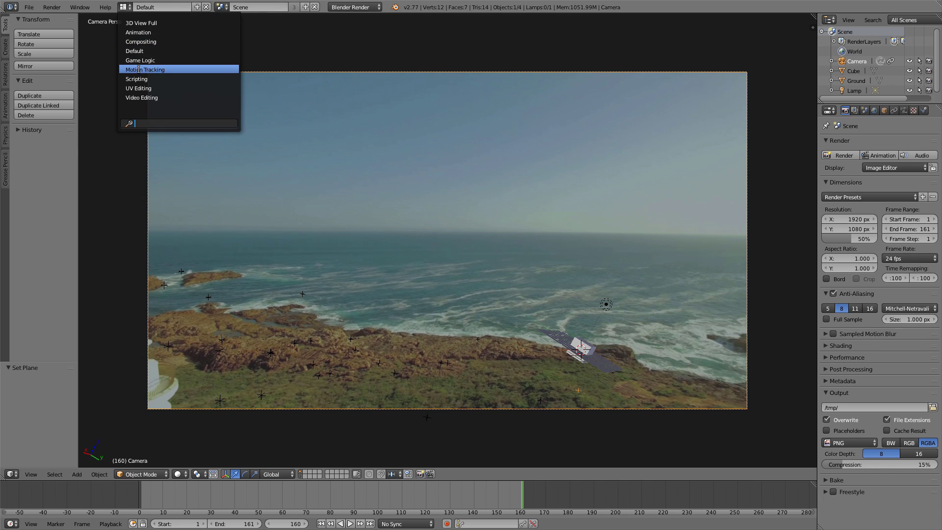
{"action": "left_click", "coordinate": [157, 69]}
{"action": "left_click", "coordinate": [475, 402]}
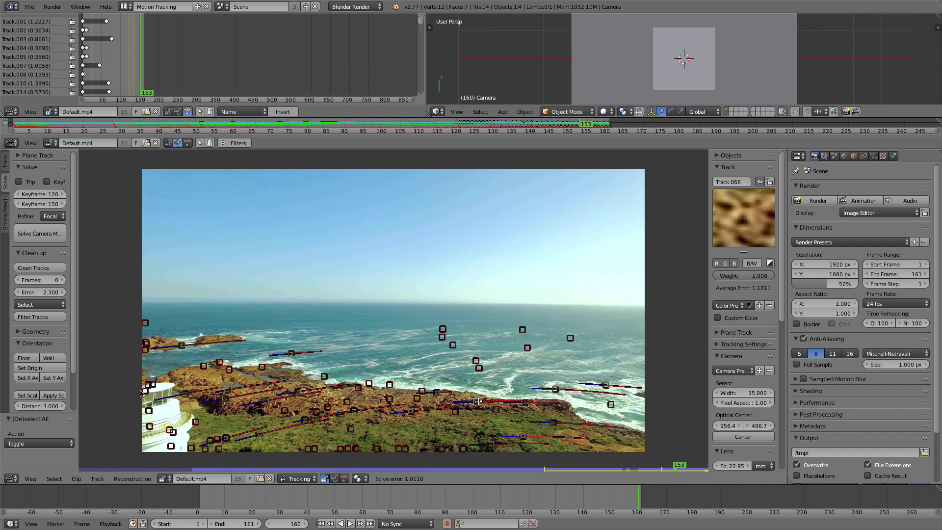
{"action": "left_click", "coordinate": [37, 369]}
In the Default screen layout, play the animation and scrub to frame 105 to check how the cube and plane follow the footage.
{"action": "left_click", "coordinate": [126, 7]}
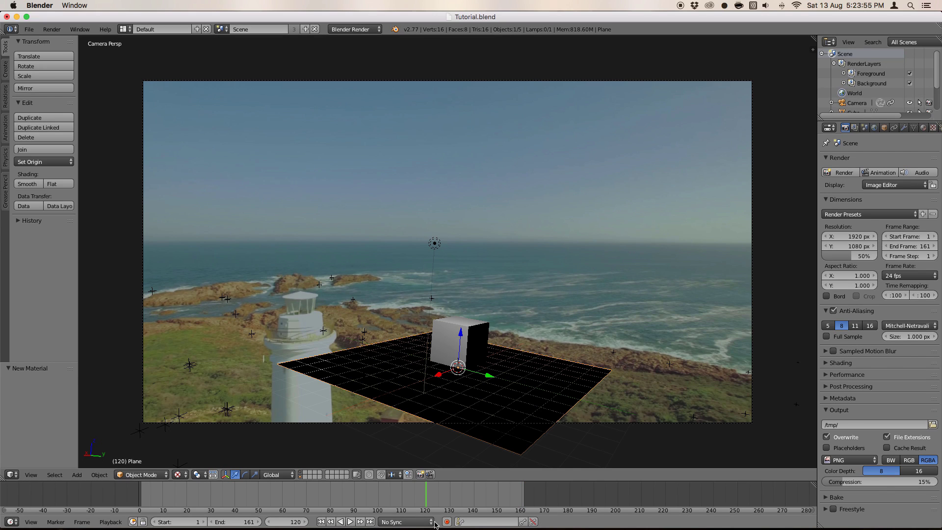
{"action": "key", "text": "alt+a"}
{"action": "left_click_drag", "start_coordinate": [430, 493], "coordinate": [391, 506]}
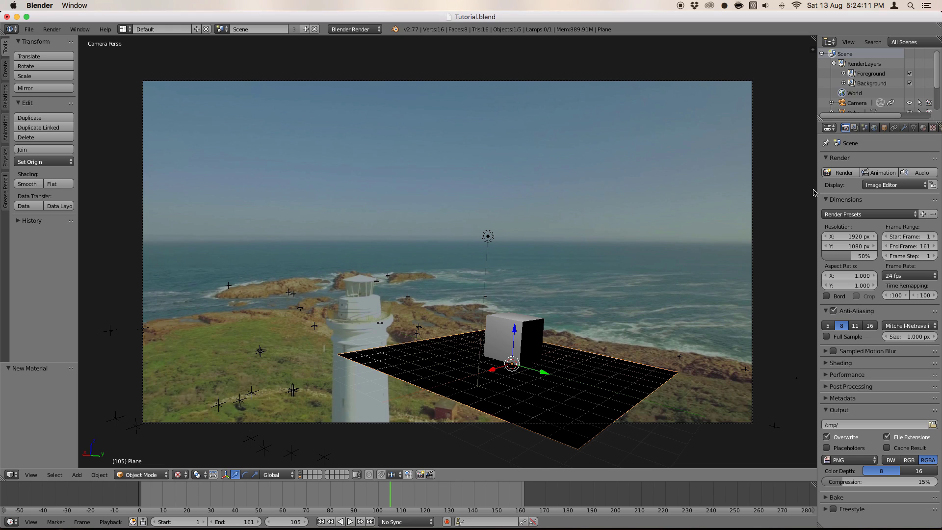
Set the render resolution scale to 100%, render frame 105 to inspect the cube over the footage, and return to the 3D view.
{"action": "left_click_drag", "start_coordinate": [864, 256], "coordinate": [884, 256]}
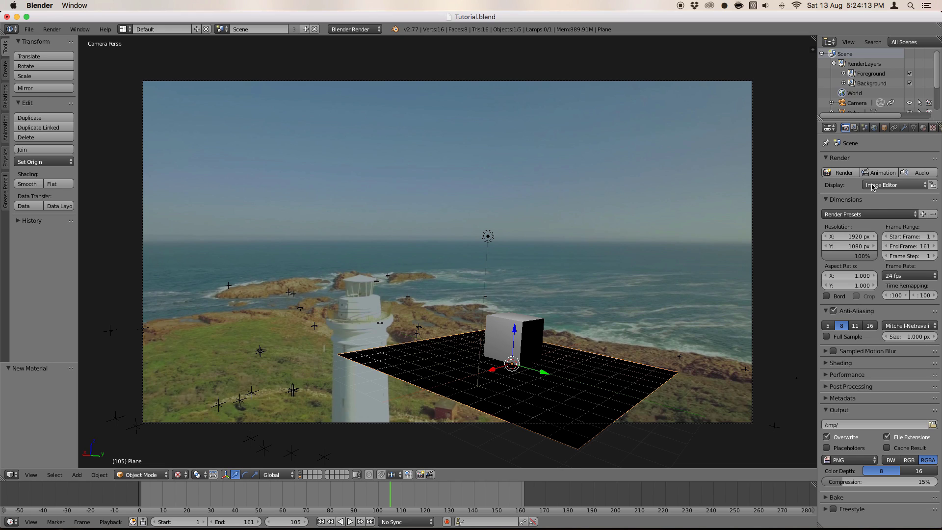
{"action": "left_click", "coordinate": [846, 171]}
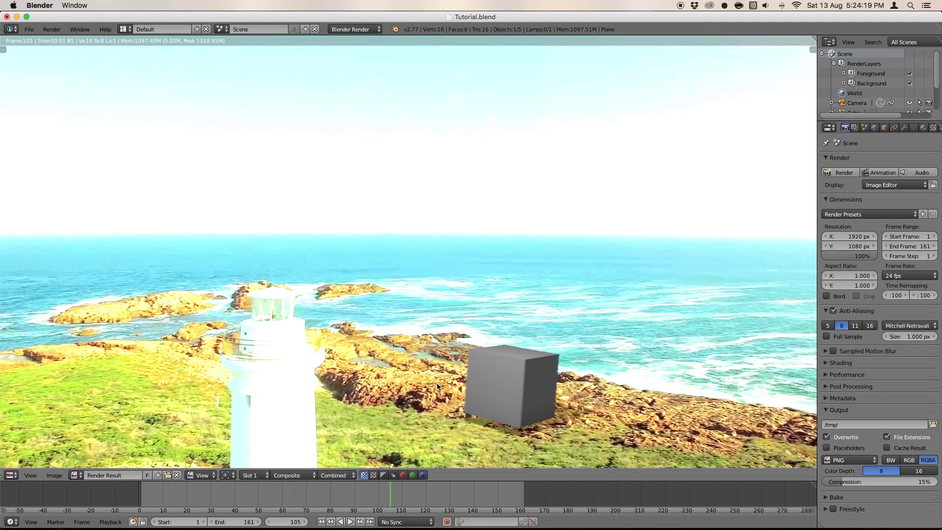
{"action": "scroll", "coordinate": [437, 383], "scroll_direction": "down", "scroll_amount": 2}
{"action": "scroll", "coordinate": [437, 383], "scroll_direction": "up", "scroll_amount": 1}
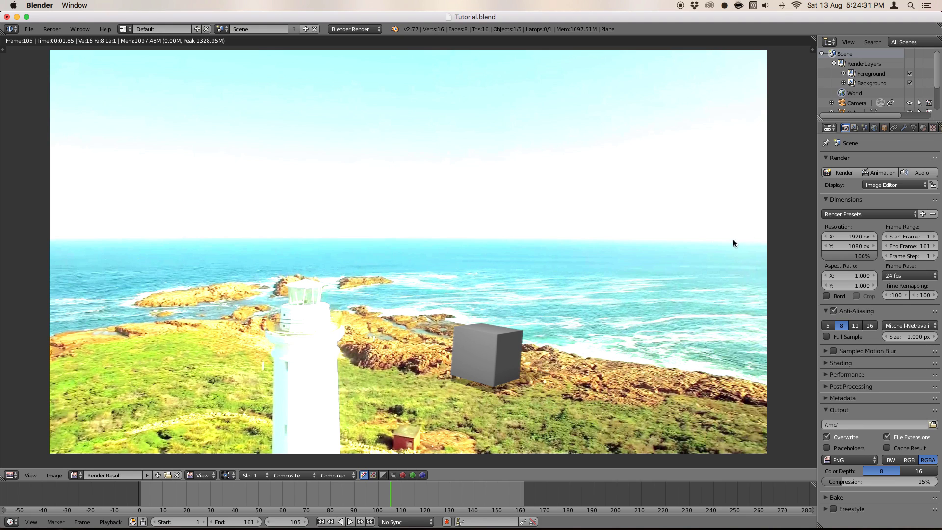
{"action": "key", "text": "Escape"}
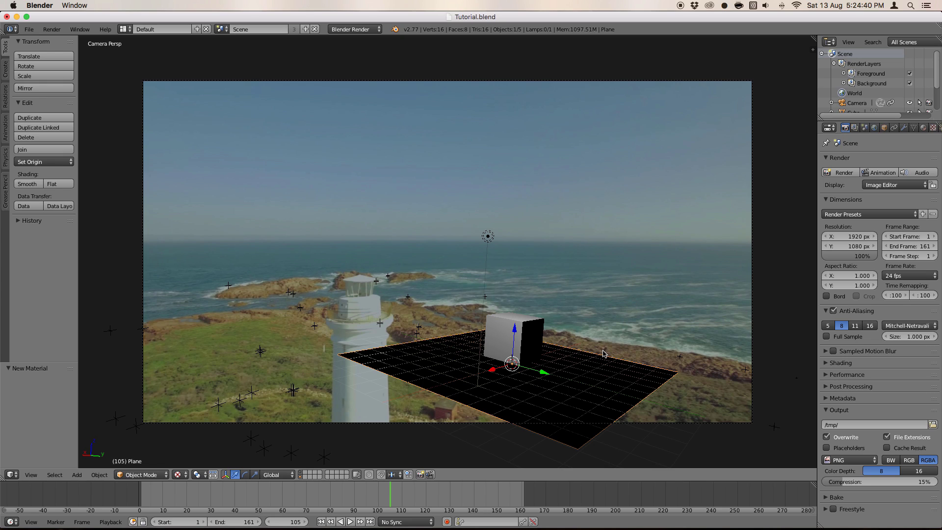
Add a second material slot with a new material to the ground plane, and scrub the timeline to frame 159.
{"action": "left_click", "coordinate": [923, 128]}
{"action": "scroll", "coordinate": [914, 182], "scroll_direction": "up", "scroll_amount": 5}
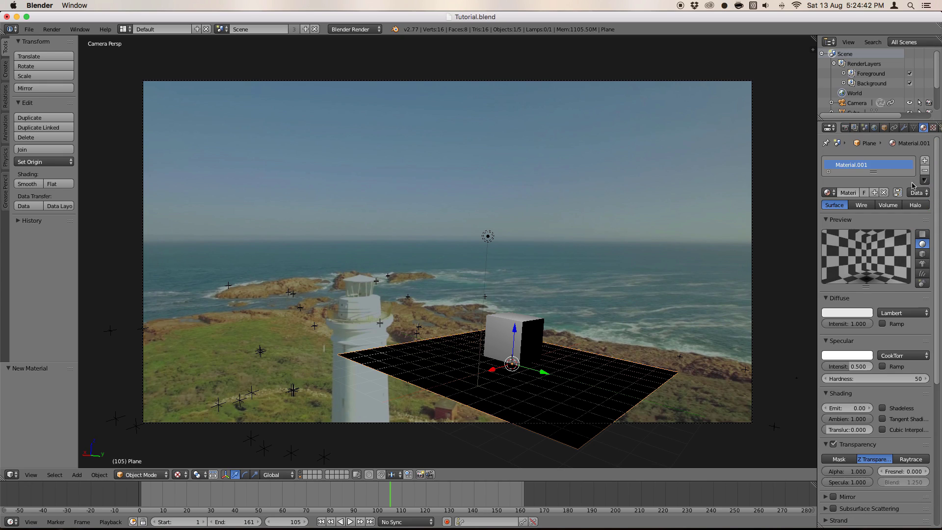
{"action": "left_click", "coordinate": [926, 161]}
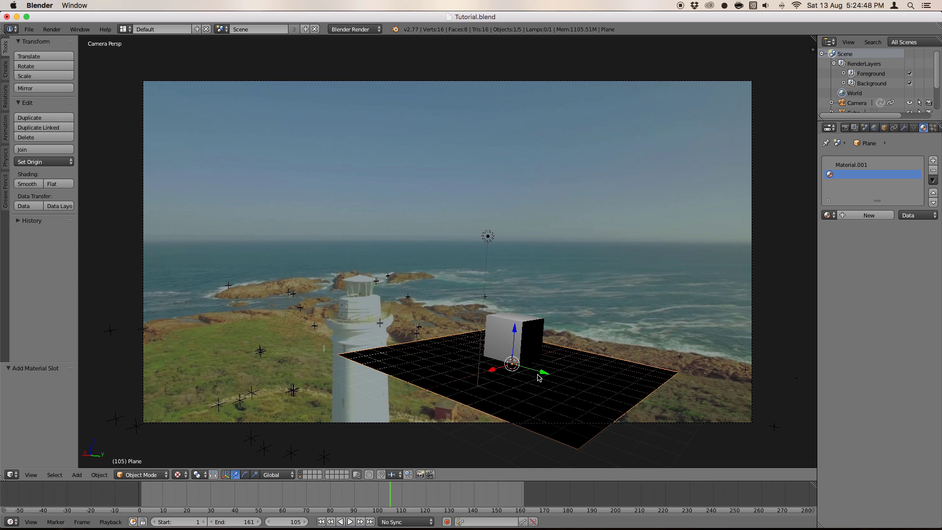
{"action": "left_click_drag", "start_coordinate": [497, 491], "coordinate": [520, 492]}
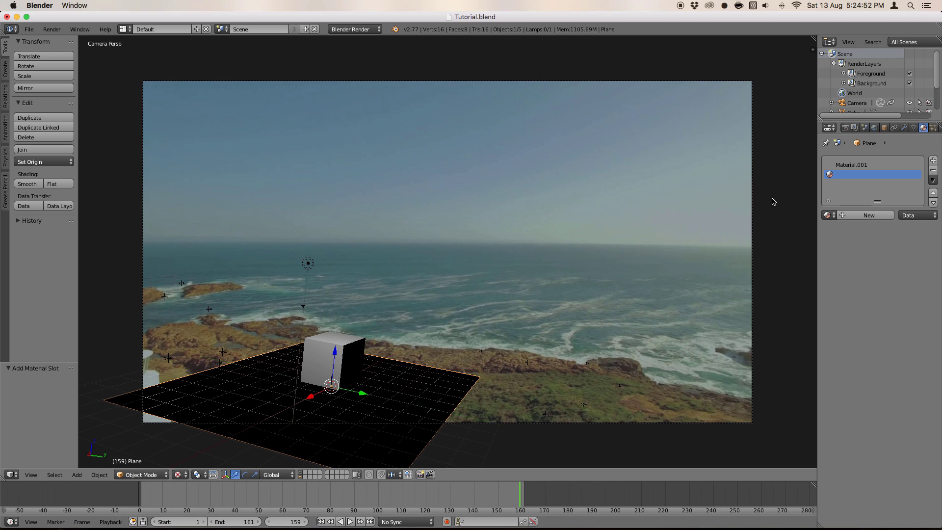
{"action": "left_click", "coordinate": [869, 215]}
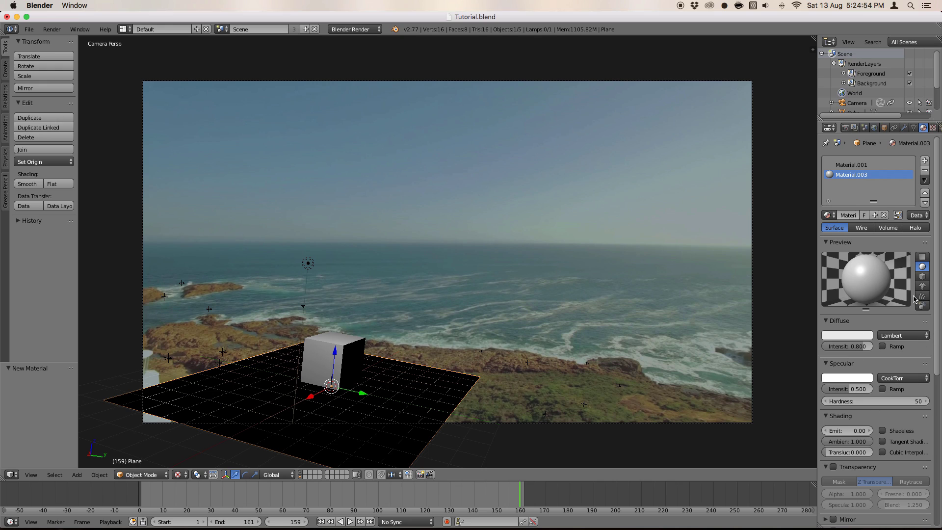
Enable Z Transparency and Shadows Only on the plane's new material, with the shadow type set to Shadow Only.
{"action": "scroll", "coordinate": [914, 326], "scroll_direction": "down", "scroll_amount": 10}
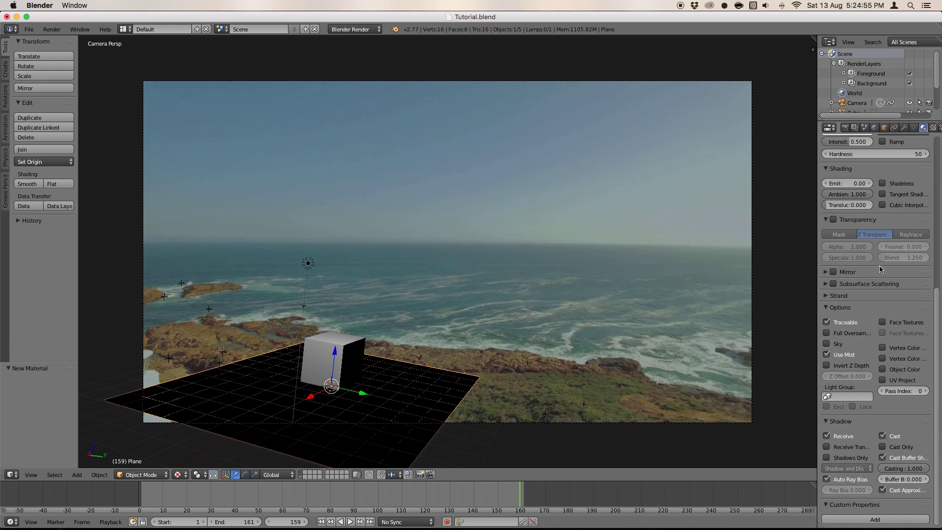
{"action": "left_click", "coordinate": [849, 222]}
{"action": "left_click", "coordinate": [828, 220]}
{"action": "left_click", "coordinate": [833, 220]}
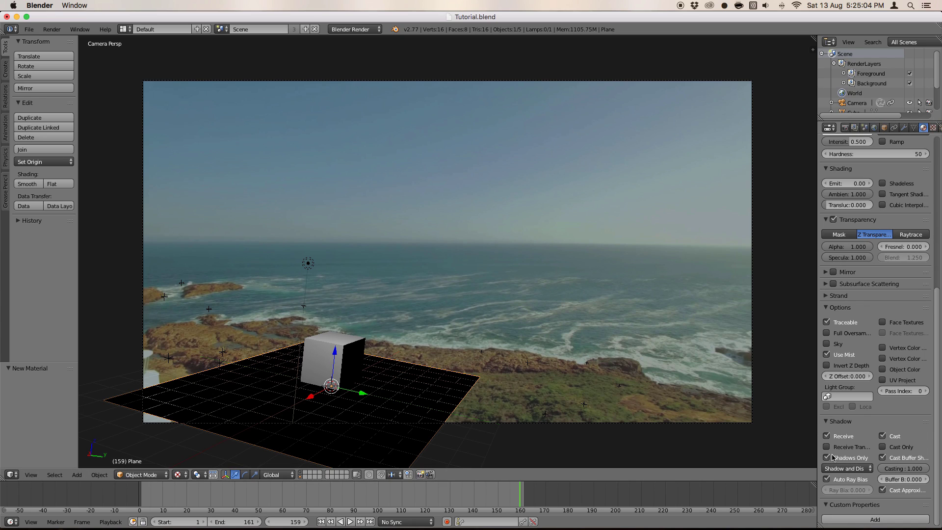
{"action": "left_click", "coordinate": [855, 469]}
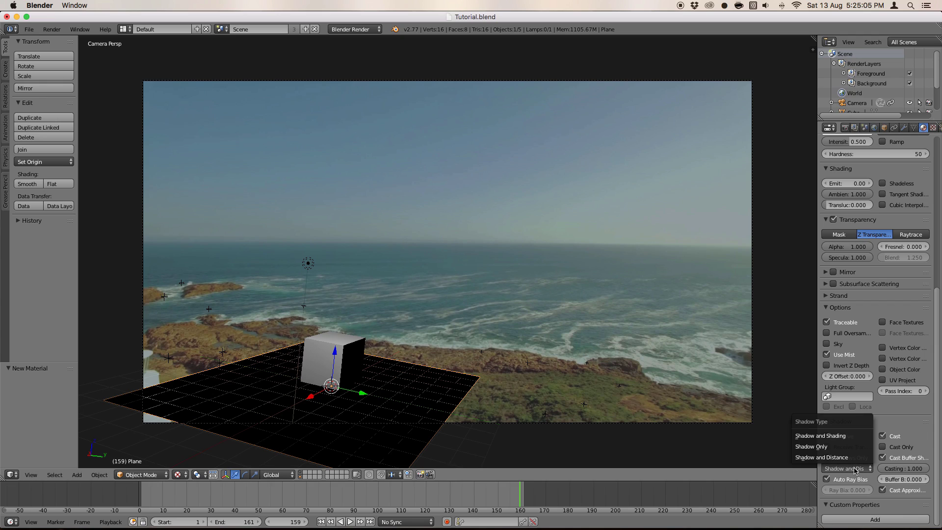
{"action": "left_click", "coordinate": [812, 446]}
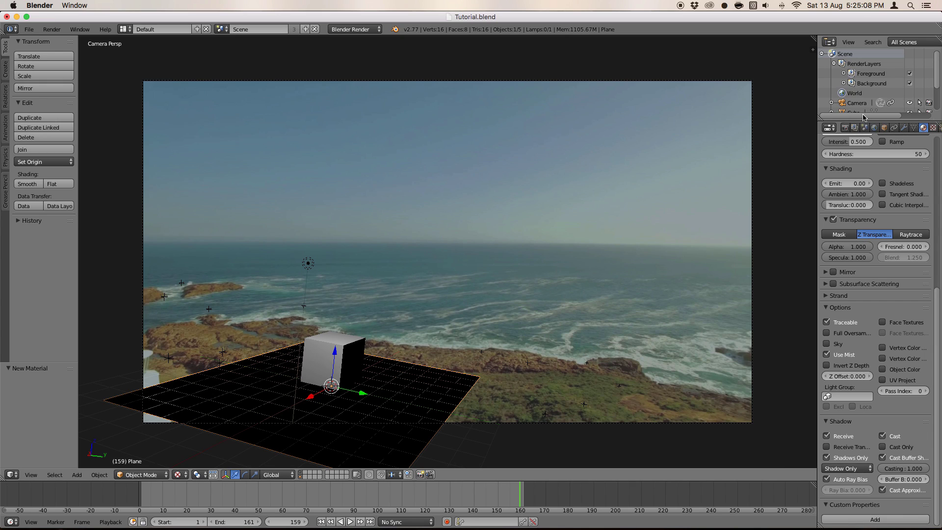
Go to frame 106 and render it at full resolution to check the cube and its shadow against the footage.
{"action": "left_click", "coordinate": [855, 128]}
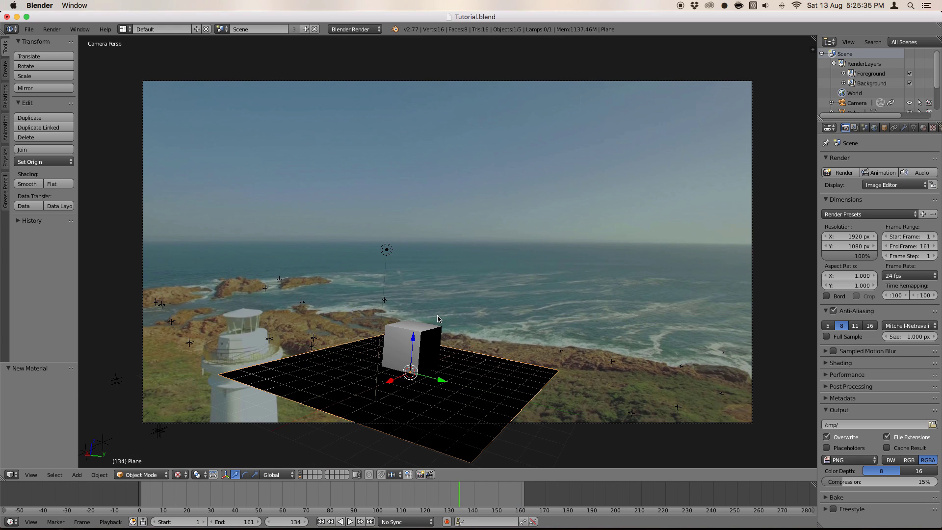
{"action": "left_click", "coordinate": [393, 496]}
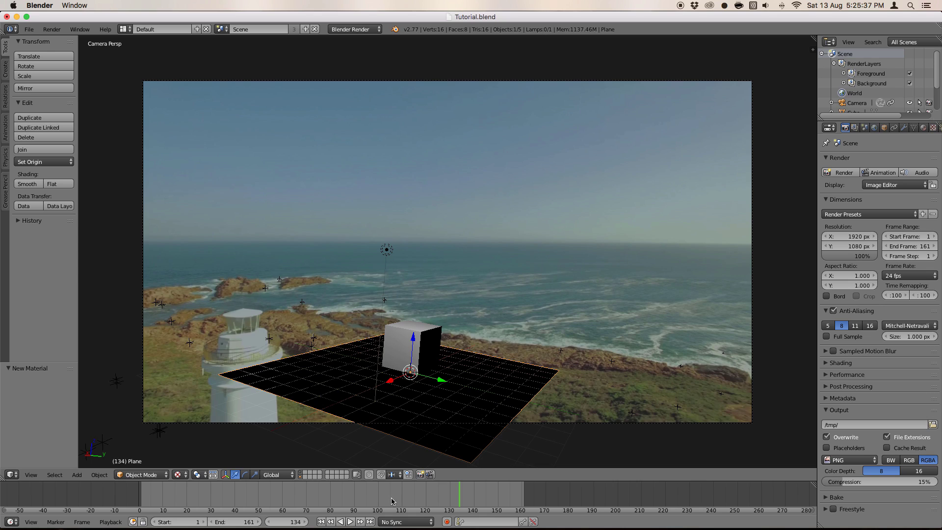
{"action": "left_click", "coordinate": [844, 174]}
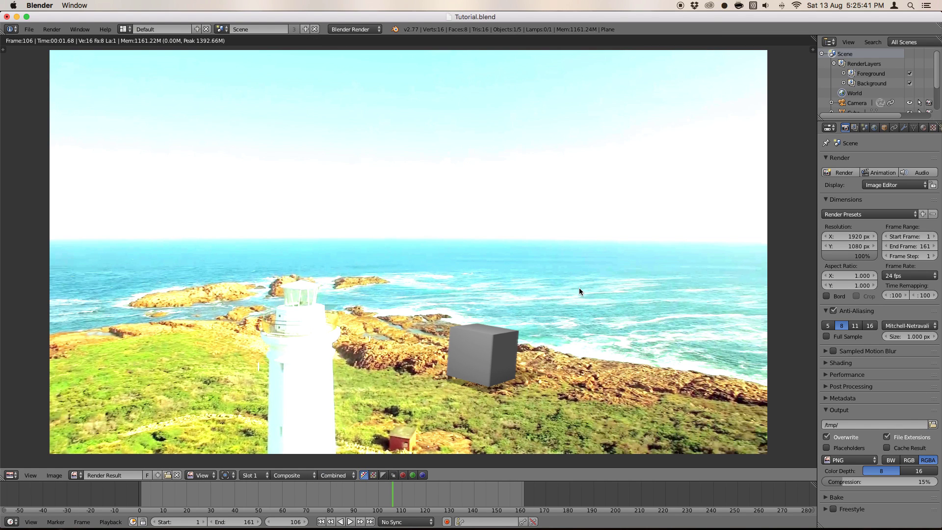
{"action": "scroll", "coordinate": [451, 308], "scroll_direction": "down", "scroll_amount": 2}
{"action": "scroll", "coordinate": [452, 307], "scroll_direction": "up", "scroll_amount": 1}
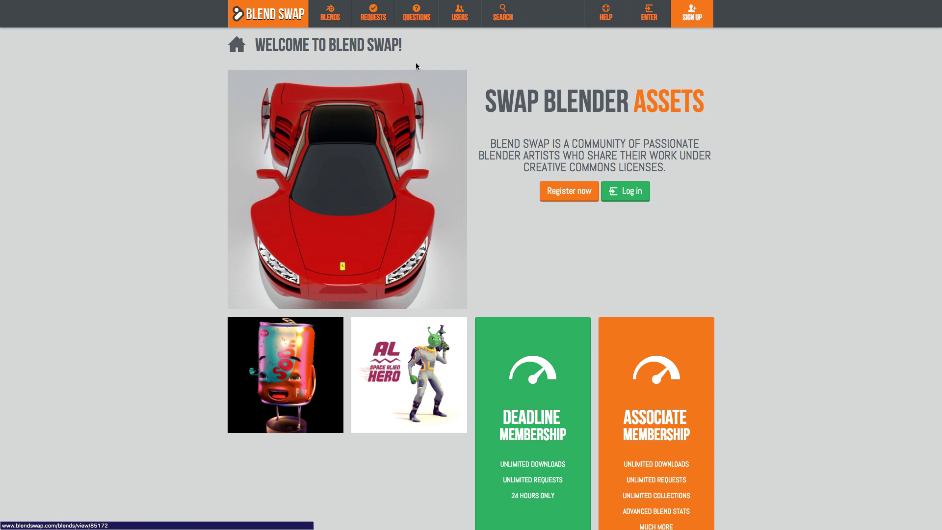
{"action": "mouse_move", "coordinate": [342, 23]}
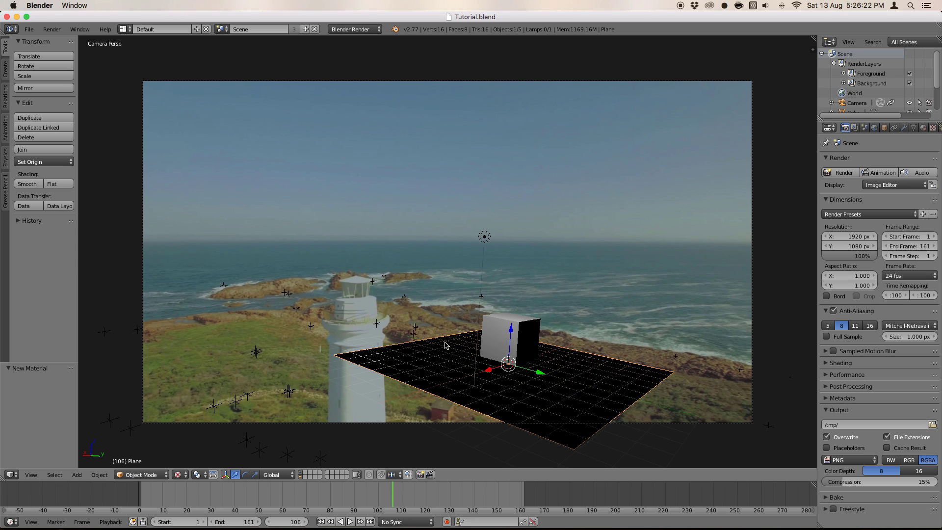
Start appending from retrorocket_for_blendswap.blend in the 20211_Retro_Rocket folder and open its Object category.
{"action": "left_click", "coordinate": [29, 29]}
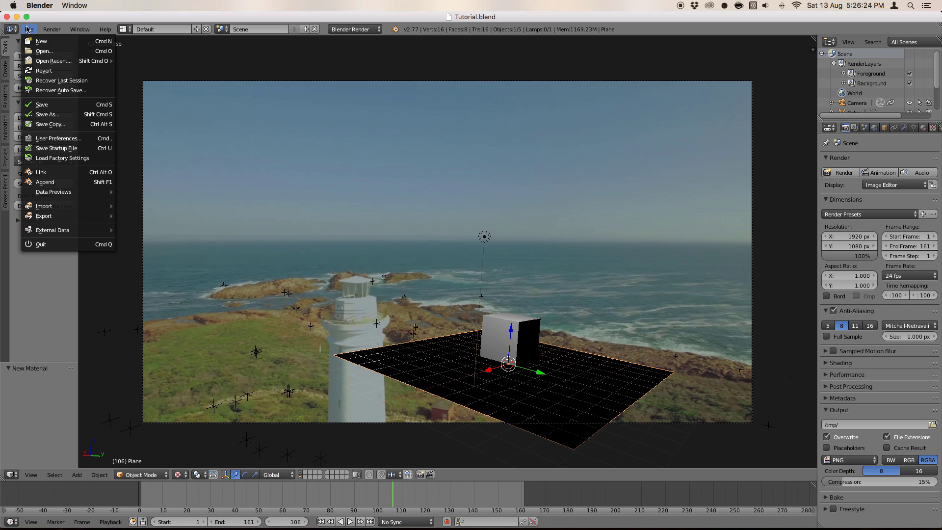
{"action": "left_click", "coordinate": [44, 181]}
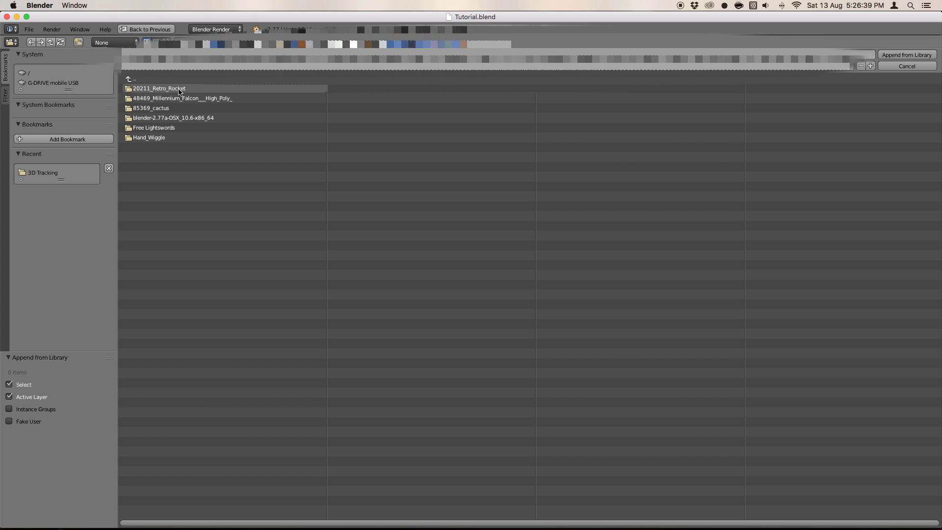
{"action": "left_click", "coordinate": [179, 89]}
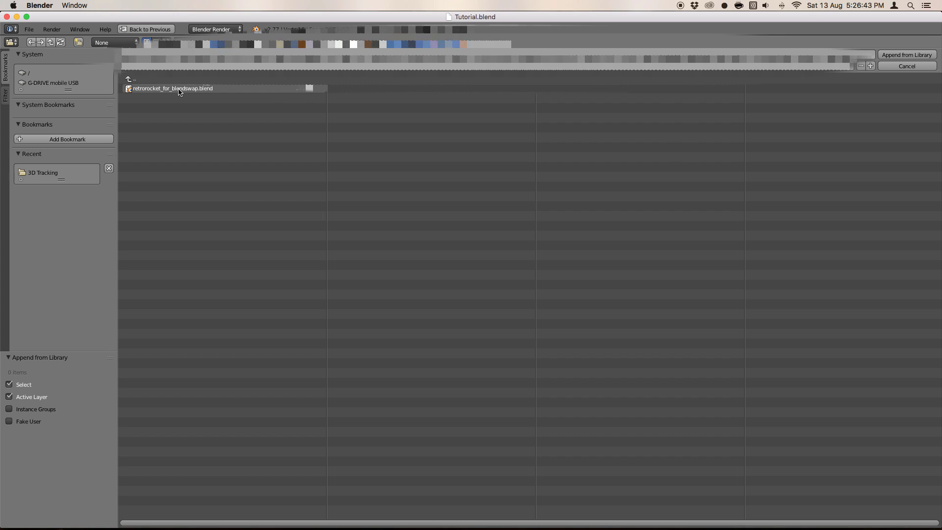
{"action": "left_click", "coordinate": [180, 89]}
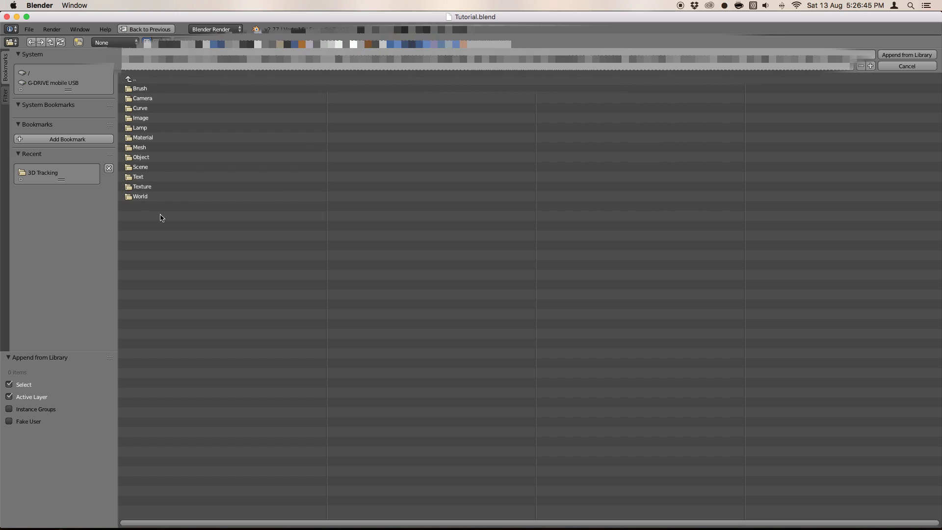
{"action": "left_click", "coordinate": [185, 157]}
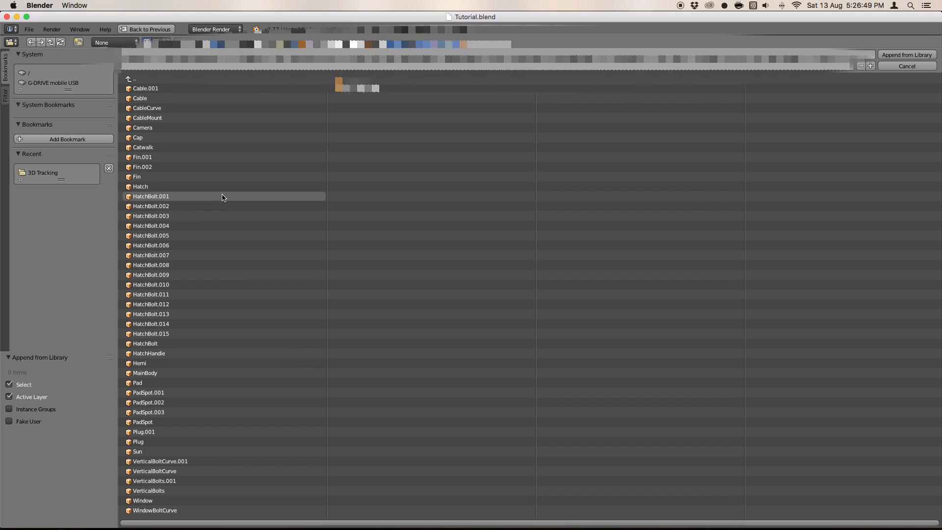
Append all the rocket file's objects except Camera, Sun and Hemi, and move them up 14.040 along Z.
{"action": "key", "text": "a"}
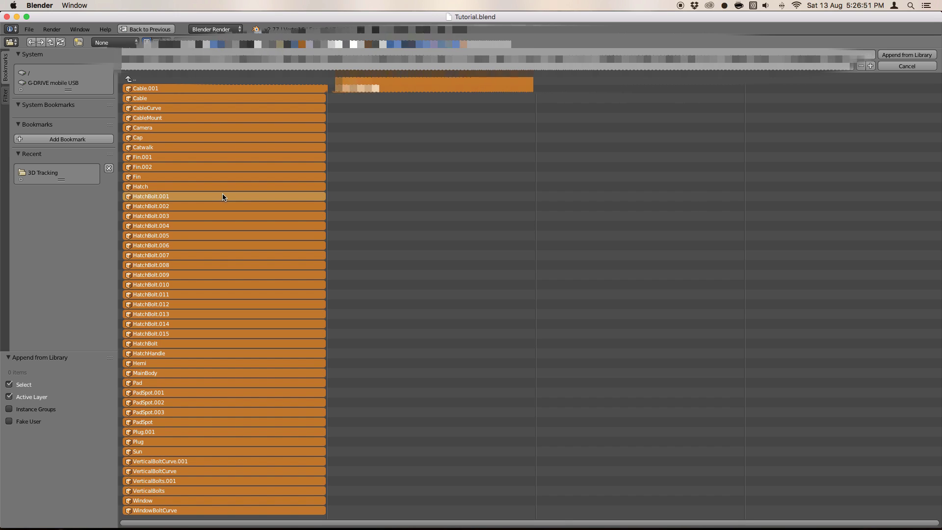
{"action": "left_click", "coordinate": [146, 129], "text": "shift"}
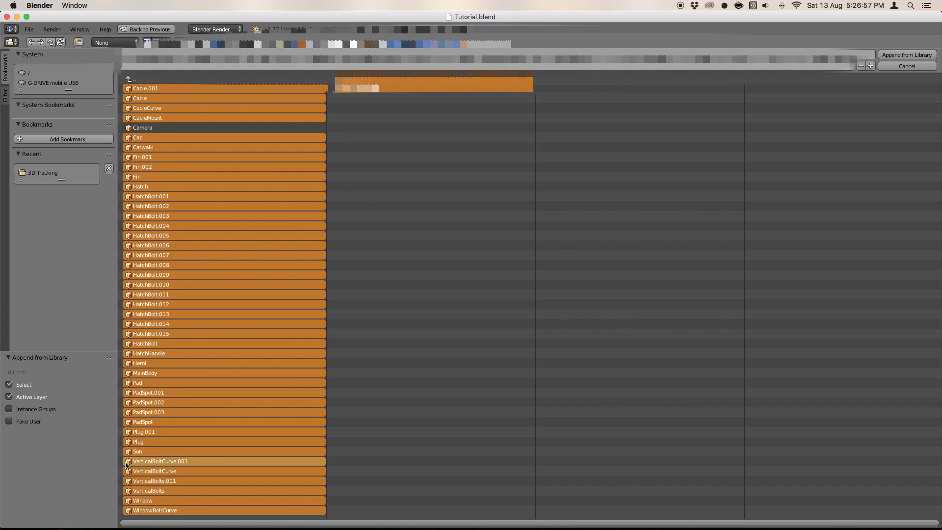
{"action": "left_click", "coordinate": [147, 449], "text": "shift"}
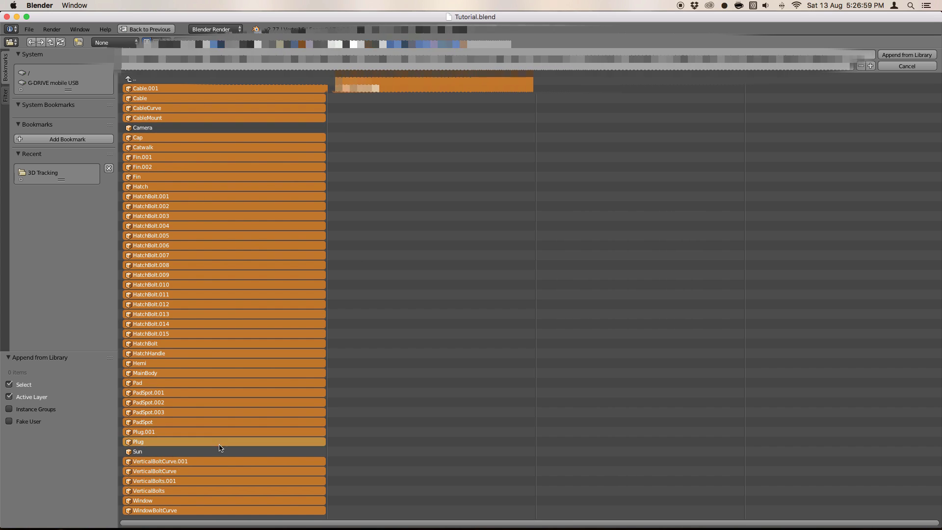
{"action": "left_click", "coordinate": [154, 365], "text": "shift"}
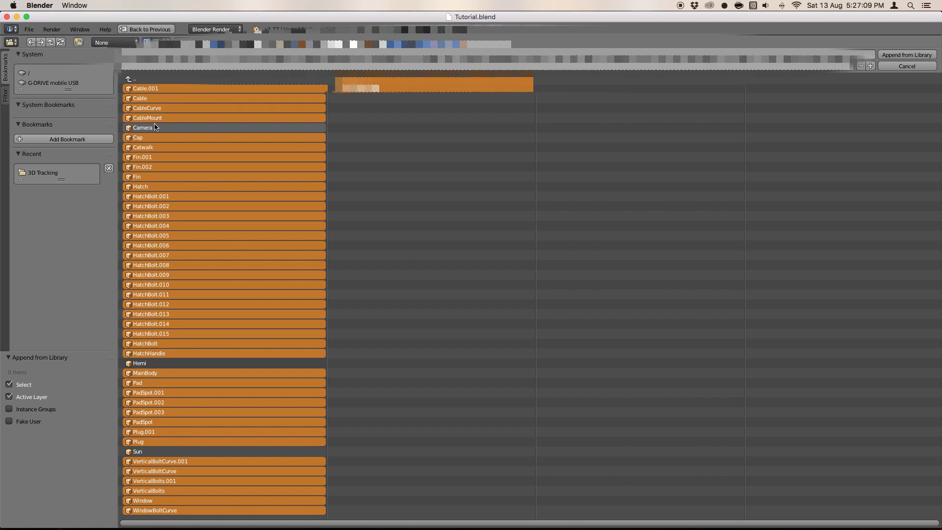
{"action": "left_click", "coordinate": [891, 56]}
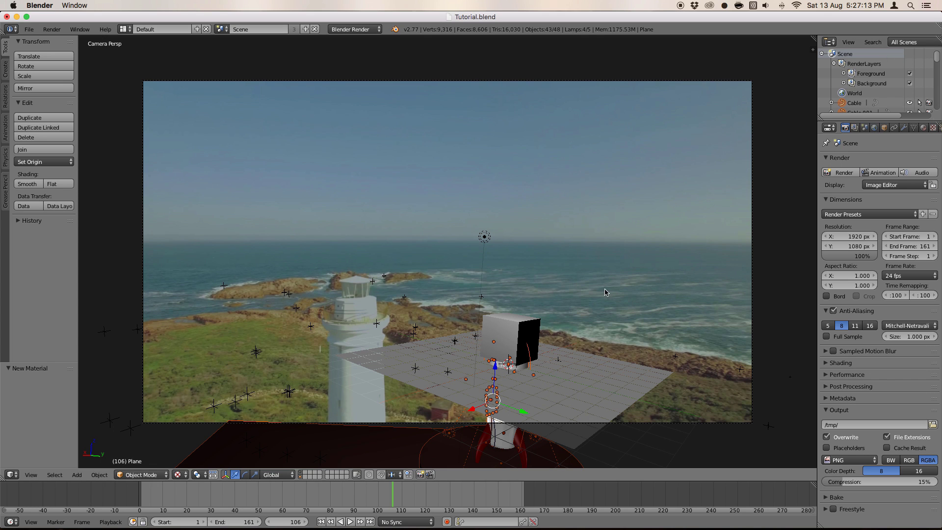
{"action": "left_click_drag", "start_coordinate": [499, 369], "coordinate": [528, 77]}
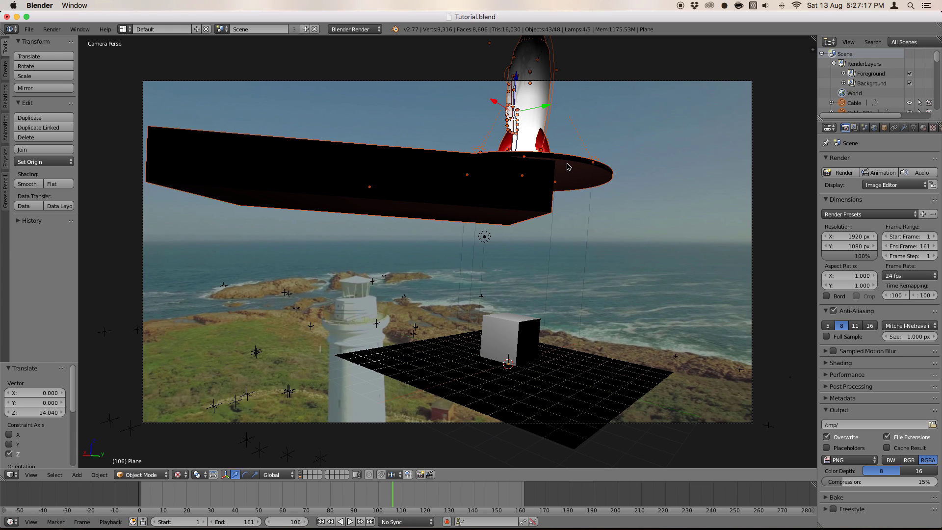
Append all materials from the rocket file's Material category: Body, Bolts, Cables.001, Cables, Fins, Pad and Window.
{"action": "left_click", "coordinate": [29, 28]}
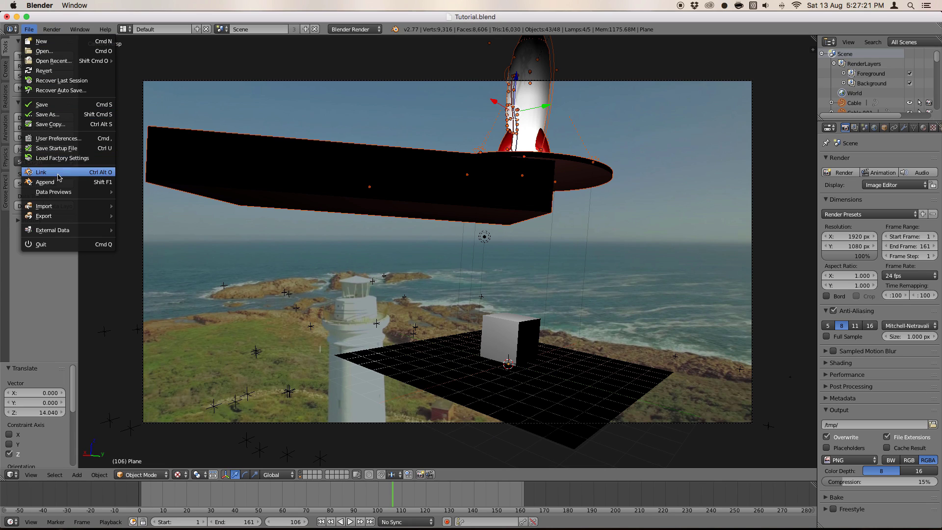
{"action": "left_click", "coordinate": [45, 182]}
{"action": "left_click", "coordinate": [169, 76]}
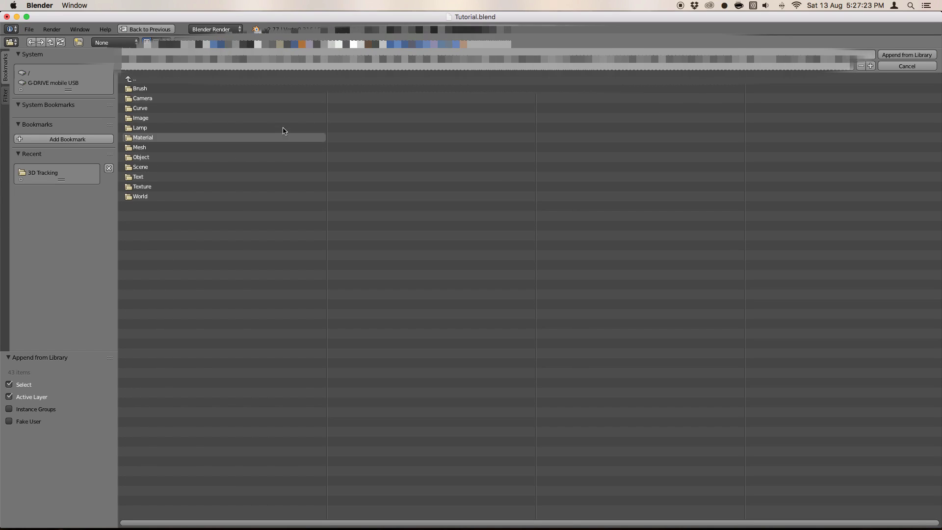
{"action": "left_click", "coordinate": [148, 139]}
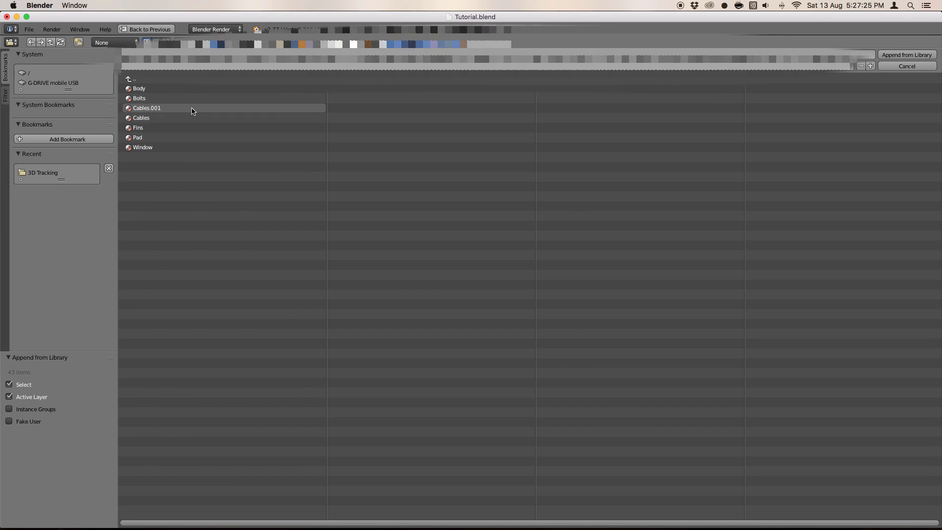
{"action": "left_click", "coordinate": [150, 79]}
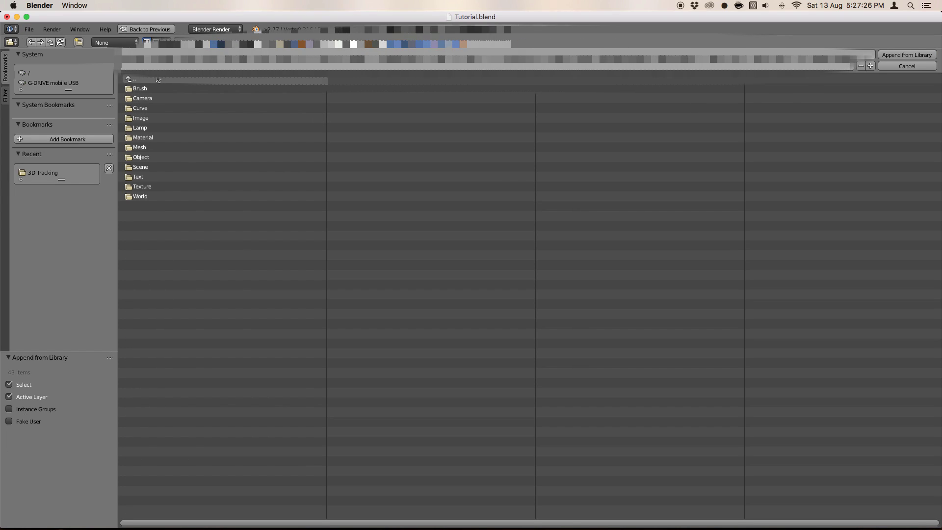
{"action": "left_click", "coordinate": [144, 139]}
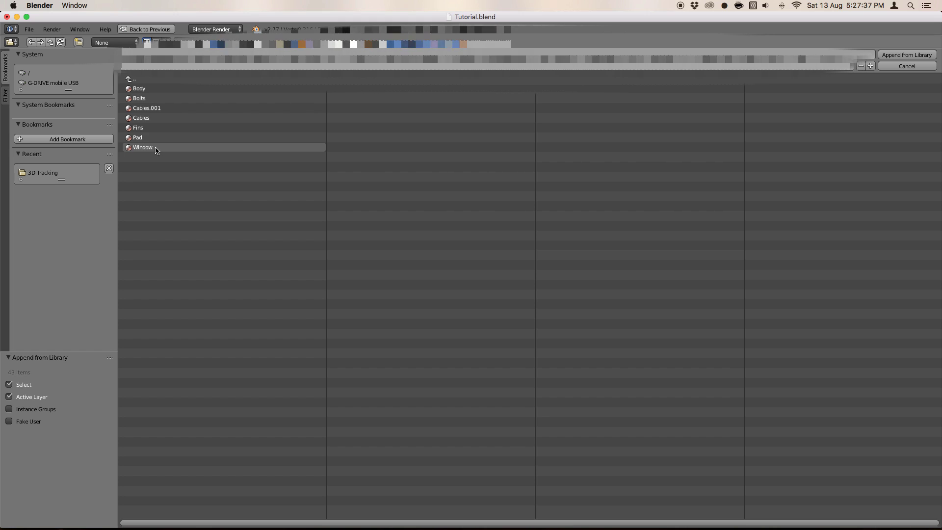
{"action": "key", "text": "a"}
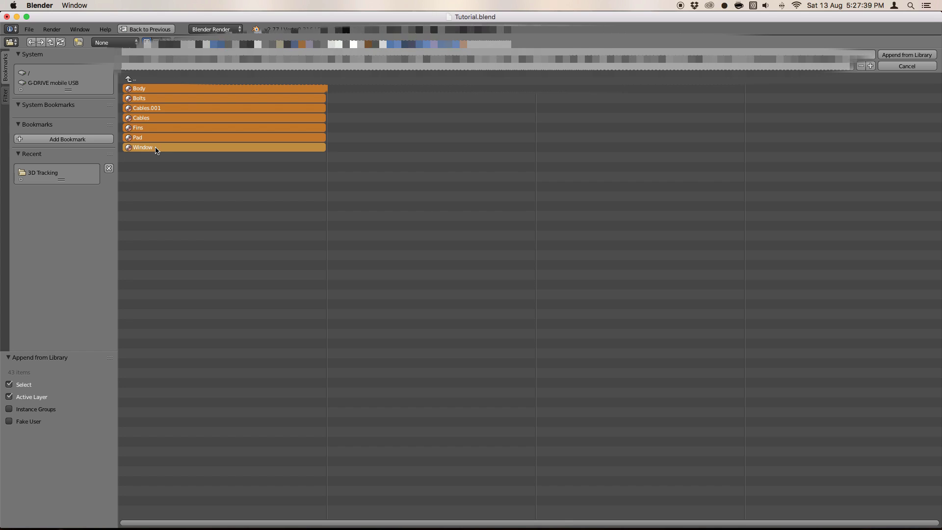
{"action": "left_click", "coordinate": [901, 54]}
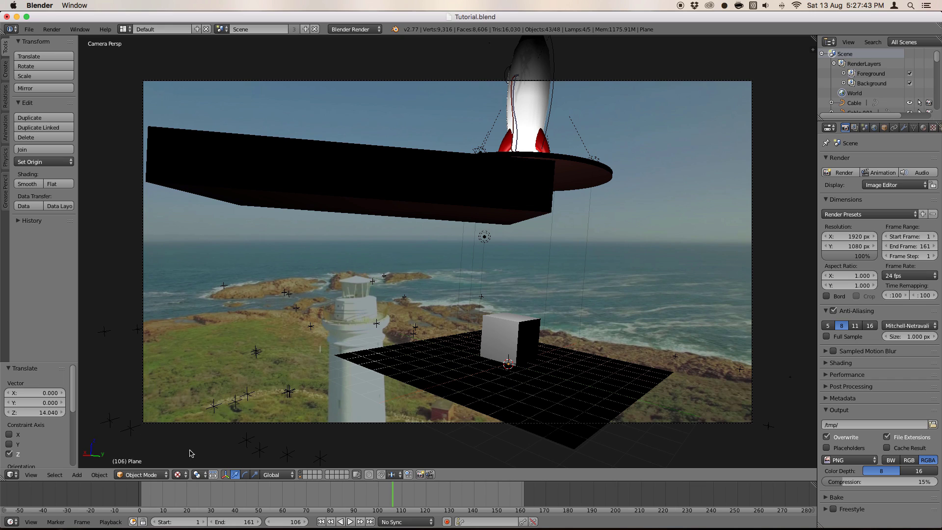
Preview the appended rocket in Rendered viewport shading and switch the viewport to Solid shading.
{"action": "left_click", "coordinate": [179, 475]}
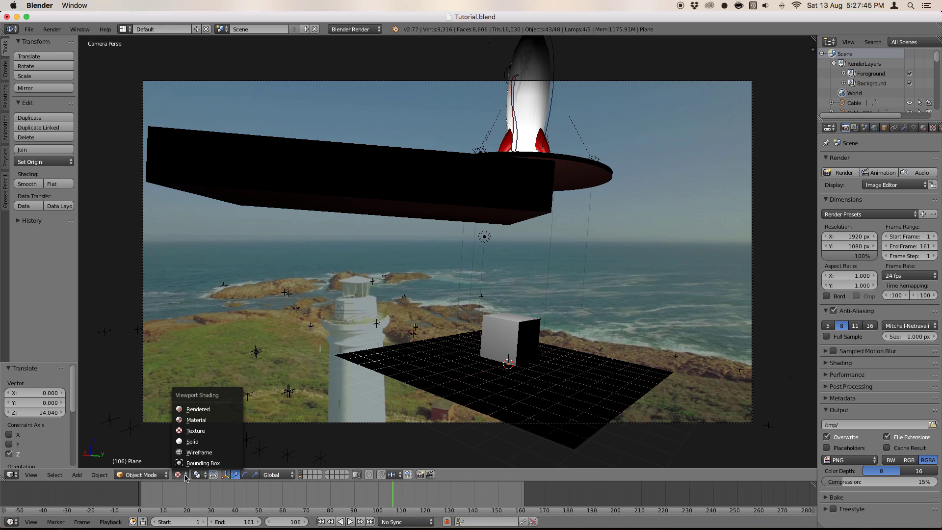
{"action": "left_click", "coordinate": [213, 411]}
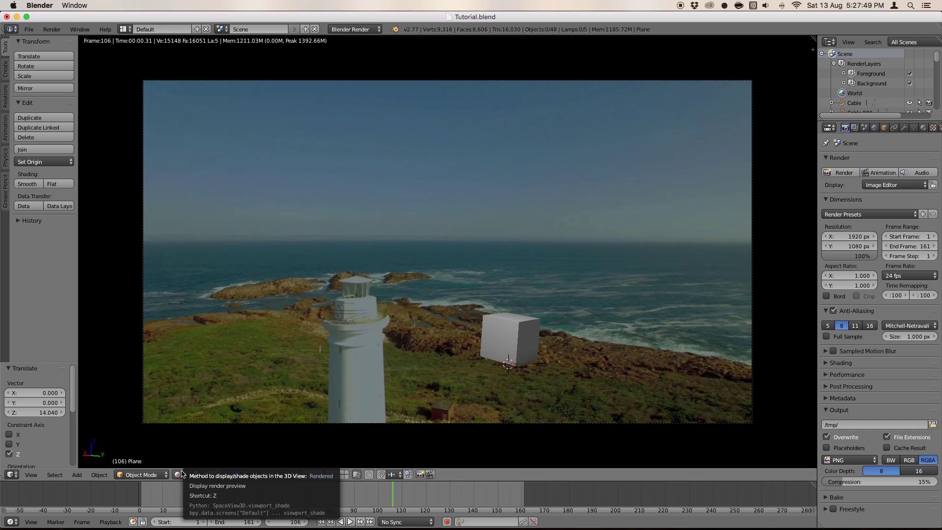
{"action": "left_click", "coordinate": [182, 473]}
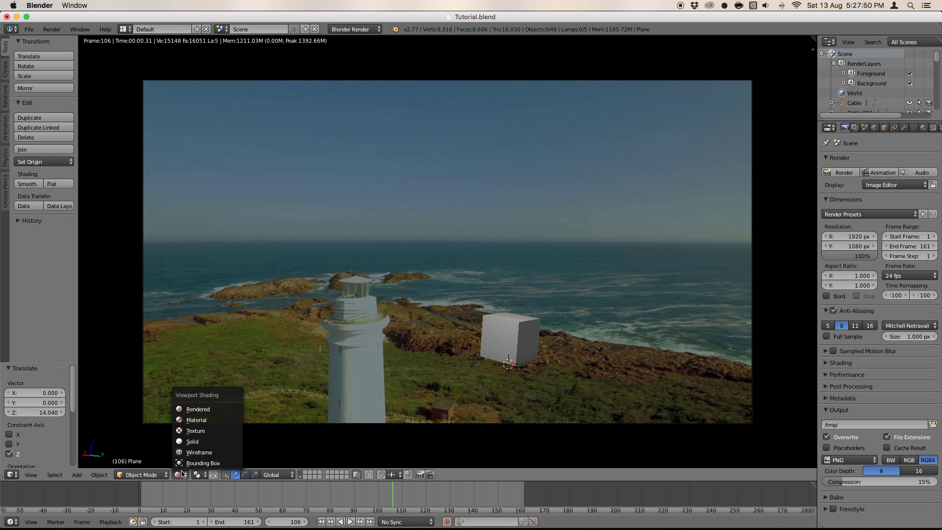
{"action": "left_click", "coordinate": [197, 442]}
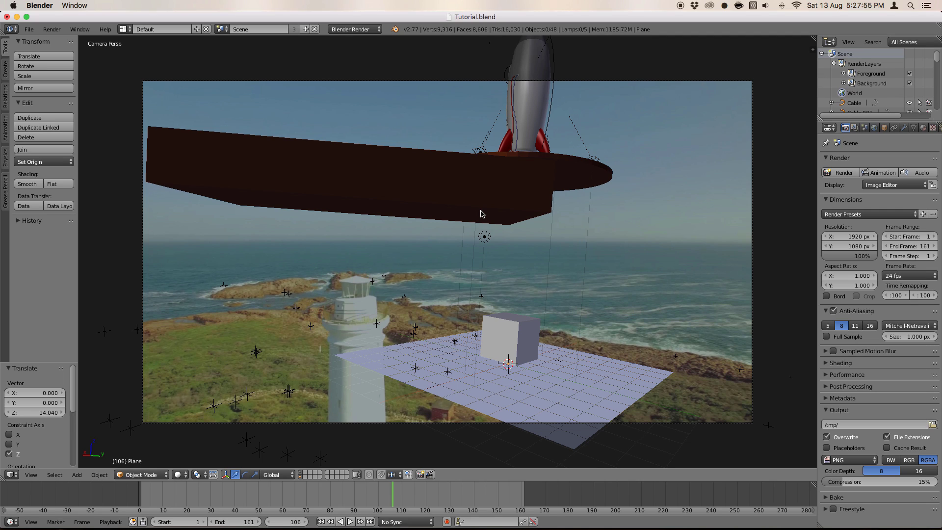
Select all rocket and launch platform objects, move them to the first layer, and show that layer in the camera view.
{"action": "scroll", "coordinate": [481, 214], "scroll_direction": "down", "scroll_amount": 2}
{"action": "key", "text": "b"}
{"action": "left_click_drag", "start_coordinate": [264, 210], "coordinate": [628, 126]}
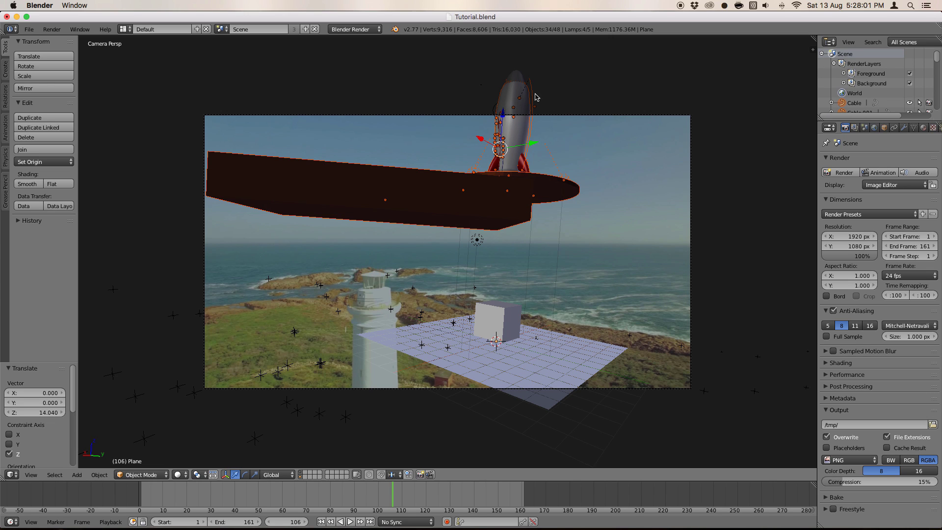
{"action": "scroll", "coordinate": [534, 101], "scroll_direction": "up", "scroll_amount": 4}
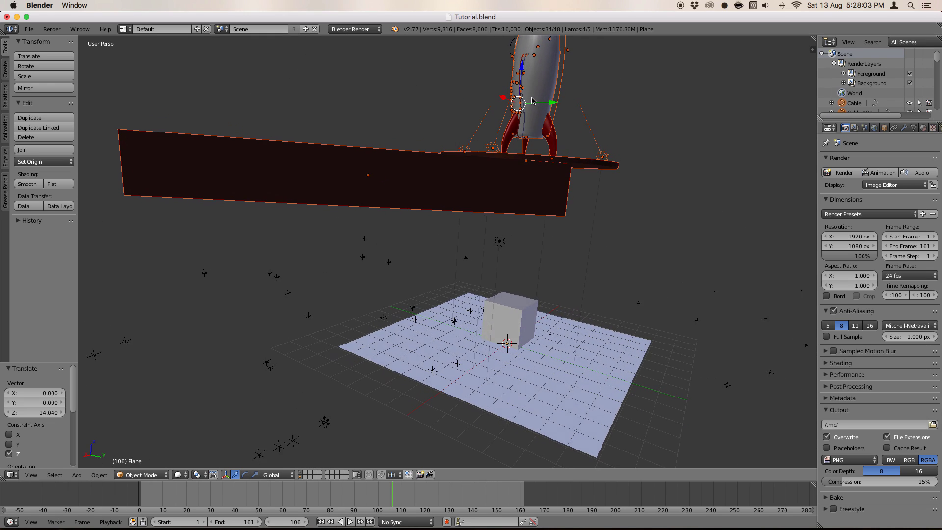
{"action": "scroll", "coordinate": [534, 101], "scroll_direction": "down", "scroll_amount": 8, "text": "ctrl"}
{"action": "scroll", "coordinate": [534, 100], "scroll_direction": "up", "scroll_amount": 5}
{"action": "key", "text": "a"}
{"action": "key", "text": "b"}
{"action": "left_click_drag", "start_coordinate": [204, 64], "coordinate": [577, 225]}
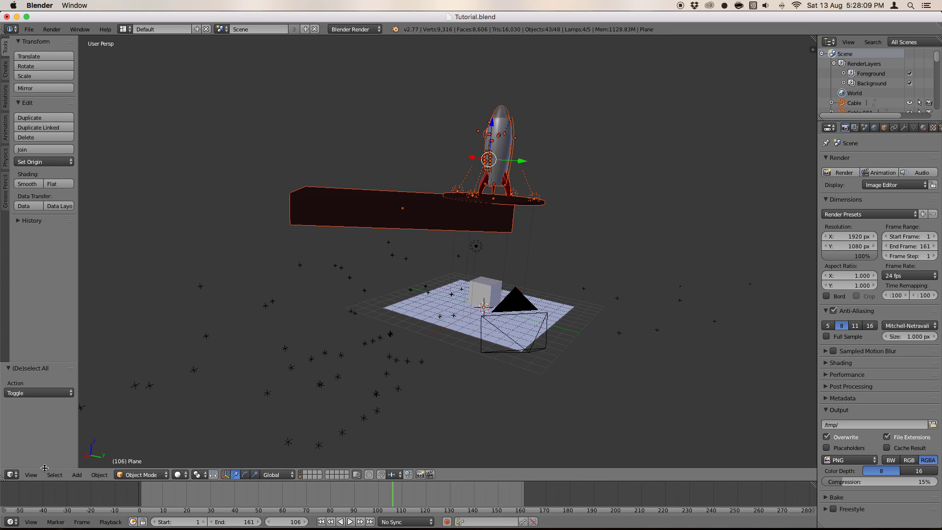
{"action": "left_click", "coordinate": [31, 474]}
{"action": "left_click", "coordinate": [65, 442]}
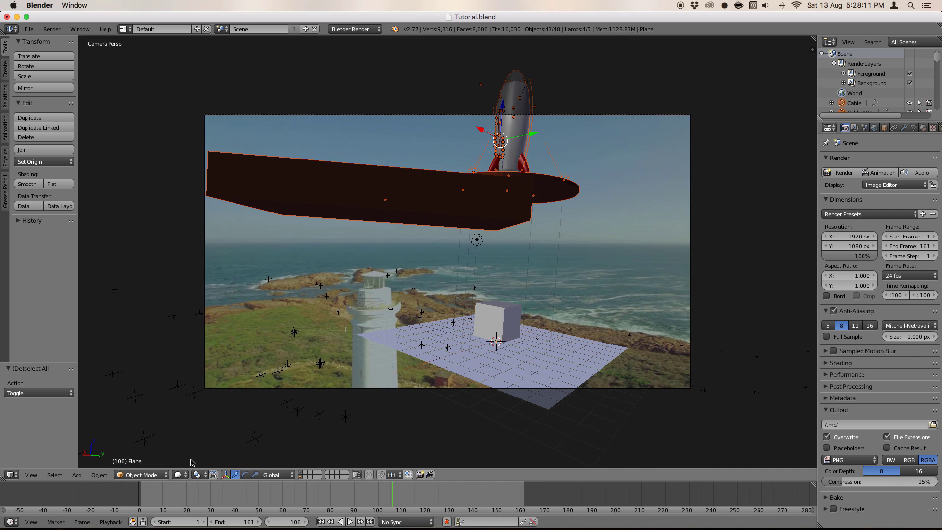
{"action": "left_click", "coordinate": [300, 472]}
{"action": "left_click", "coordinate": [301, 477]}
{"action": "left_click", "coordinate": [301, 472]}
{"action": "left_click", "coordinate": [301, 477]}
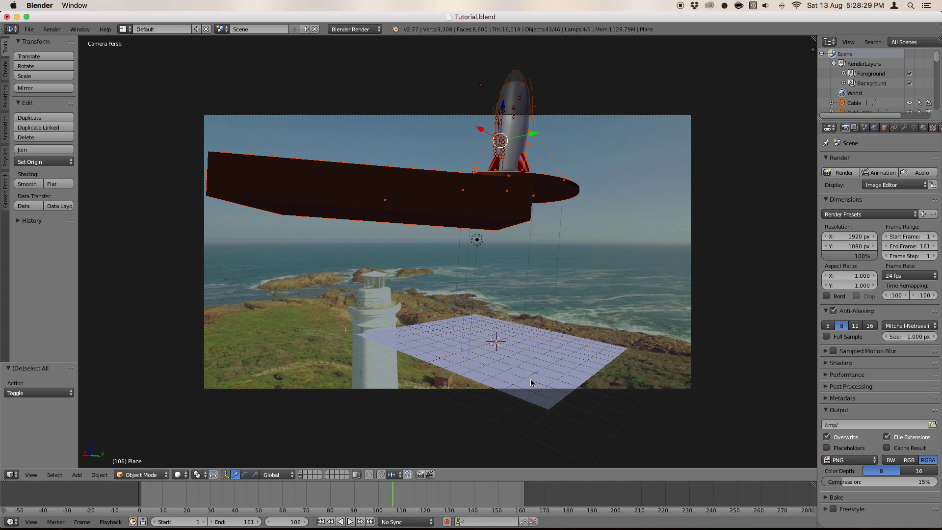
{"action": "key", "text": "m"}
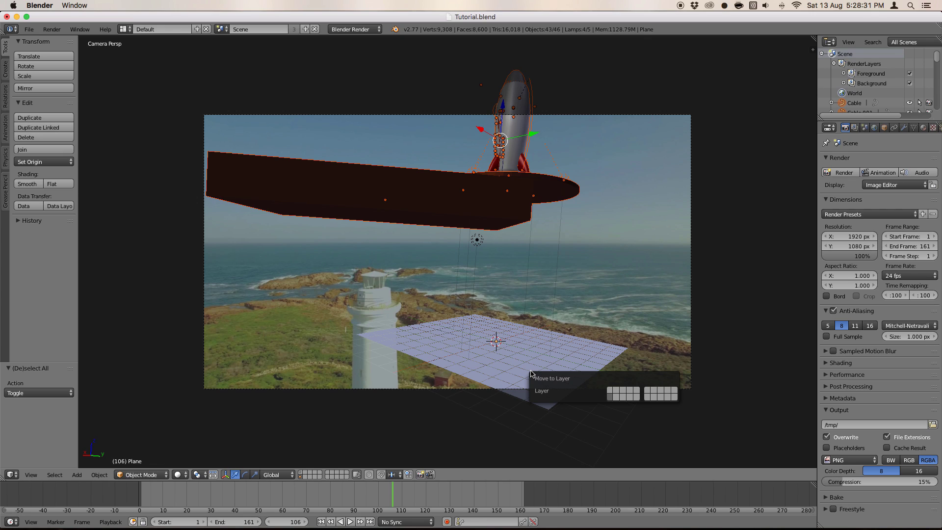
{"action": "left_click", "coordinate": [610, 391]}
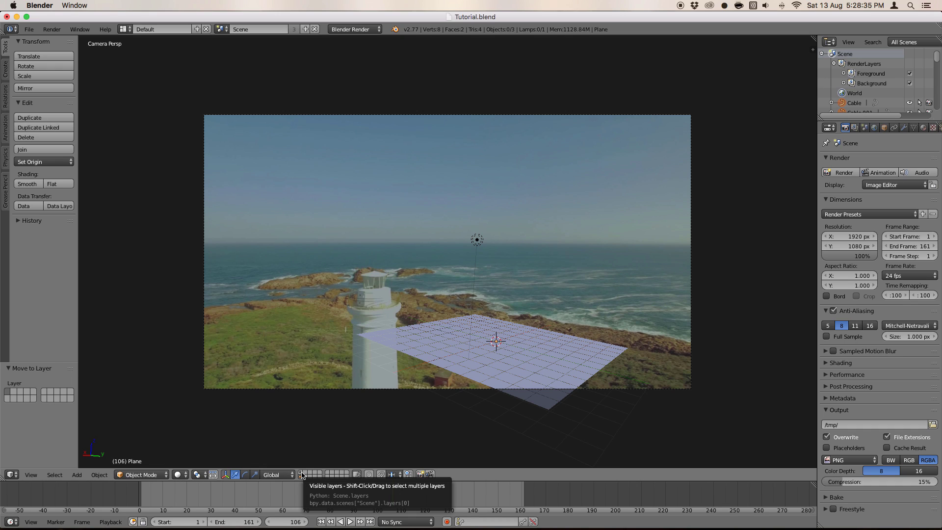
{"action": "left_click", "coordinate": [302, 474]}
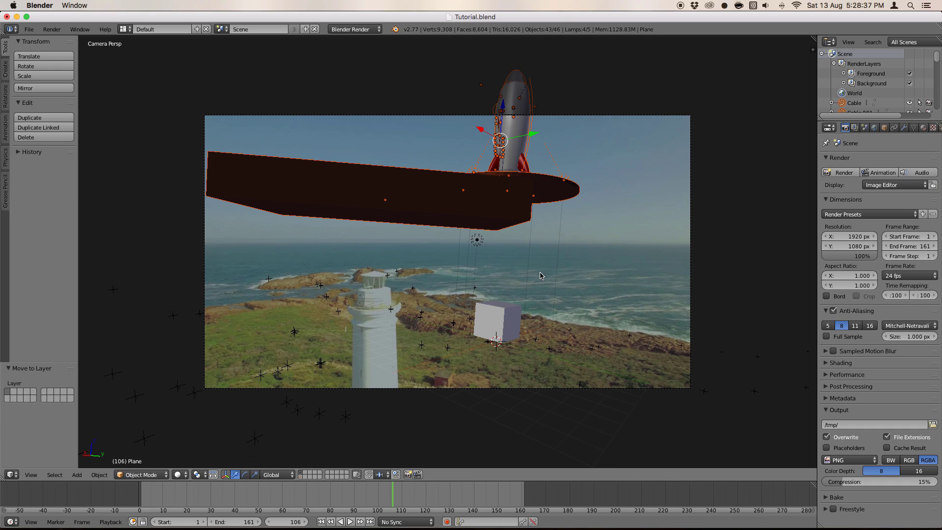
Check the rocket and platform against the footage in Rendered shading and return to Solid shading.
{"action": "left_click", "coordinate": [178, 475]}
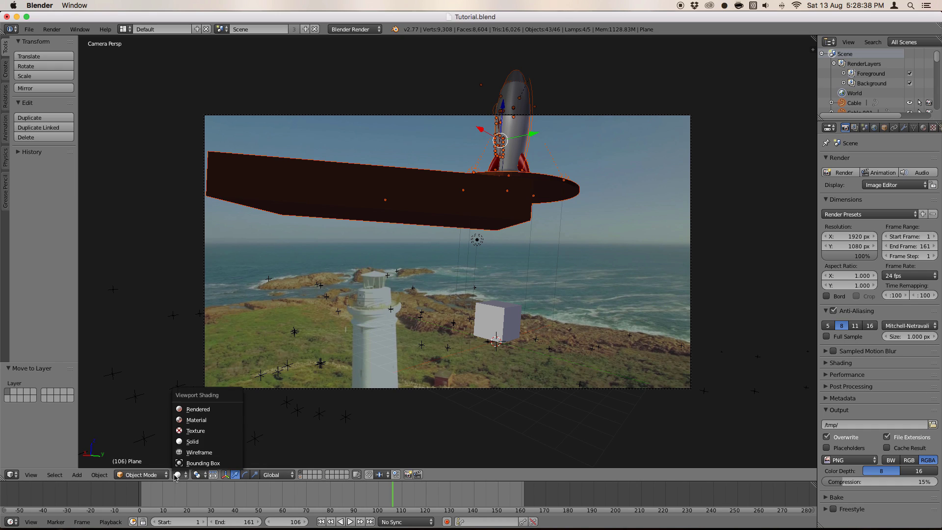
{"action": "left_click", "coordinate": [210, 408]}
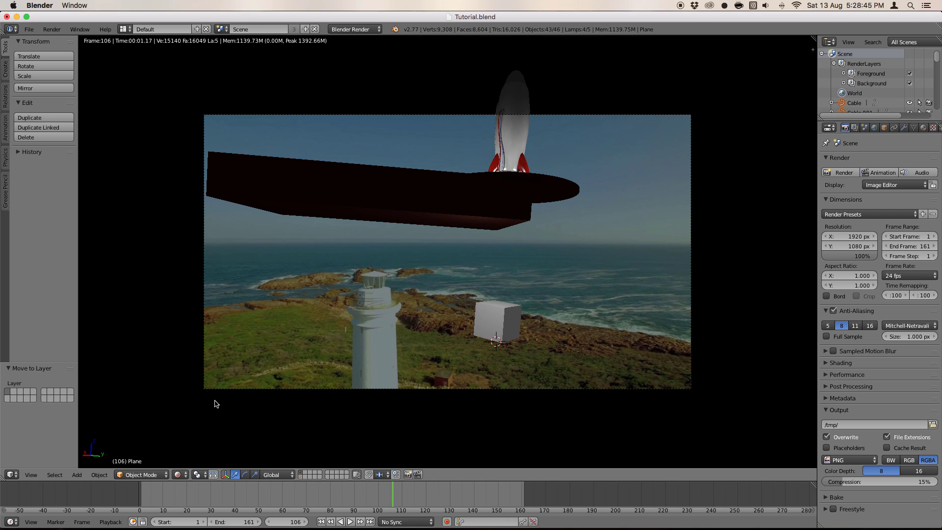
{"action": "left_click", "coordinate": [177, 475]}
{"action": "left_click", "coordinate": [196, 448]}
Delete the lamps around the launch platform, the round pad and the long block beneath the rocket.
{"action": "middle_click_drag", "start_coordinate": [432, 297], "coordinate": [457, 214]}
{"action": "key", "text": "a"}
{"action": "right_click", "coordinate": [449, 186]}
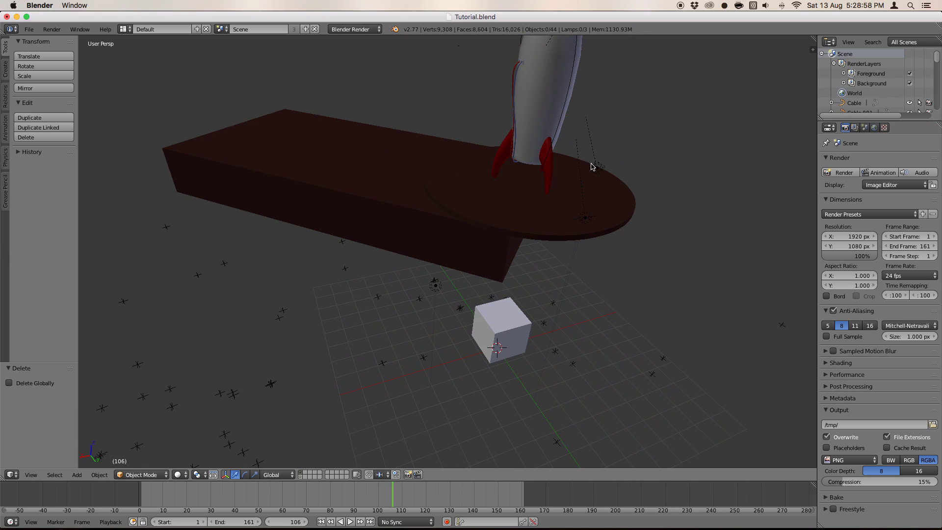
{"action": "right_click", "coordinate": [594, 165]}
{"action": "key", "text": "x"}
{"action": "left_click", "coordinate": [594, 166]}
{"action": "right_click", "coordinate": [524, 217]}
{"action": "key", "text": "x"}
{"action": "left_click", "coordinate": [495, 212]}
{"action": "right_click", "coordinate": [495, 212]}
{"action": "key", "text": "x"}
{"action": "left_click", "coordinate": [498, 213]}
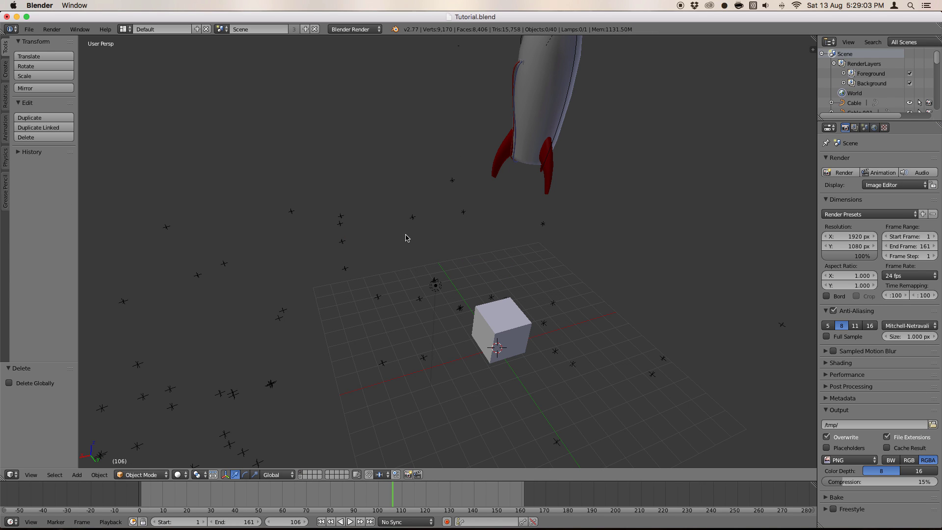
Select all the rocket's parts and, in the camera view, move them about -8.833 along Z down to the cube.
{"action": "scroll", "coordinate": [410, 235], "scroll_direction": "down", "scroll_amount": 10}
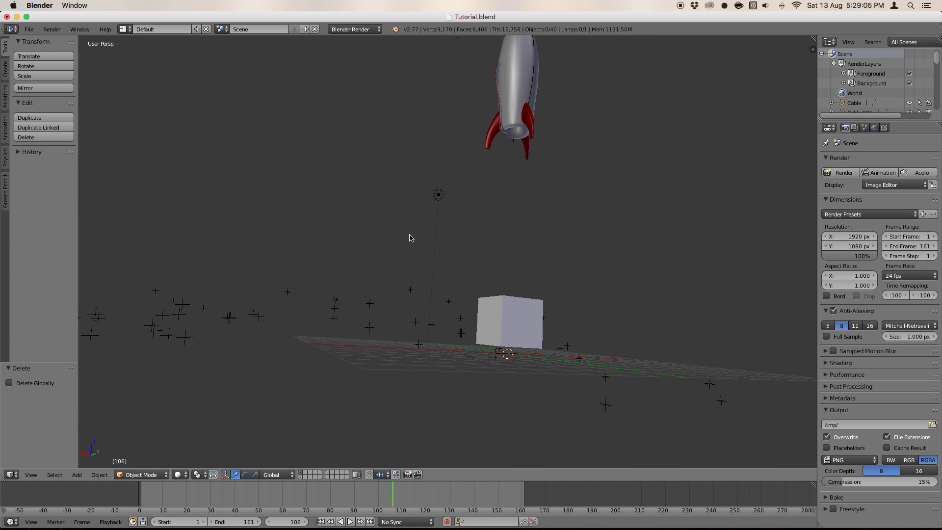
{"action": "scroll", "coordinate": [492, 150], "scroll_direction": "down", "scroll_amount": 6}
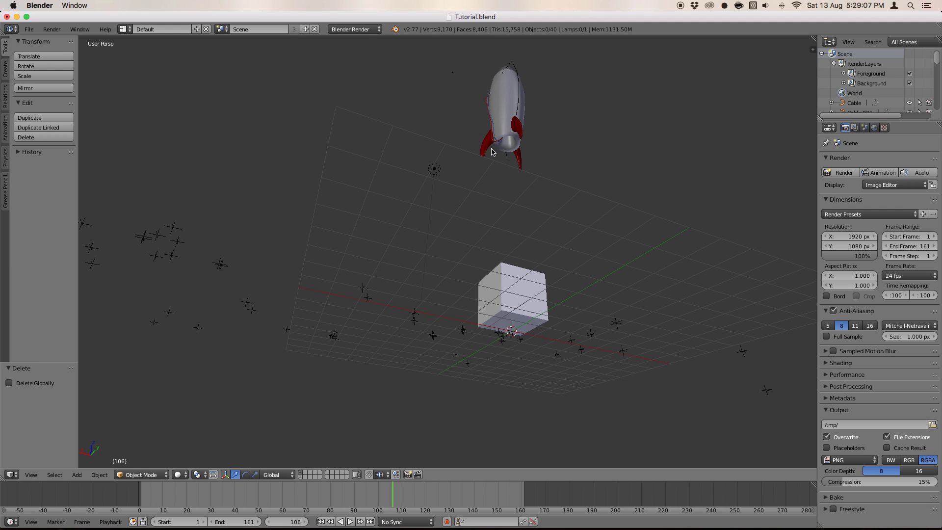
{"action": "key", "text": "b"}
{"action": "left_click_drag", "start_coordinate": [472, 52], "coordinate": [553, 186]}
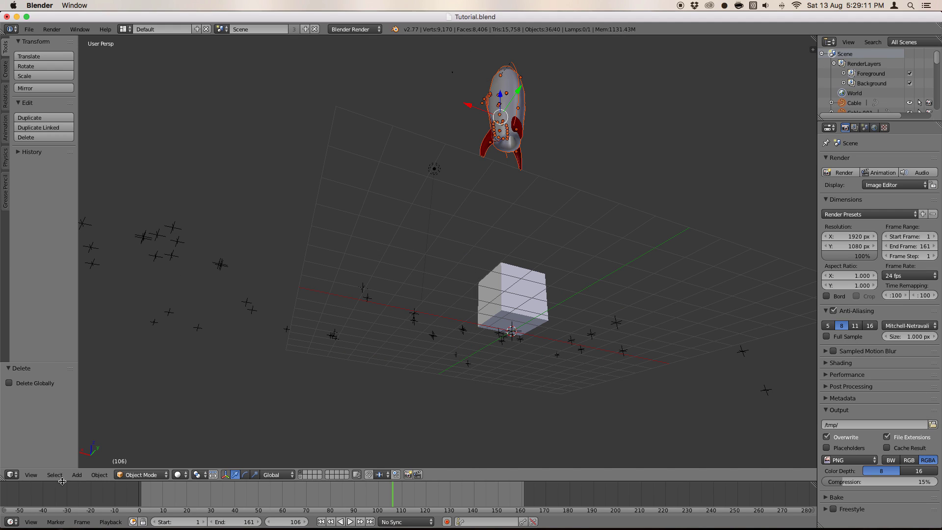
{"action": "left_click", "coordinate": [36, 474]}
{"action": "left_click", "coordinate": [30, 474]}
{"action": "left_click", "coordinate": [31, 476]}
{"action": "left_click", "coordinate": [52, 439]}
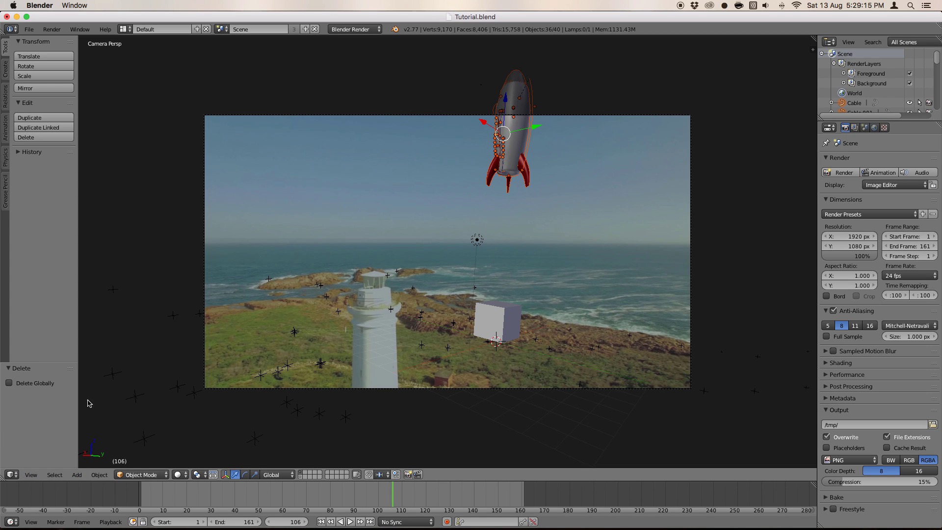
{"action": "scroll", "coordinate": [444, 334], "scroll_direction": "up", "scroll_amount": 3}
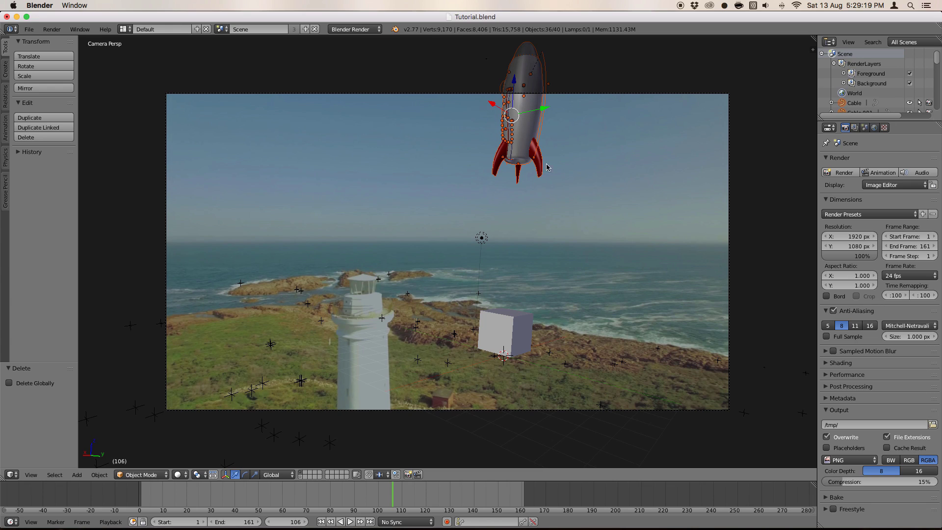
{"action": "key", "text": "g"}
{"action": "key", "text": "z"}
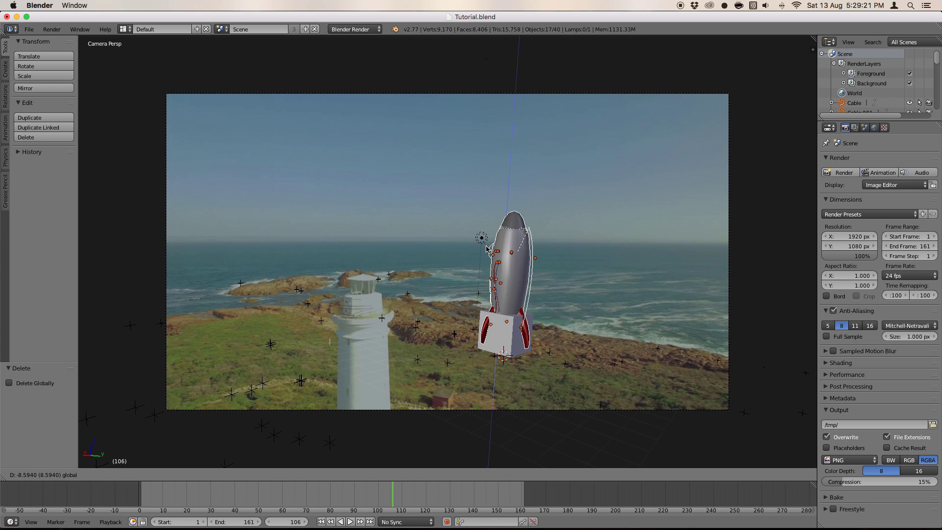
{"action": "left_click", "coordinate": [484, 253]}
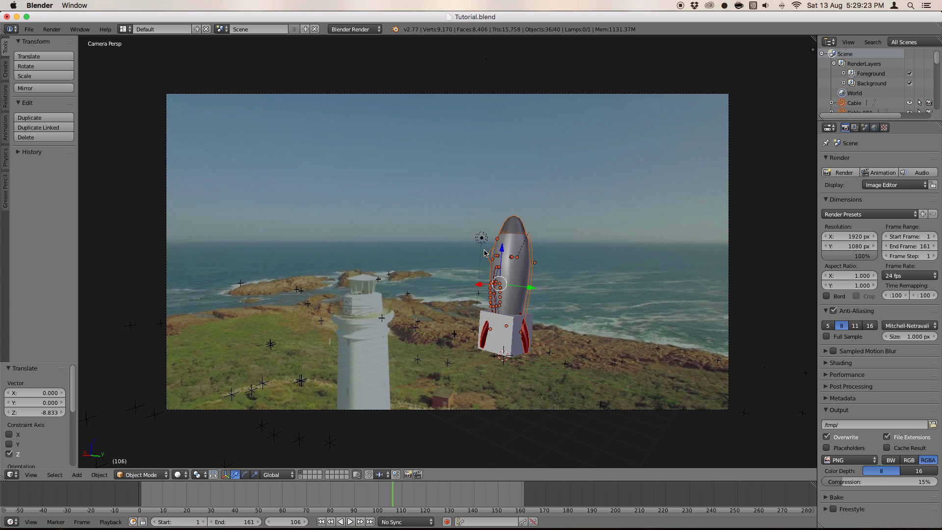
Show the ground plane's layer as well and lower the rocket about another 0.399 along Z onto the plane.
{"action": "left_click", "coordinate": [303, 475], "text": "shift"}
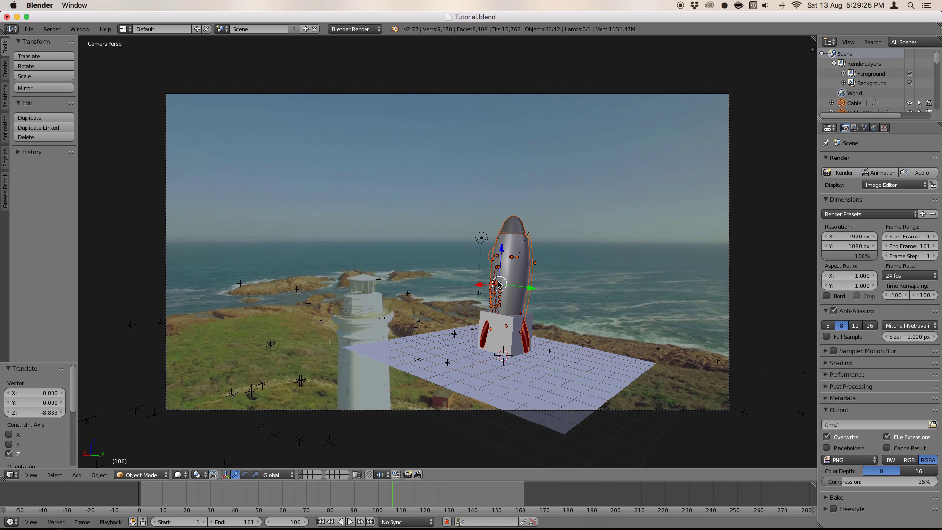
{"action": "right_click", "coordinate": [504, 263]}
{"action": "key", "text": "g"}
{"action": "key", "text": "z"}
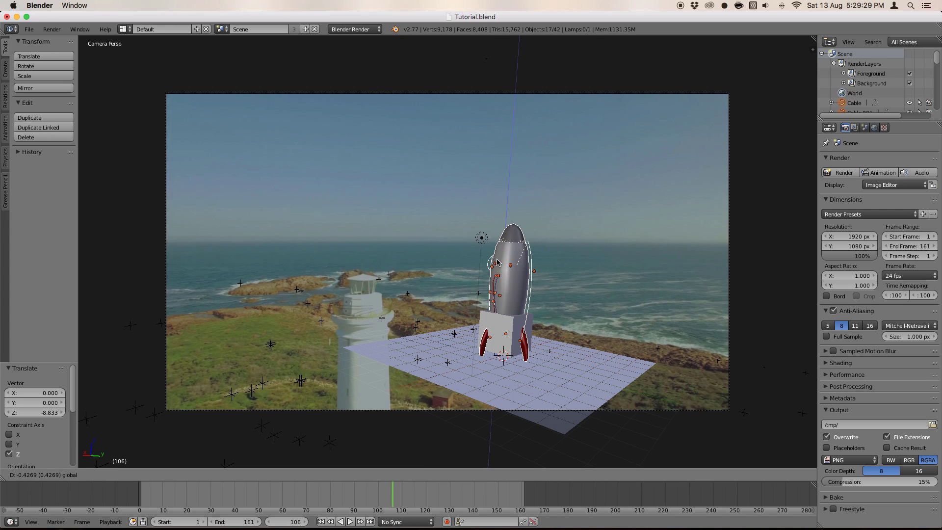
{"action": "left_click", "coordinate": [497, 262]}
Delete the cube at the rocket's base.
{"action": "right_click", "coordinate": [496, 324]}
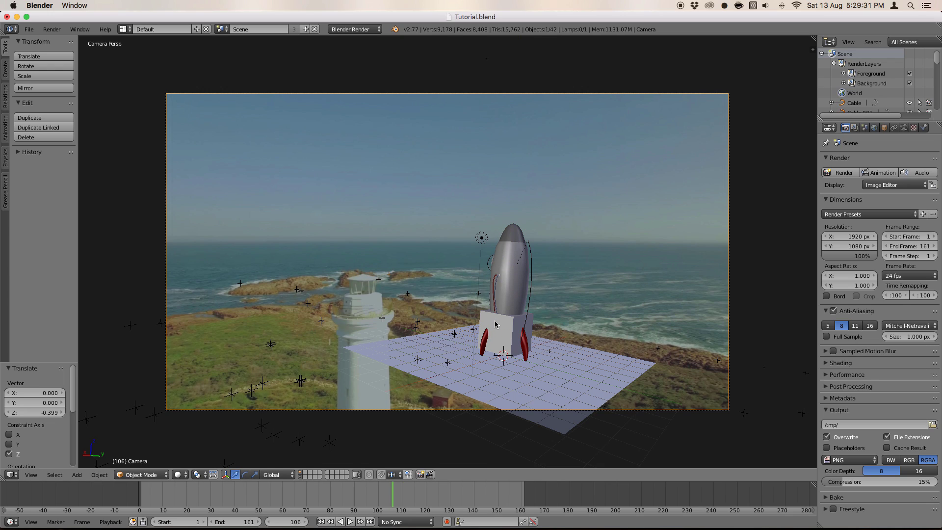
{"action": "right_click", "coordinate": [512, 324]}
{"action": "key", "text": "x"}
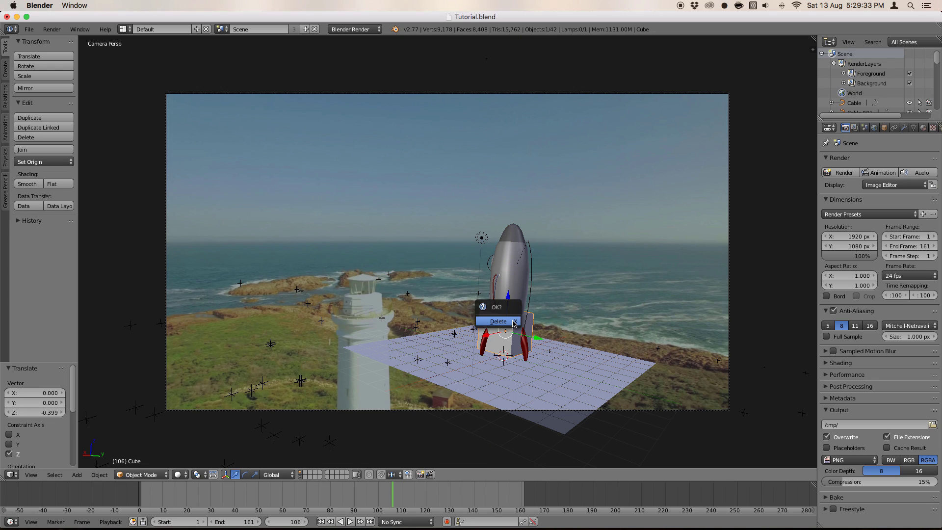
{"action": "left_click", "coordinate": [513, 324]}
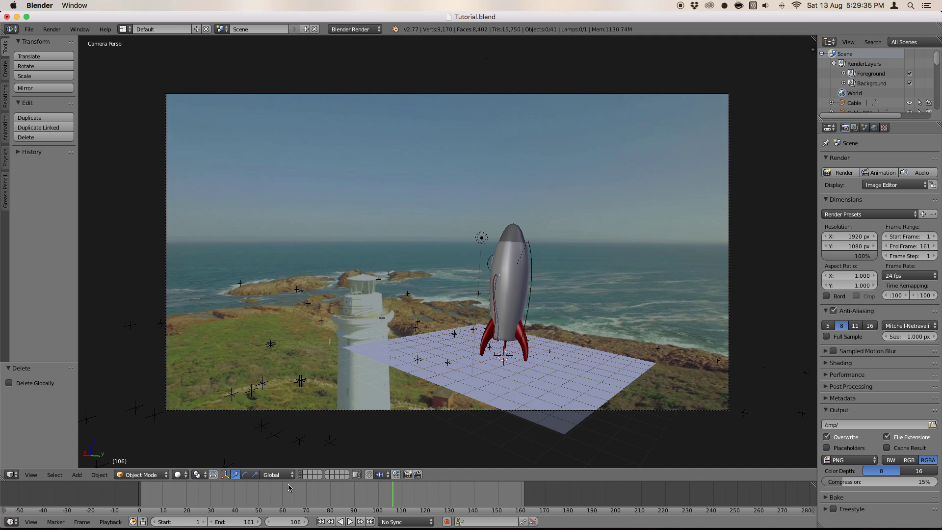
Preview the rocket in Rendered shading, render the current frame, and return the viewport to Solid shading.
{"action": "left_click", "coordinate": [180, 474]}
{"action": "left_click", "coordinate": [207, 409]}
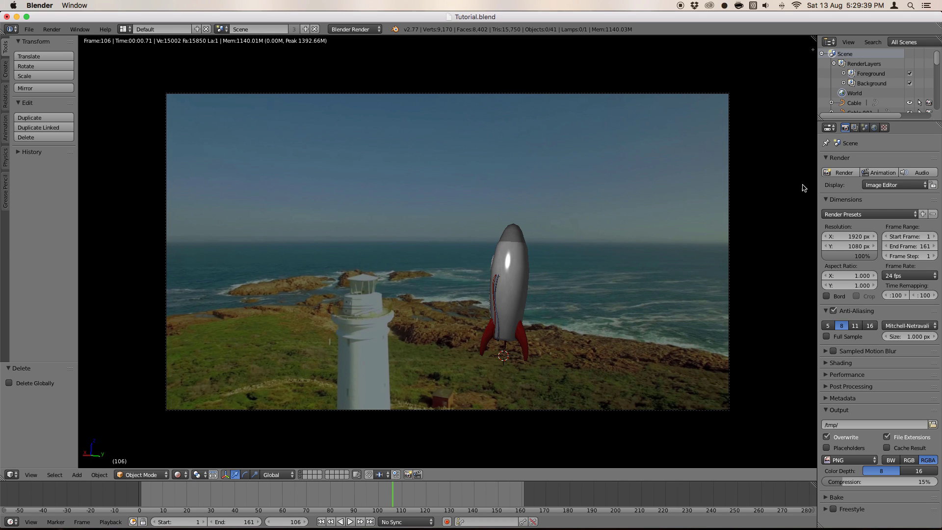
{"action": "left_click", "coordinate": [841, 173]}
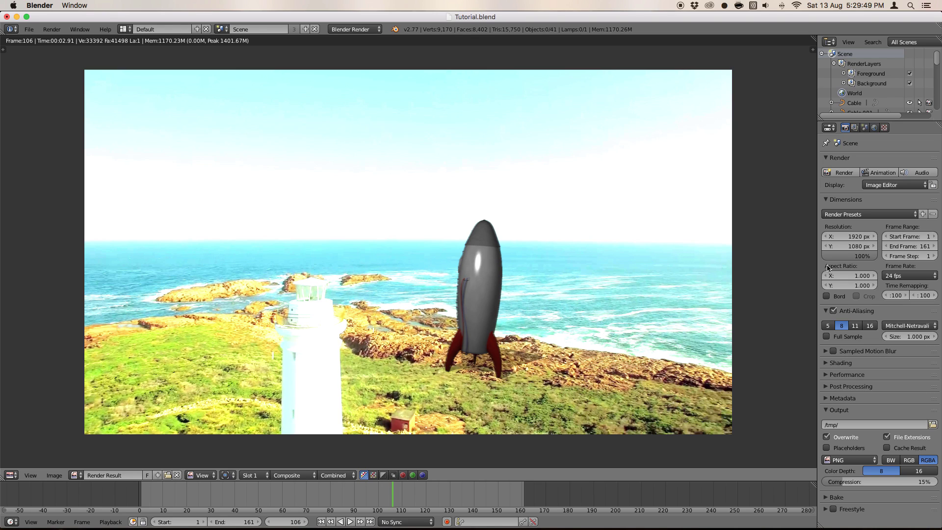
{"action": "key", "text": "Escape"}
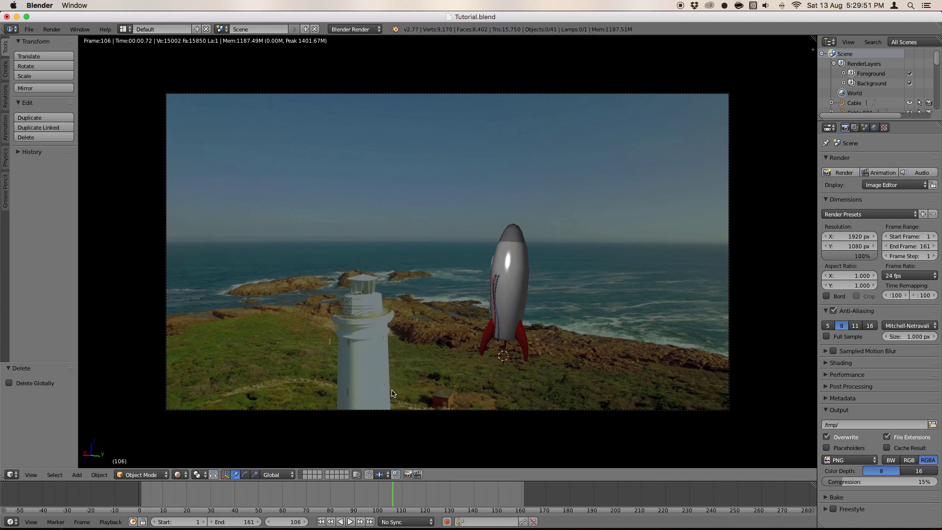
{"action": "left_click", "coordinate": [180, 474]}
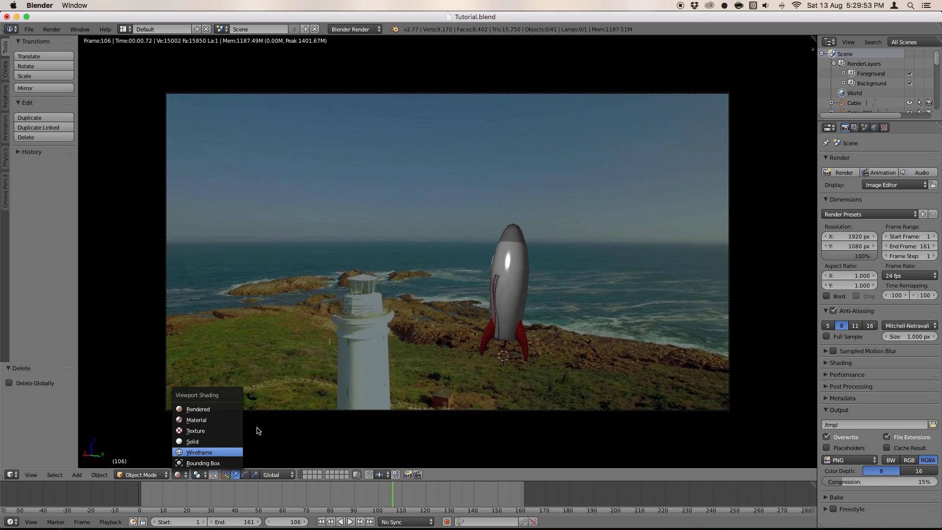
{"action": "left_click", "coordinate": [216, 440]}
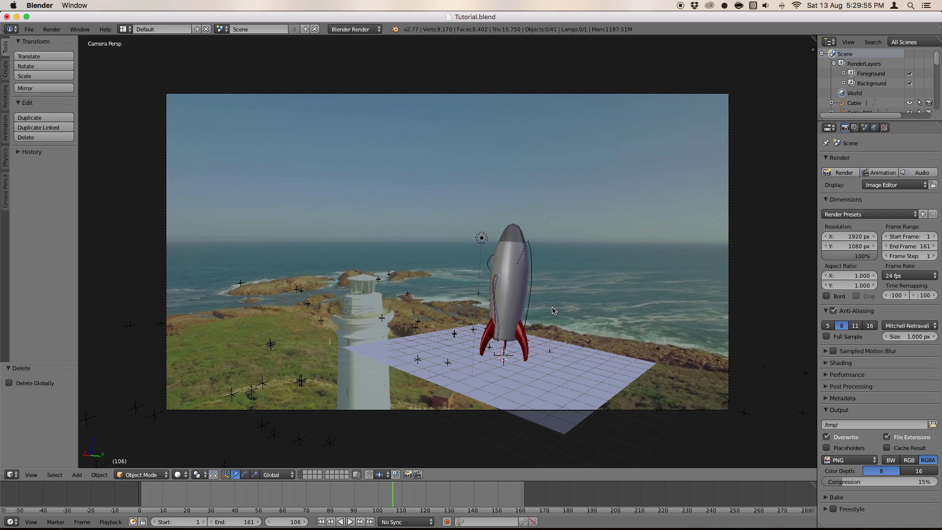
Select the rocket's parts together with the ground plane and lamp, and rotate them about 8.306° around the global Y axis.
{"action": "key", "text": "b"}
{"action": "left_click_drag", "start_coordinate": [444, 210], "coordinate": [552, 399]}
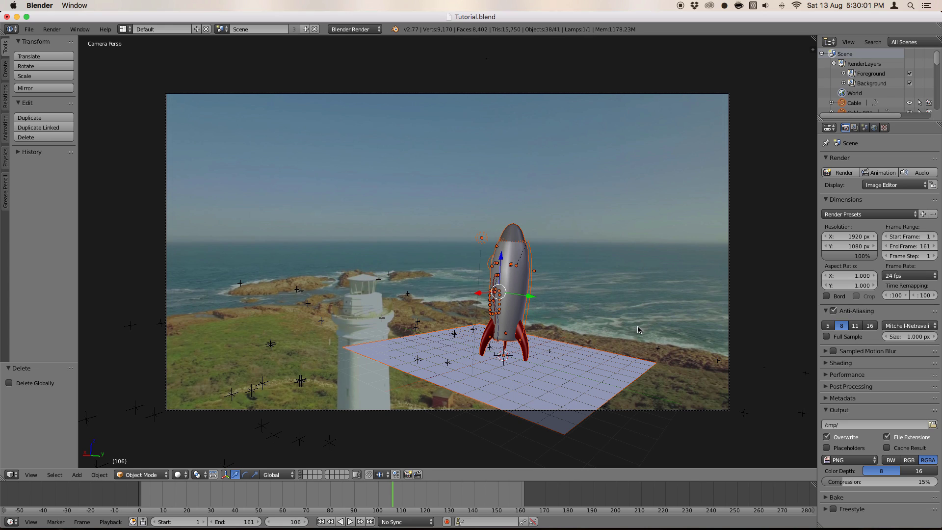
{"action": "key", "text": "r"}
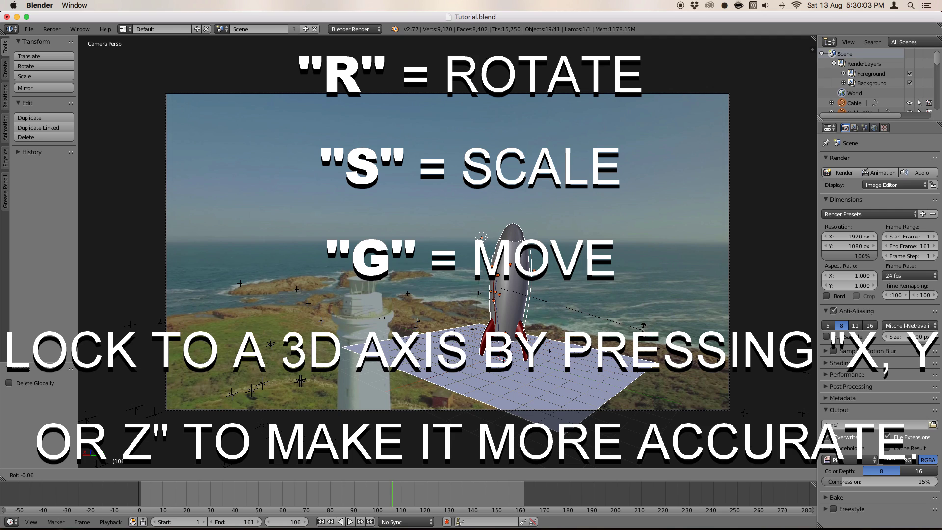
{"action": "key", "text": "x"}
{"action": "key", "text": "Escape"}
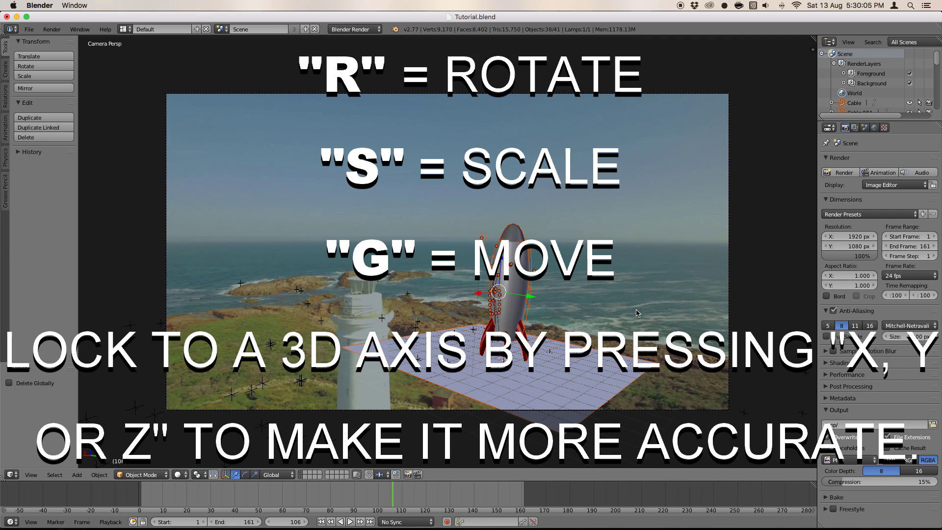
{"action": "key", "text": "r"}
{"action": "key", "text": "y"}
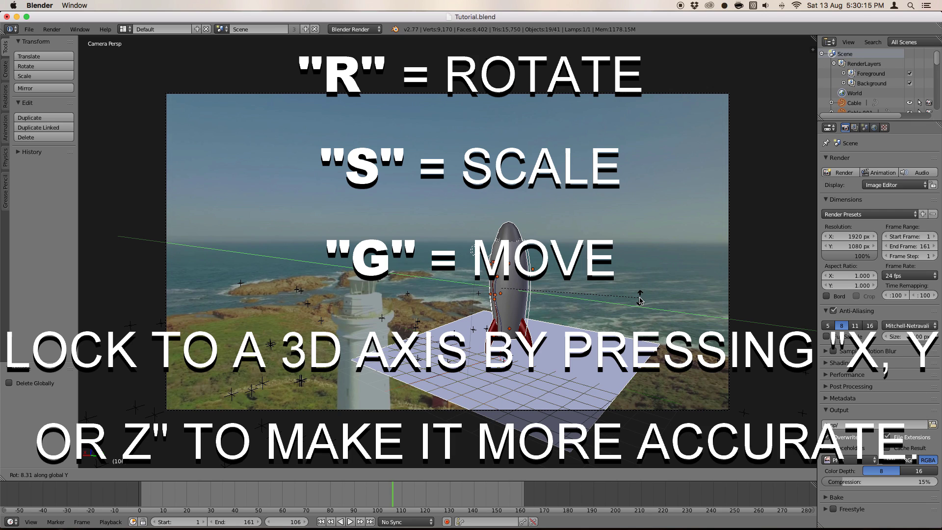
{"action": "left_click", "coordinate": [640, 301]}
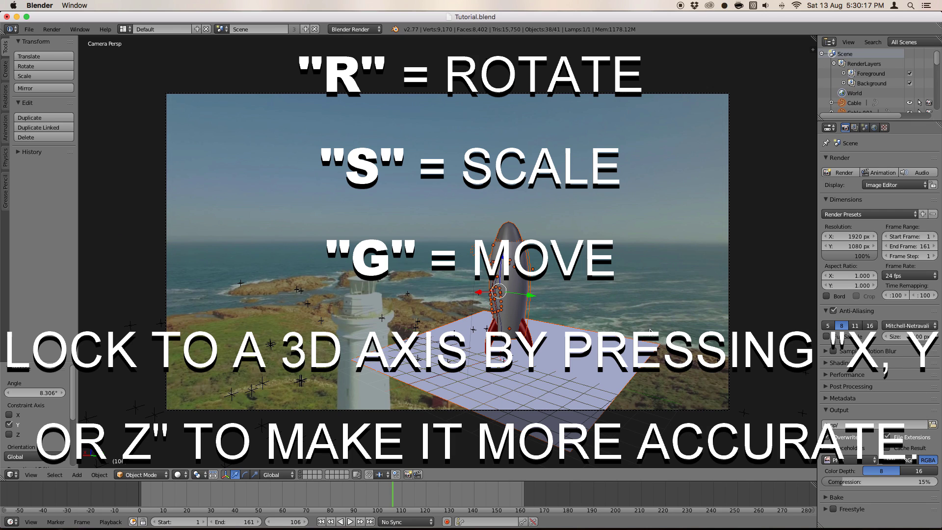
Rotate the selection about 42.949° around global Z and 5.122° around global X, and turn it around Z again.
{"action": "key", "text": "r"}
{"action": "key", "text": "z"}
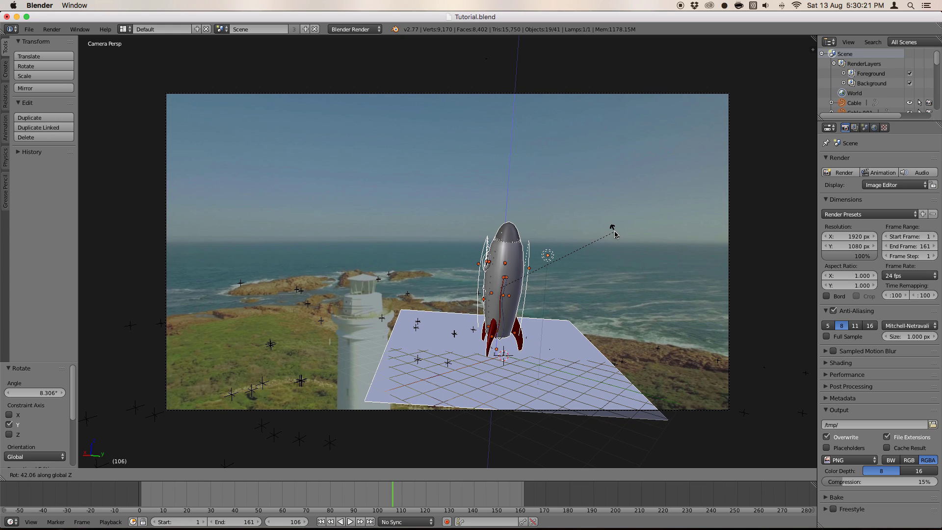
{"action": "left_click", "coordinate": [613, 233]}
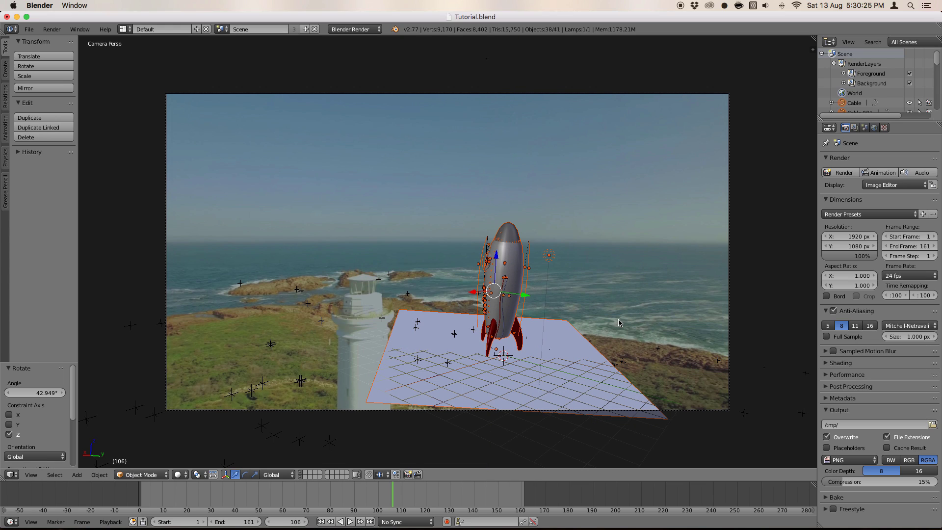
{"action": "key", "text": "r"}
{"action": "key", "text": "x"}
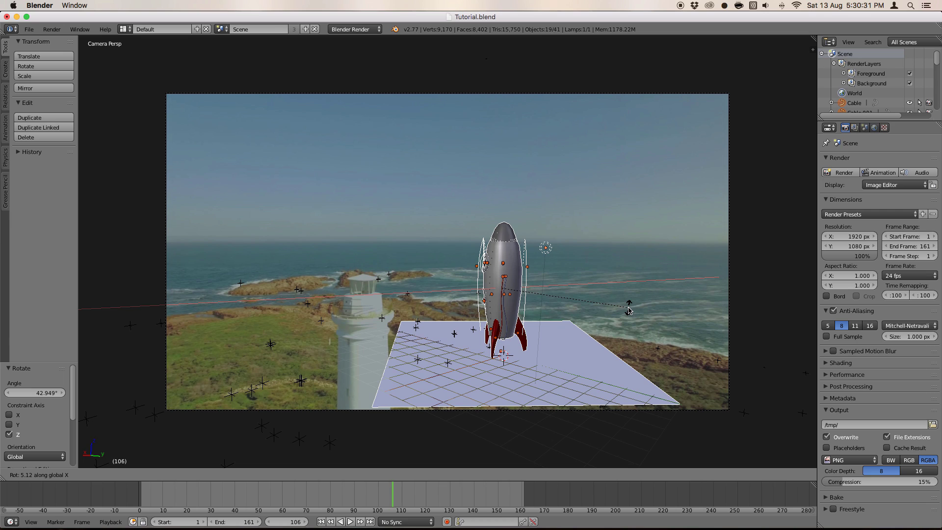
{"action": "left_click", "coordinate": [628, 308]}
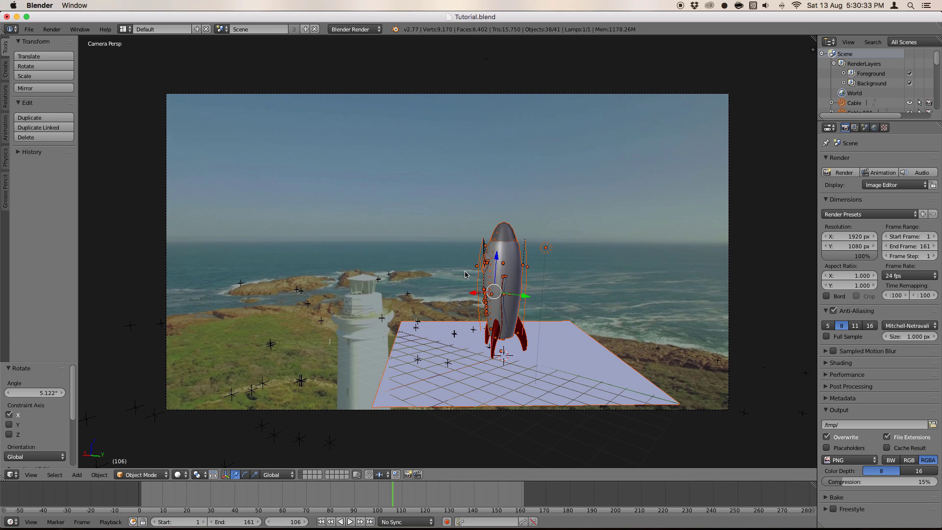
{"action": "key", "text": "r"}
{"action": "key", "text": "z"}
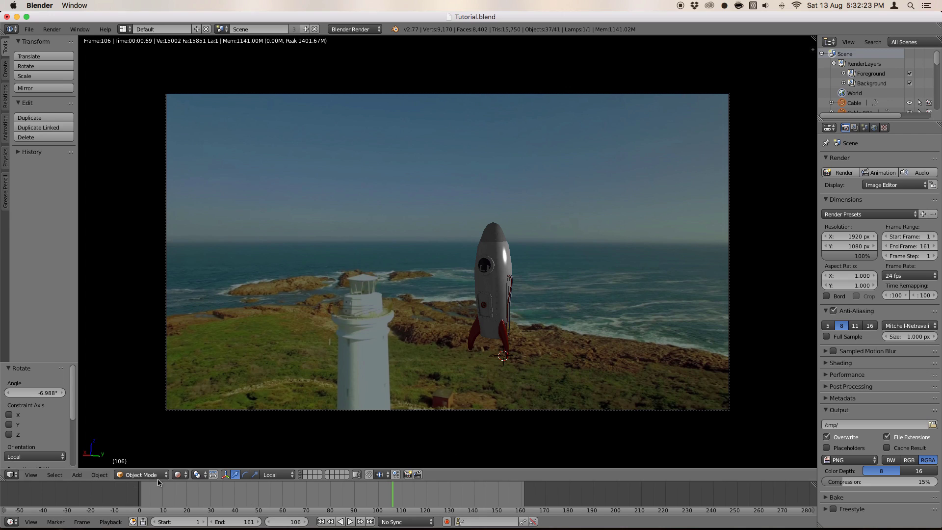
Switch the viewport to Texture shading and set the transform orientation to Global.
{"action": "left_click", "coordinate": [178, 475]}
{"action": "left_click", "coordinate": [210, 432]}
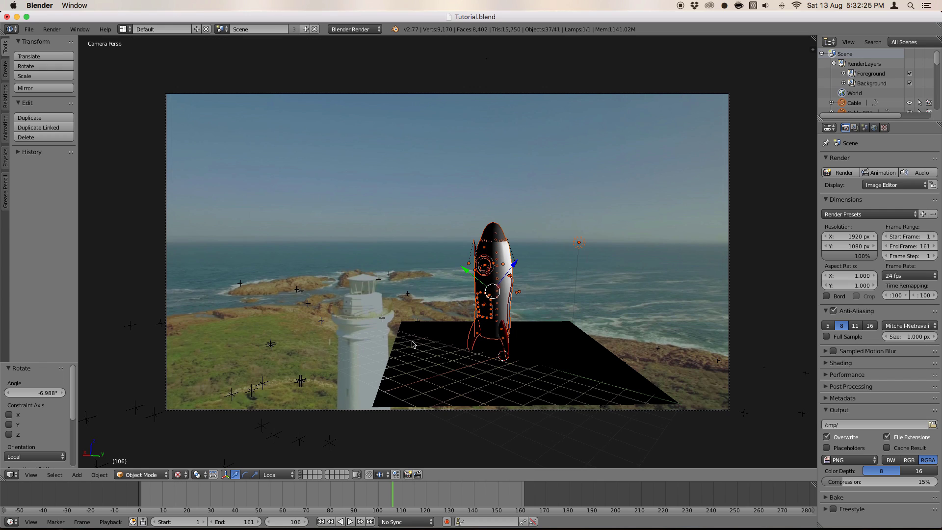
{"action": "left_click", "coordinate": [276, 474]}
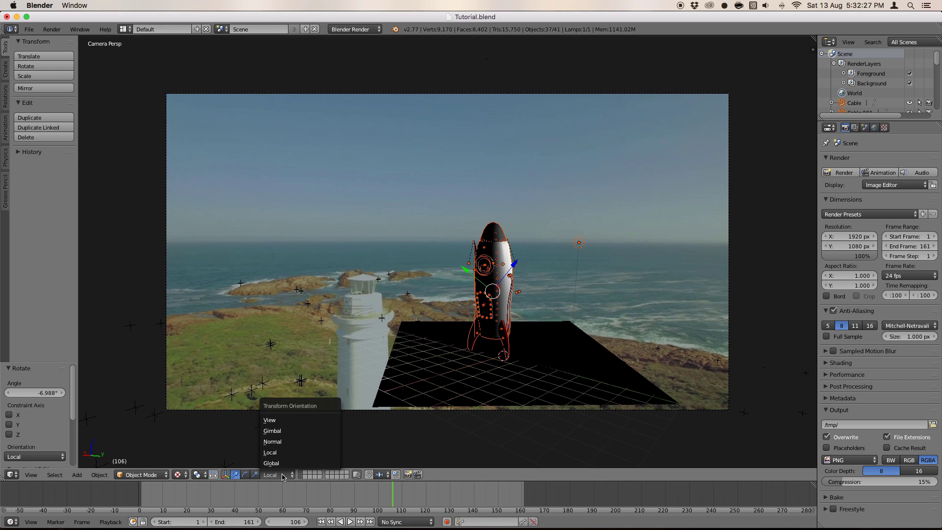
{"action": "left_click", "coordinate": [286, 462]}
Undo the move made without the plane, add the ground plane to the selection, and move everything about 1.116 along Y.
{"action": "left_click_drag", "start_coordinate": [473, 295], "coordinate": [450, 305]}
{"action": "key", "text": "super+z"}
{"action": "right_click", "coordinate": [462, 366], "text": "shift"}
{"action": "left_click_drag", "start_coordinate": [514, 308], "coordinate": [538, 311]}
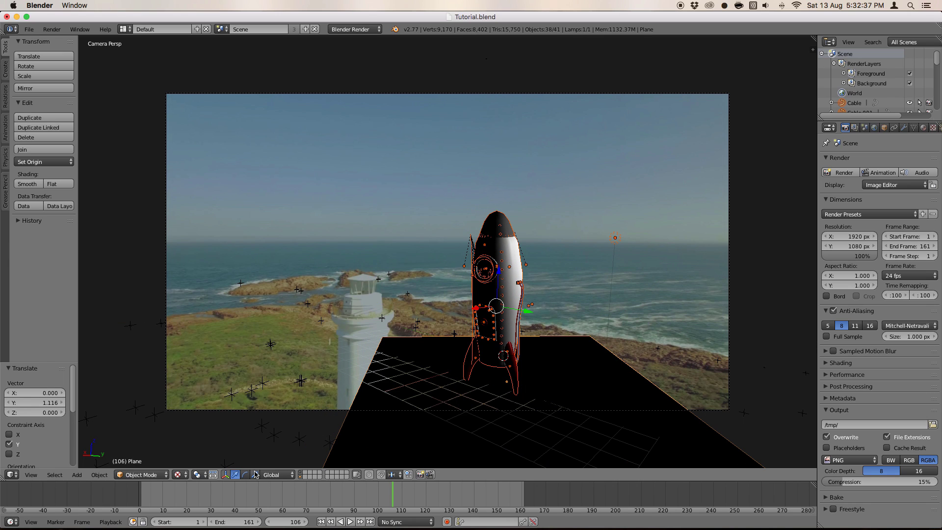
Preview the rocket in Rendered shading, render frame 106, and check its placement at frame 134.
{"action": "left_click", "coordinate": [178, 474]}
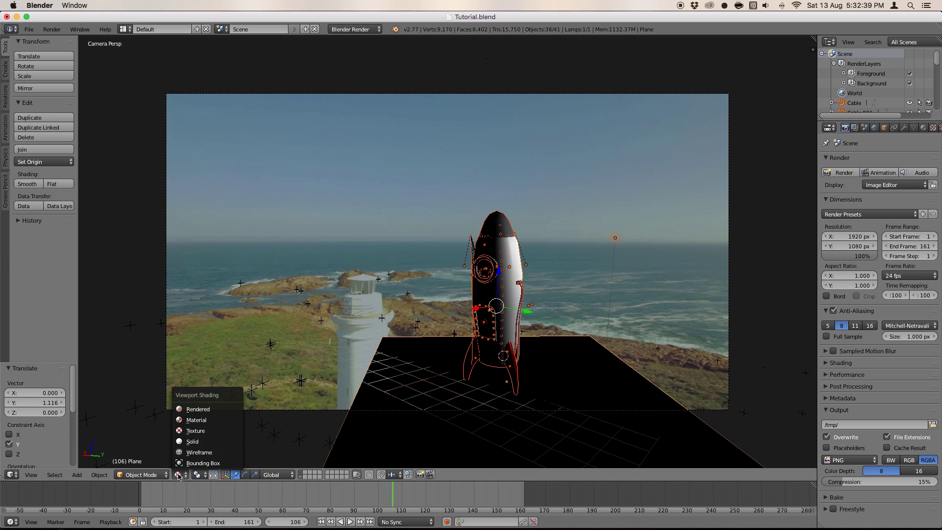
{"action": "left_click", "coordinate": [206, 413]}
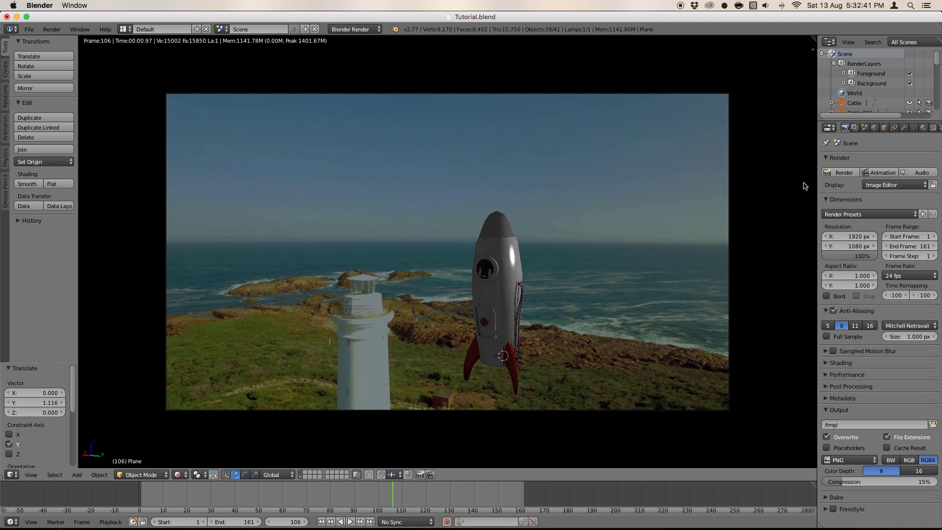
{"action": "left_click", "coordinate": [858, 171]}
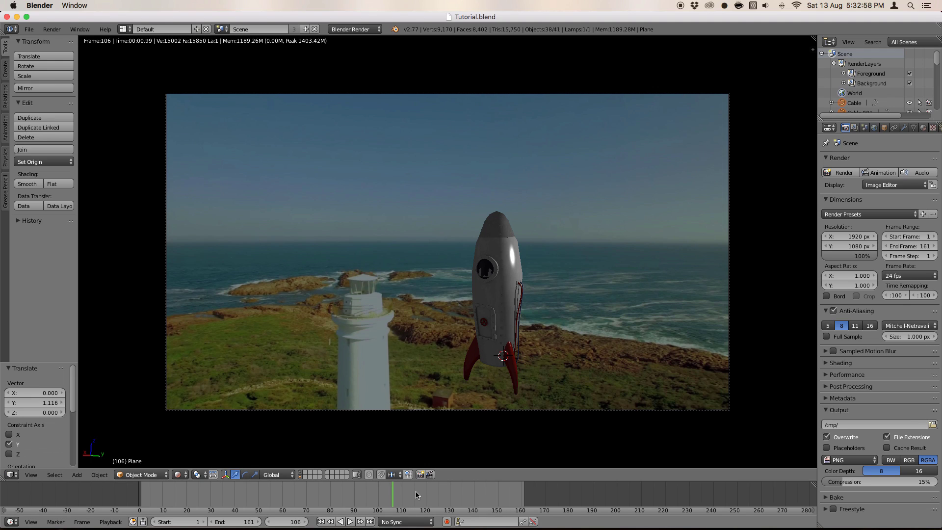
{"action": "left_click_drag", "start_coordinate": [432, 483], "coordinate": [460, 483]}
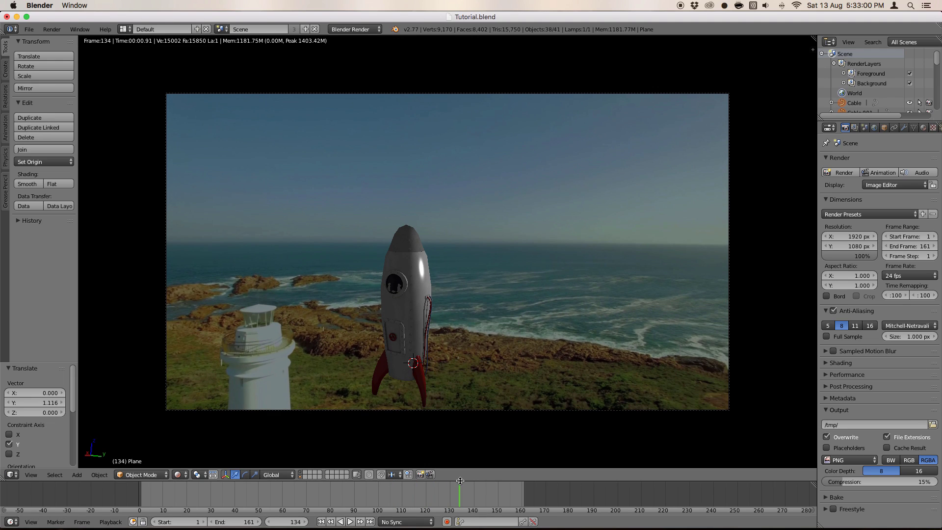
Select the rocket's main body, set the viewport to Solid shading, and render frame 125.
{"action": "right_click", "coordinate": [416, 269]}
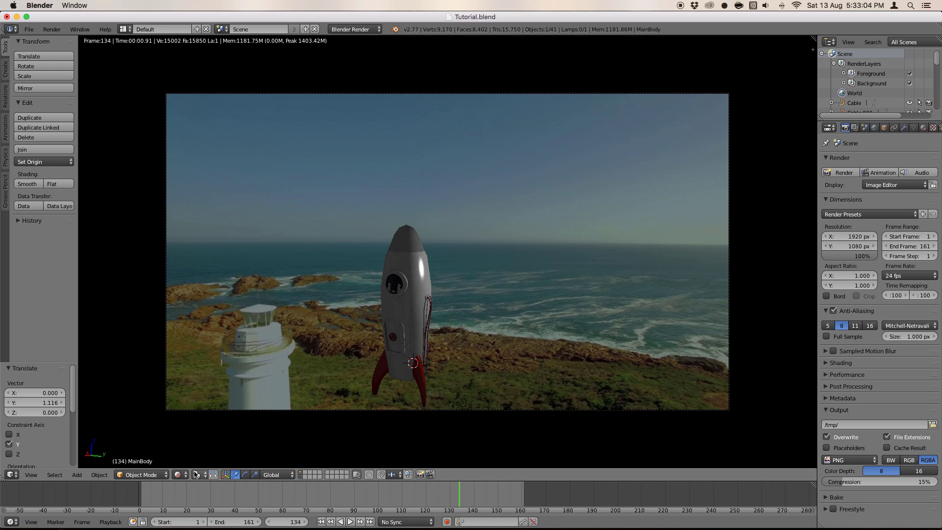
{"action": "left_click", "coordinate": [180, 474]}
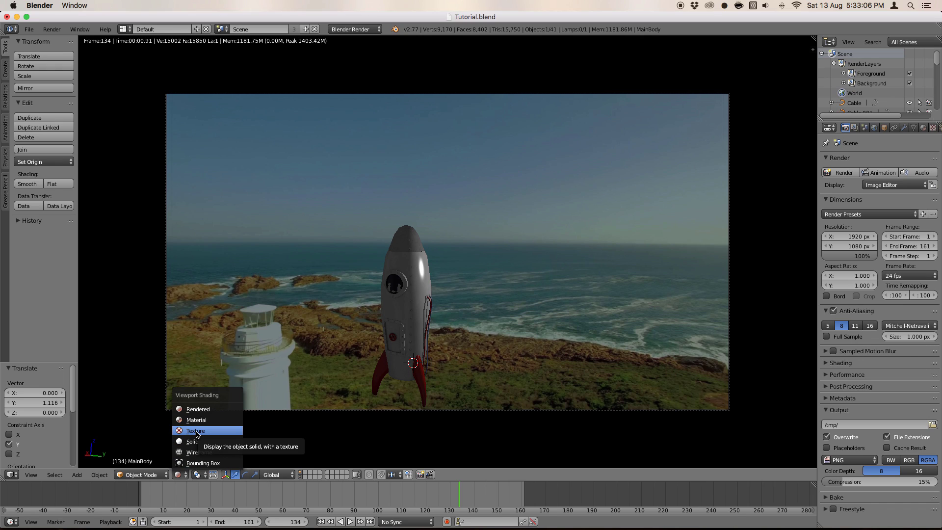
{"action": "left_click", "coordinate": [196, 435]}
{"action": "left_click_drag", "start_coordinate": [443, 489], "coordinate": [164, 487]}
{"action": "left_click", "coordinate": [177, 474]}
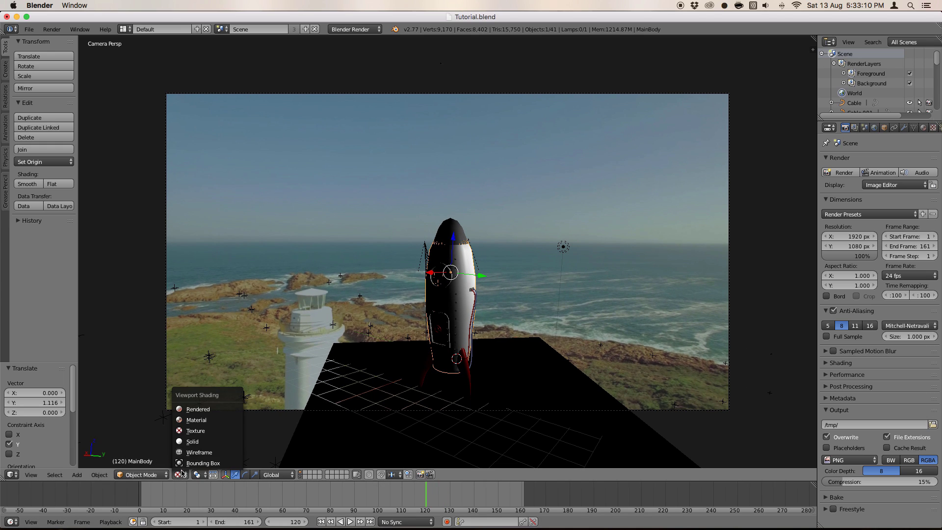
{"action": "left_click", "coordinate": [206, 446]}
{"action": "left_click_drag", "start_coordinate": [424, 492], "coordinate": [438, 488]}
{"action": "left_click", "coordinate": [851, 174]}
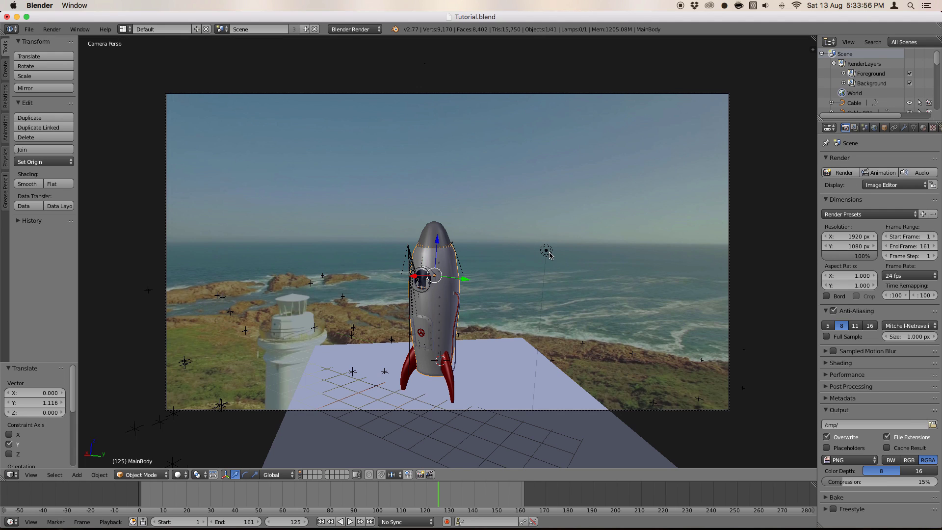
Select the lamp beside the rocket and set the current frame to 127.
{"action": "right_click", "coordinate": [548, 254]}
{"action": "left_click_drag", "start_coordinate": [429, 500], "coordinate": [310, 492]}
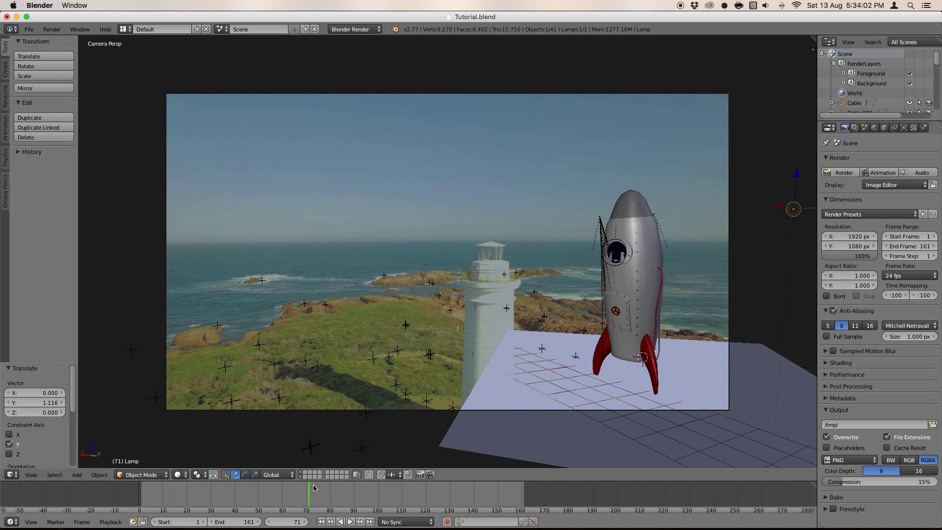
{"action": "left_click_drag", "start_coordinate": [310, 496], "coordinate": [443, 492]}
Open the sun lamp's settings, move the lamp about 1.515 along X, and rotate it about -23.186° around global Z.
{"action": "scroll", "coordinate": [529, 299], "scroll_direction": "up", "scroll_amount": 5}
{"action": "scroll", "coordinate": [525, 299], "scroll_direction": "right", "scroll_amount": 5}
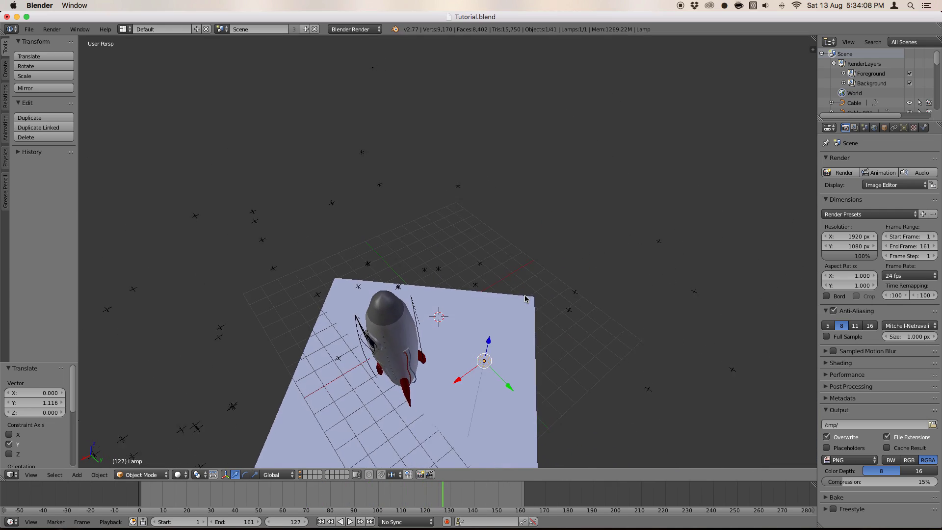
{"action": "scroll", "coordinate": [524, 299], "scroll_direction": "up", "scroll_amount": 2}
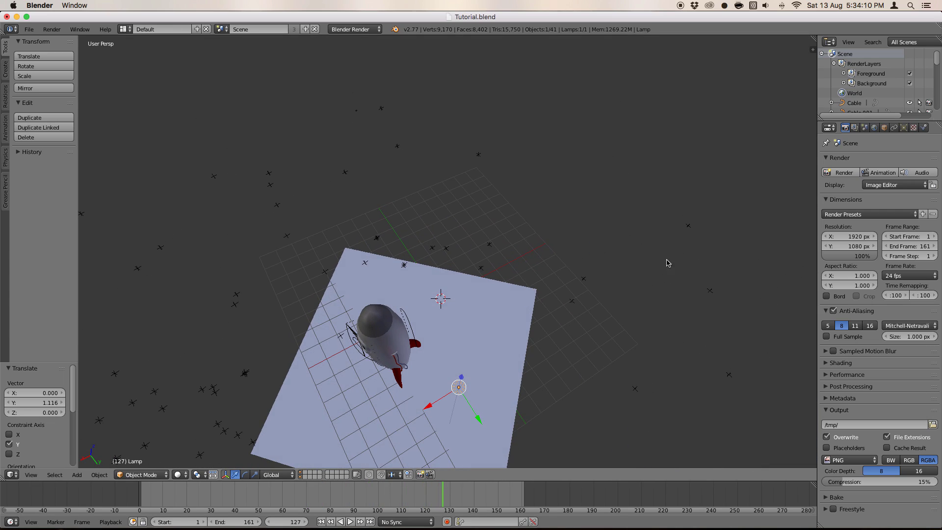
{"action": "left_click", "coordinate": [904, 126]}
{"action": "scroll", "coordinate": [550, 371], "scroll_direction": "down", "scroll_amount": 5}
{"action": "scroll", "coordinate": [503, 344], "scroll_direction": "up", "scroll_amount": 3}
{"action": "left_click_drag", "start_coordinate": [443, 293], "coordinate": [391, 310]}
{"action": "key", "text": "r"}
{"action": "key", "text": "z"}
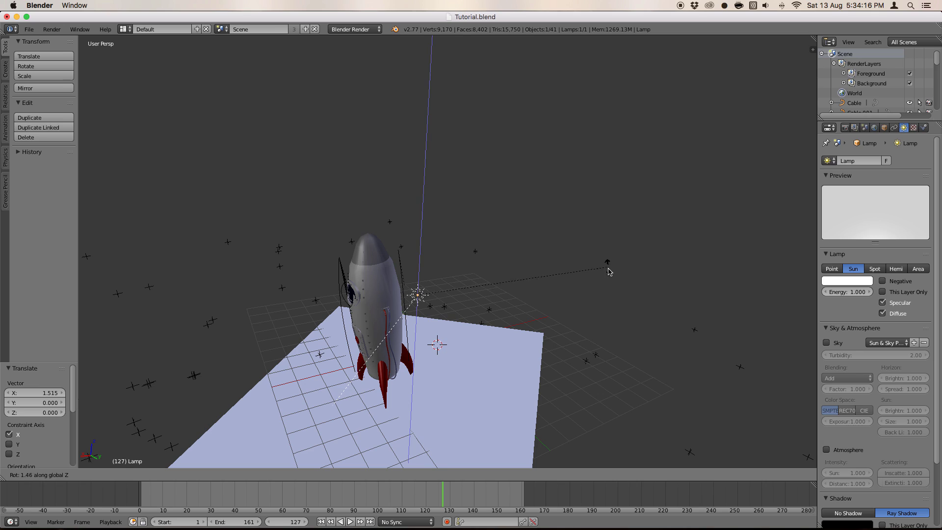
{"action": "left_click", "coordinate": [569, 331]}
Set the sun lamp's energy to 10.
{"action": "left_click", "coordinate": [852, 293]}
{"action": "type", "text": "10"}
{"action": "key", "text": "Return"}
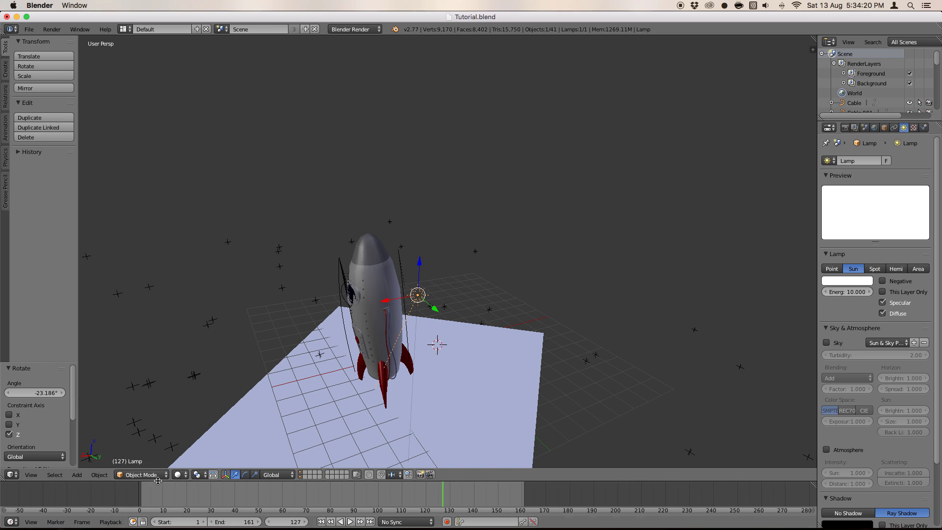
Return to the camera view and render frames 127 and 78 to check the lighting and shadow.
{"action": "left_click", "coordinate": [31, 475]}
{"action": "left_click", "coordinate": [58, 440]}
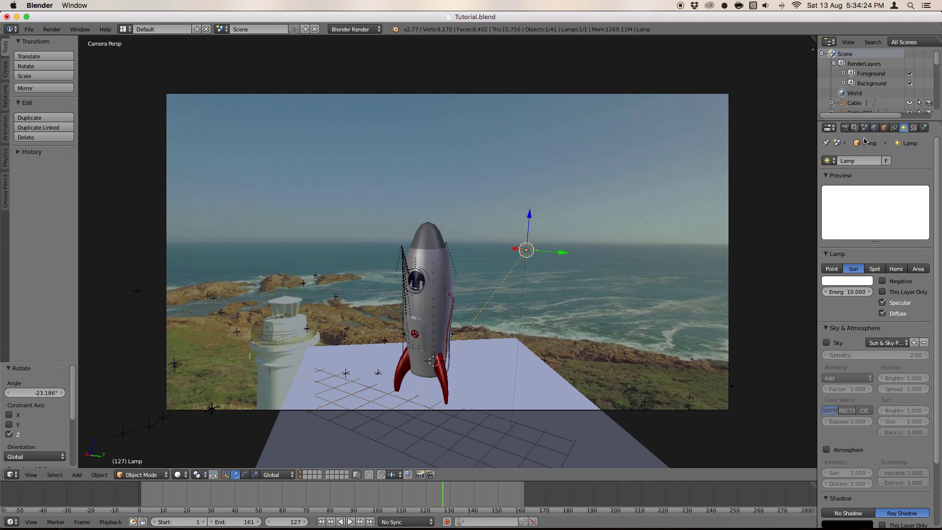
{"action": "left_click", "coordinate": [845, 128]}
{"action": "left_click", "coordinate": [843, 173]}
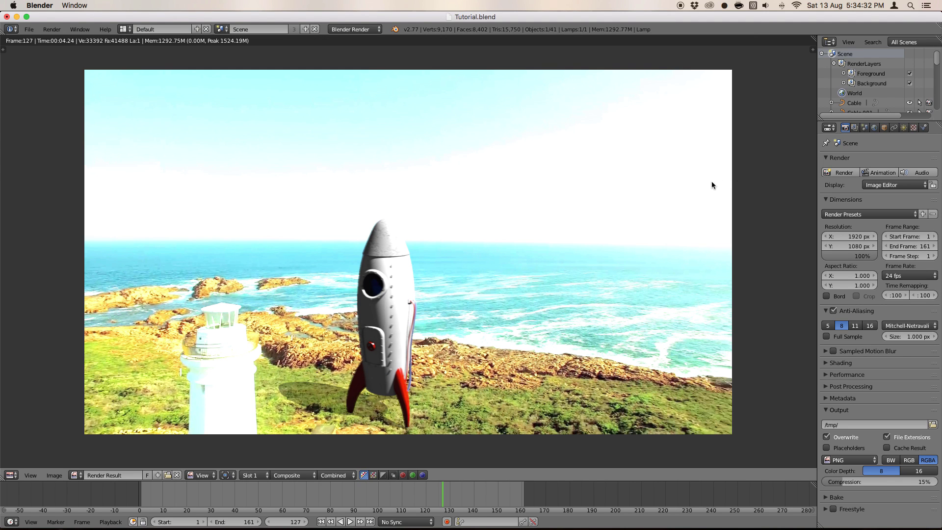
{"action": "key", "text": "Escape"}
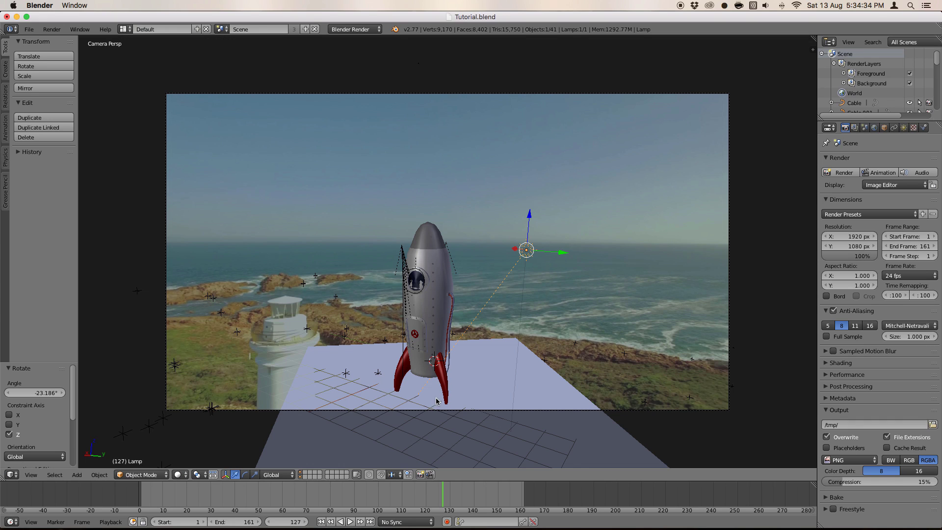
{"action": "left_click_drag", "start_coordinate": [388, 498], "coordinate": [326, 492]}
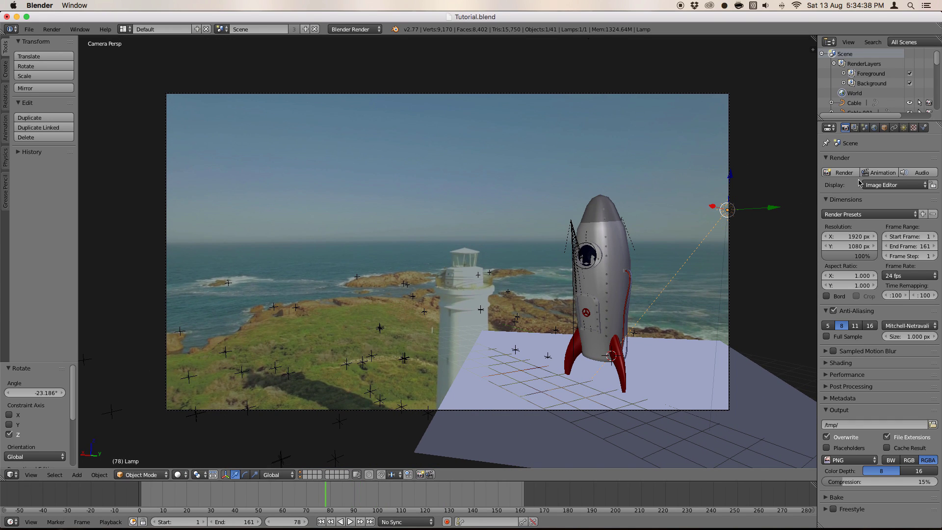
{"action": "left_click", "coordinate": [843, 173]}
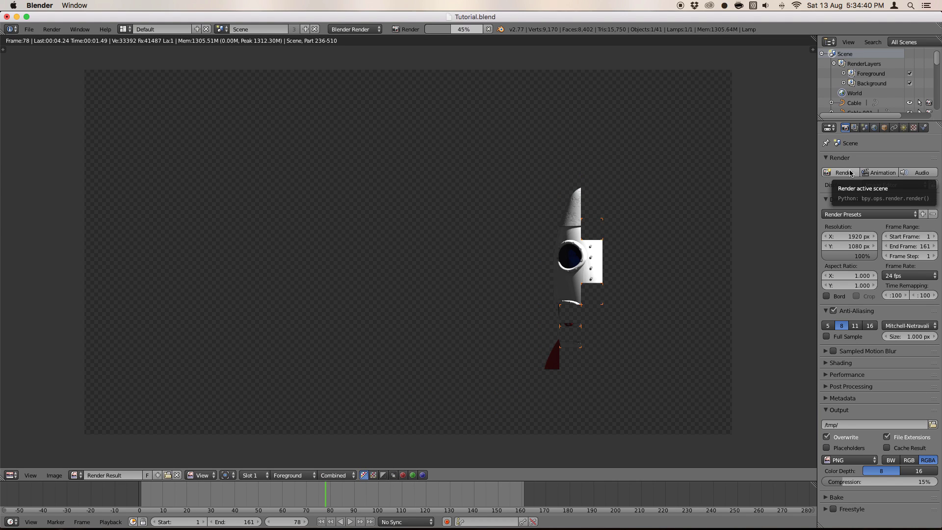